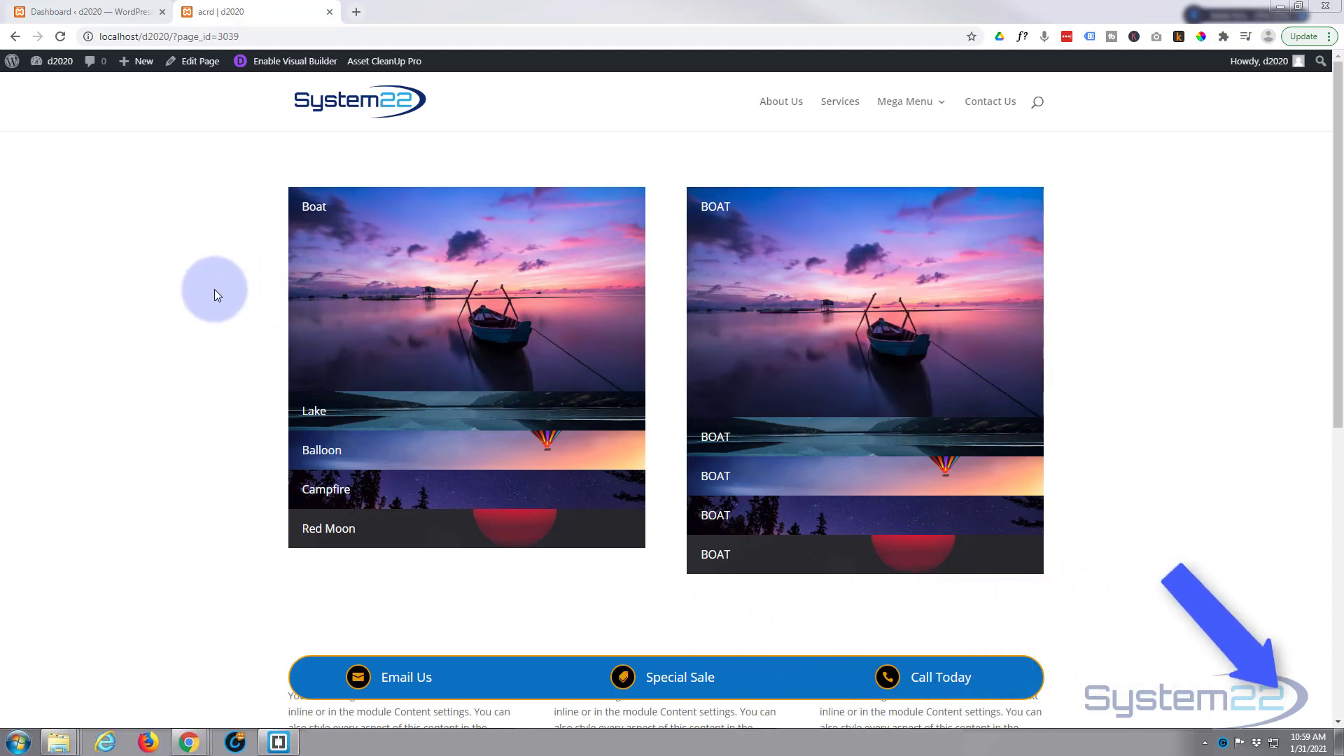
Step: Preview the existing Watch The Video blurb's popup on the page, play its video and close it
{"action": "scroll", "coordinate": [145, 289], "scroll_direction": "down", "scroll_amount": 3}
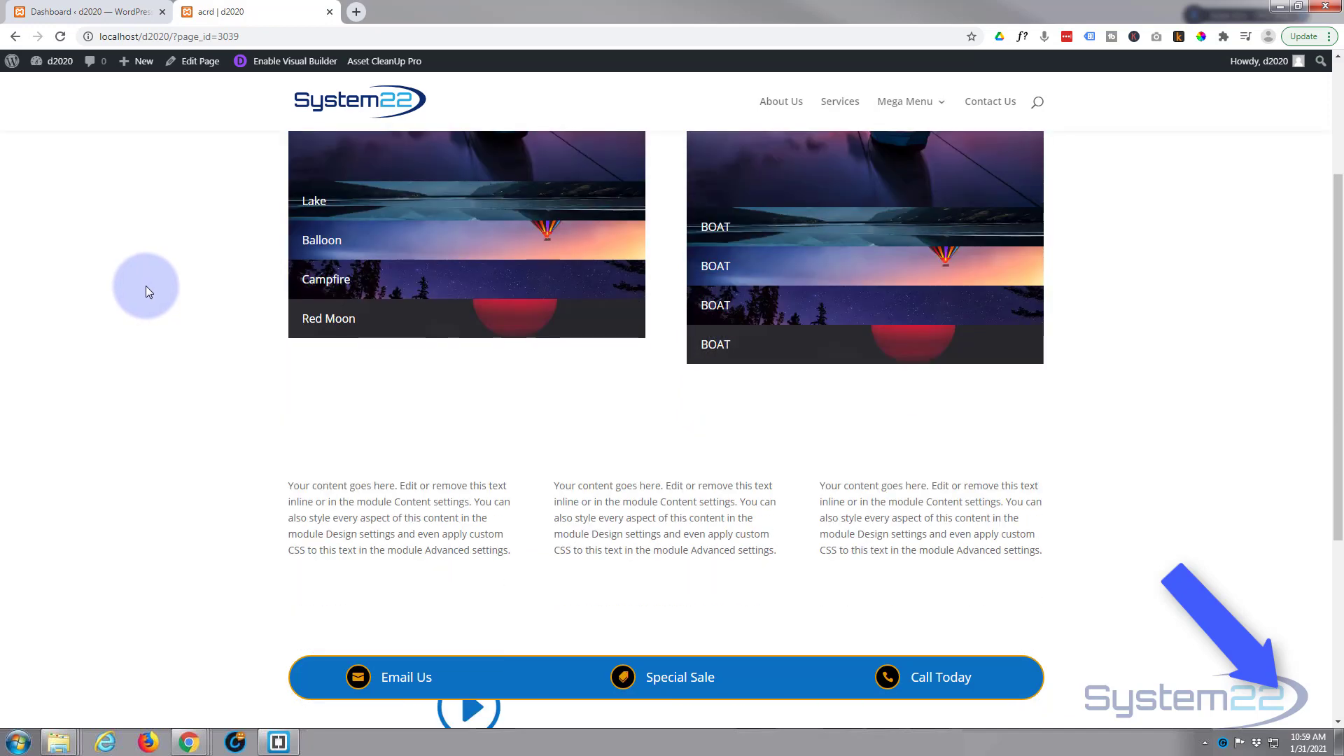
{"action": "scroll", "coordinate": [145, 287], "scroll_direction": "down", "scroll_amount": 4}
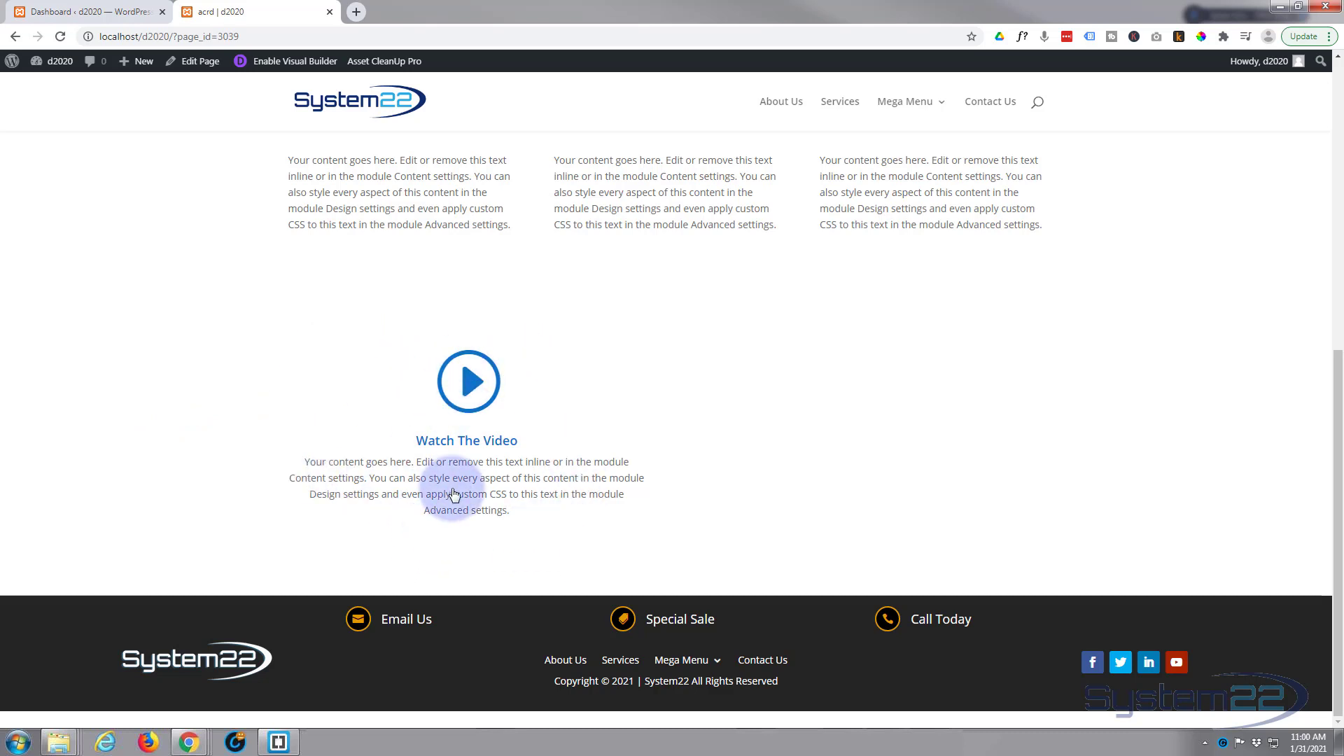
{"action": "left_click", "coordinate": [466, 386]}
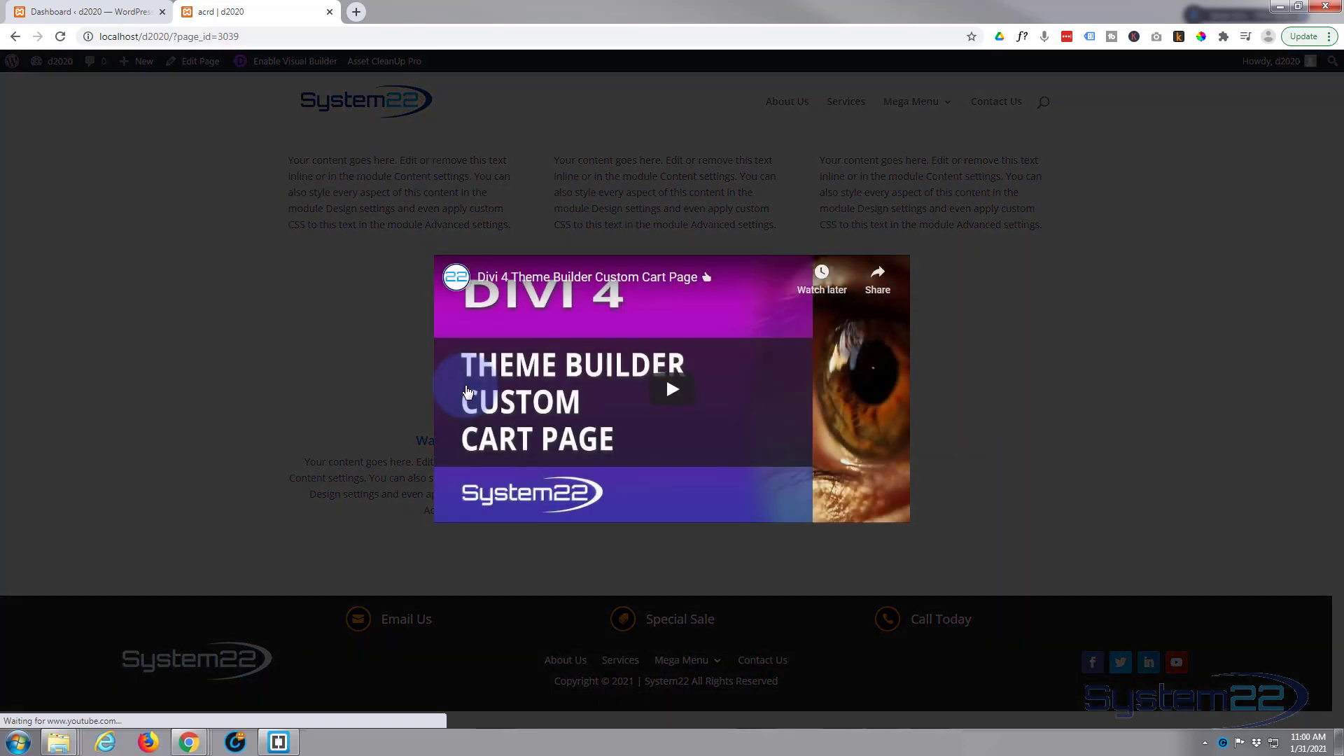
{"action": "left_click", "coordinate": [652, 390]}
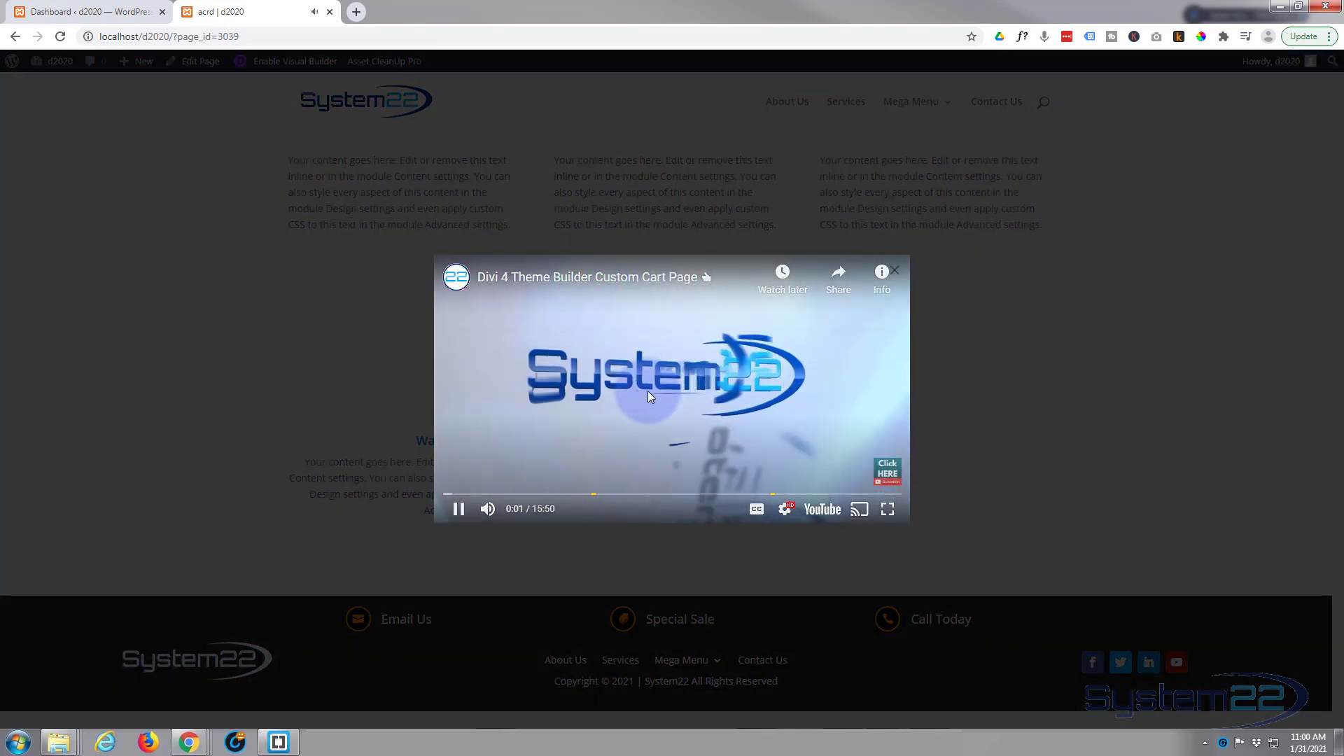
{"action": "left_click", "coordinate": [178, 329]}
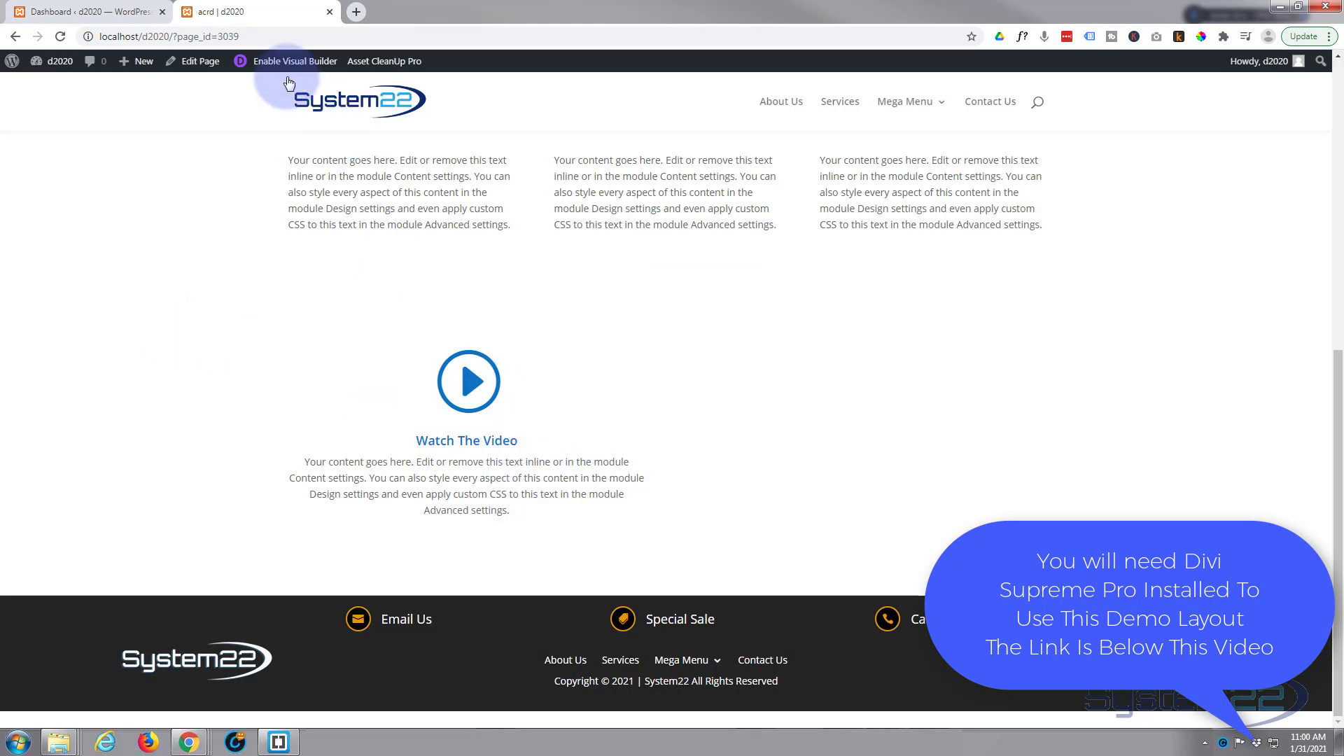
Step: Open the Divi Supreme Pro general settings in the WordPress dashboard and save them with Divi Popup enabled
{"action": "left_click", "coordinate": [71, 12]}
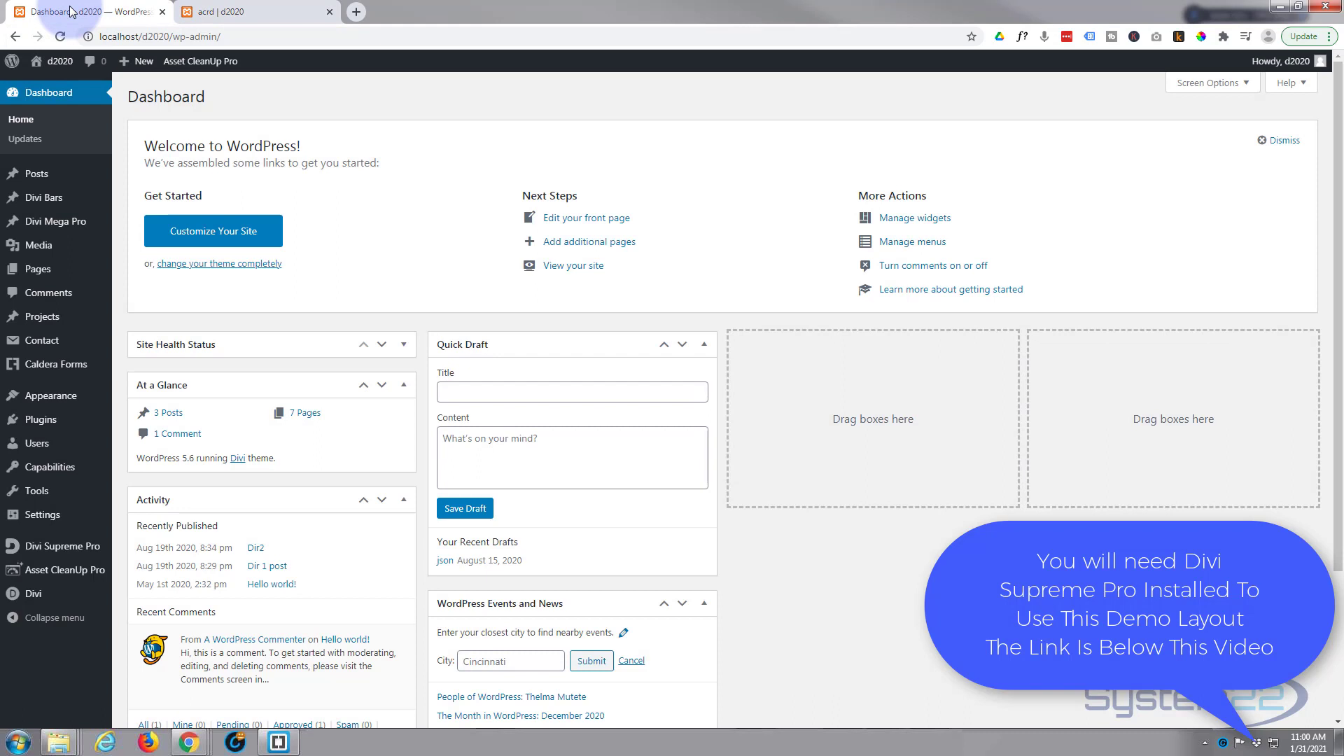
{"action": "left_click", "coordinate": [43, 551]}
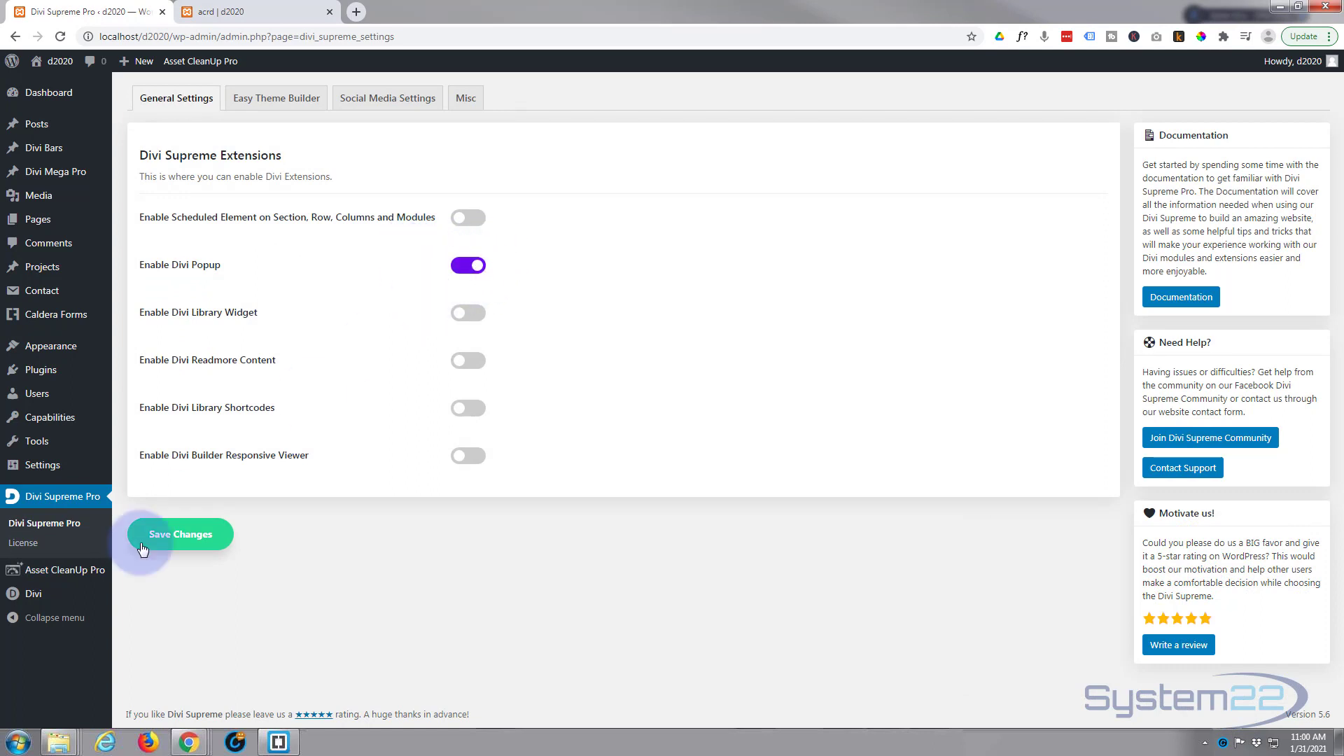
{"action": "left_click", "coordinate": [180, 537]}
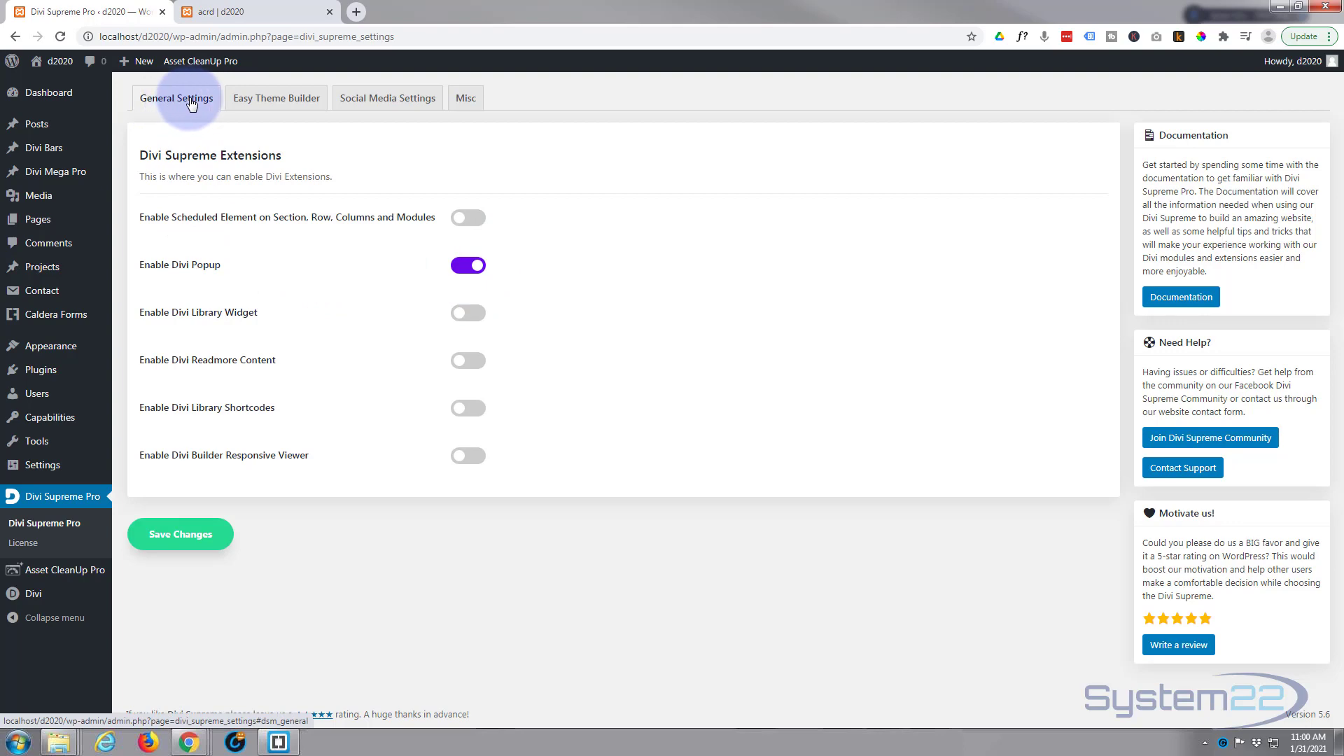
Step: Open the acrd page in the Visual Builder and insert a Video module in the empty column beside the Watch The Video blurb
{"action": "left_click", "coordinate": [261, 13]}
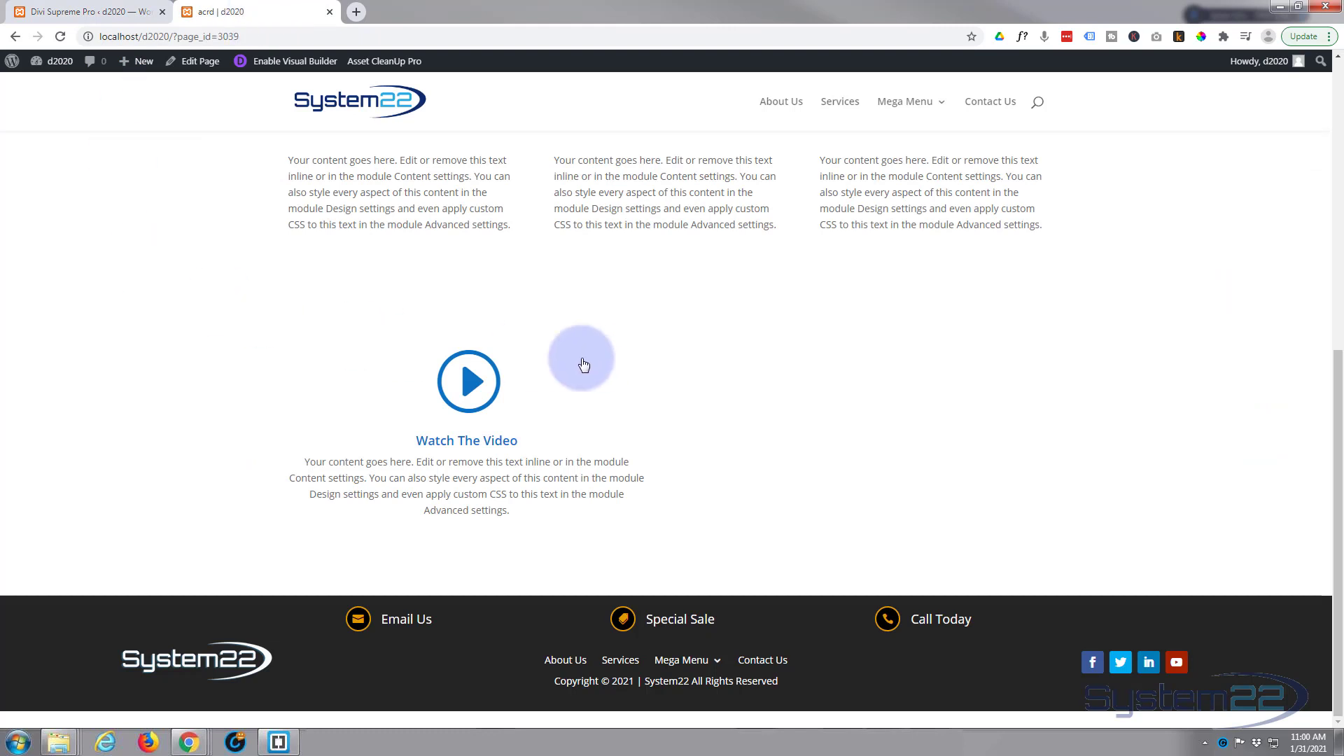
{"action": "left_click", "coordinate": [322, 68]}
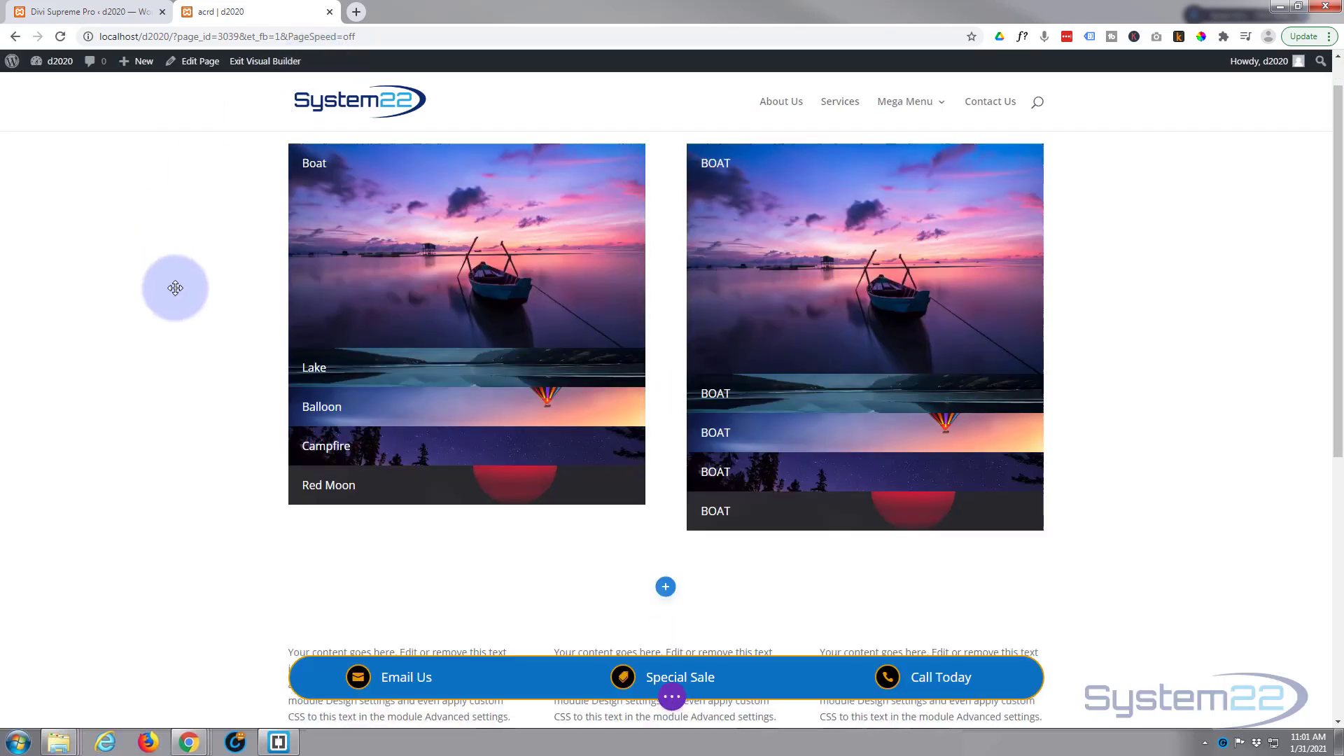
{"action": "scroll", "coordinate": [175, 288], "scroll_direction": "down", "scroll_amount": 7}
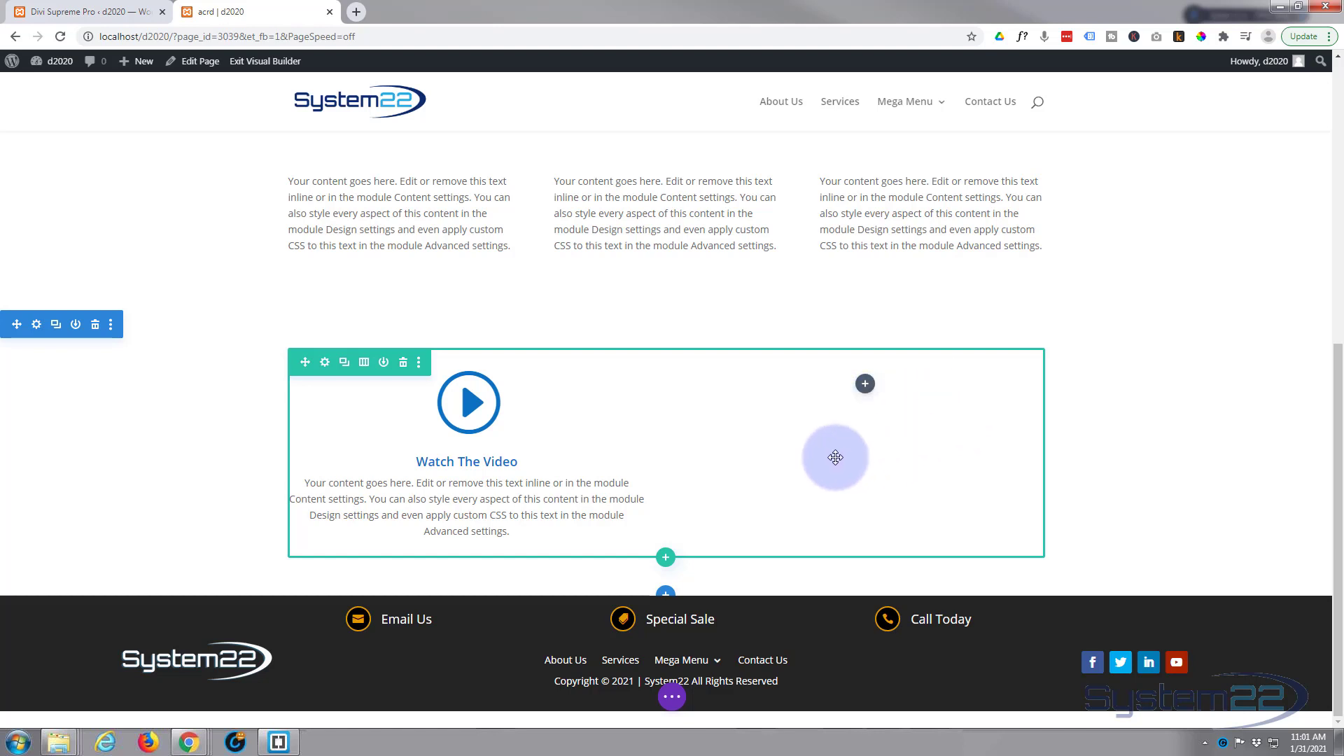
{"action": "left_click", "coordinate": [866, 384]}
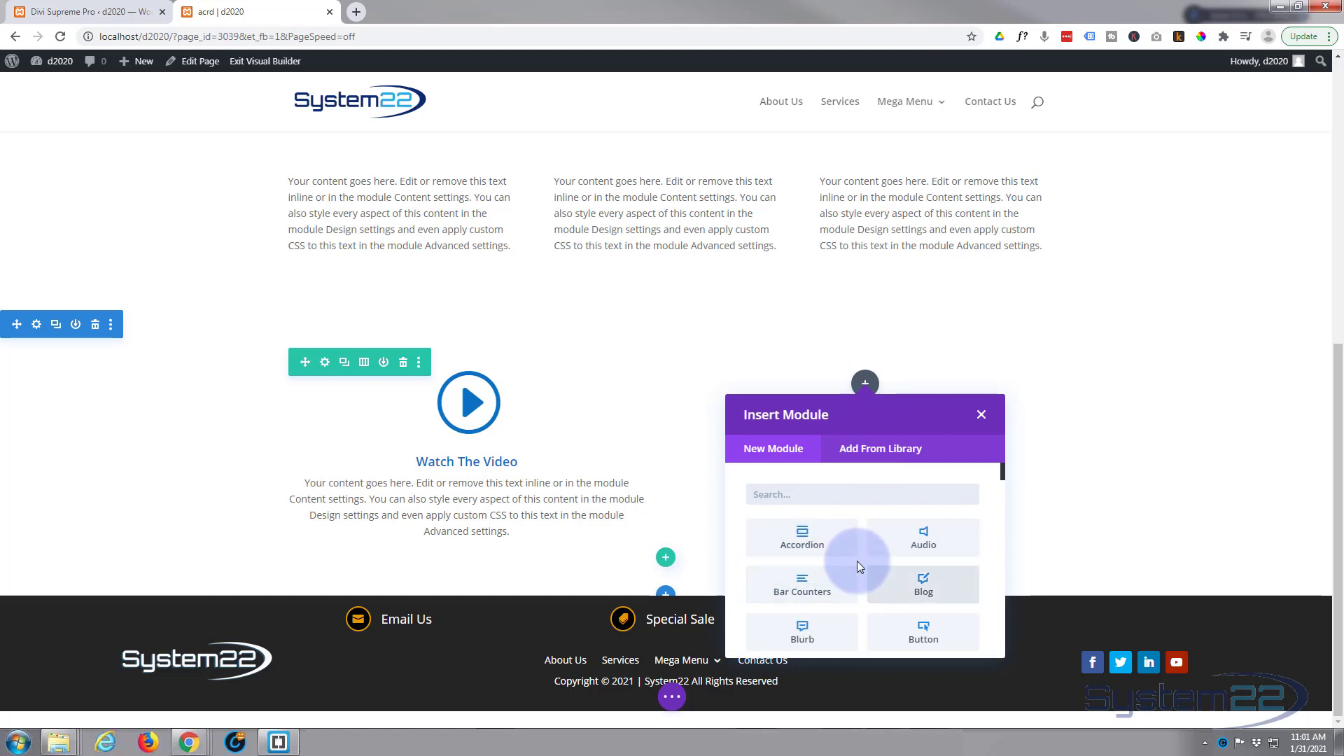
{"action": "scroll", "coordinate": [857, 564], "scroll_direction": "down", "scroll_amount": 5}
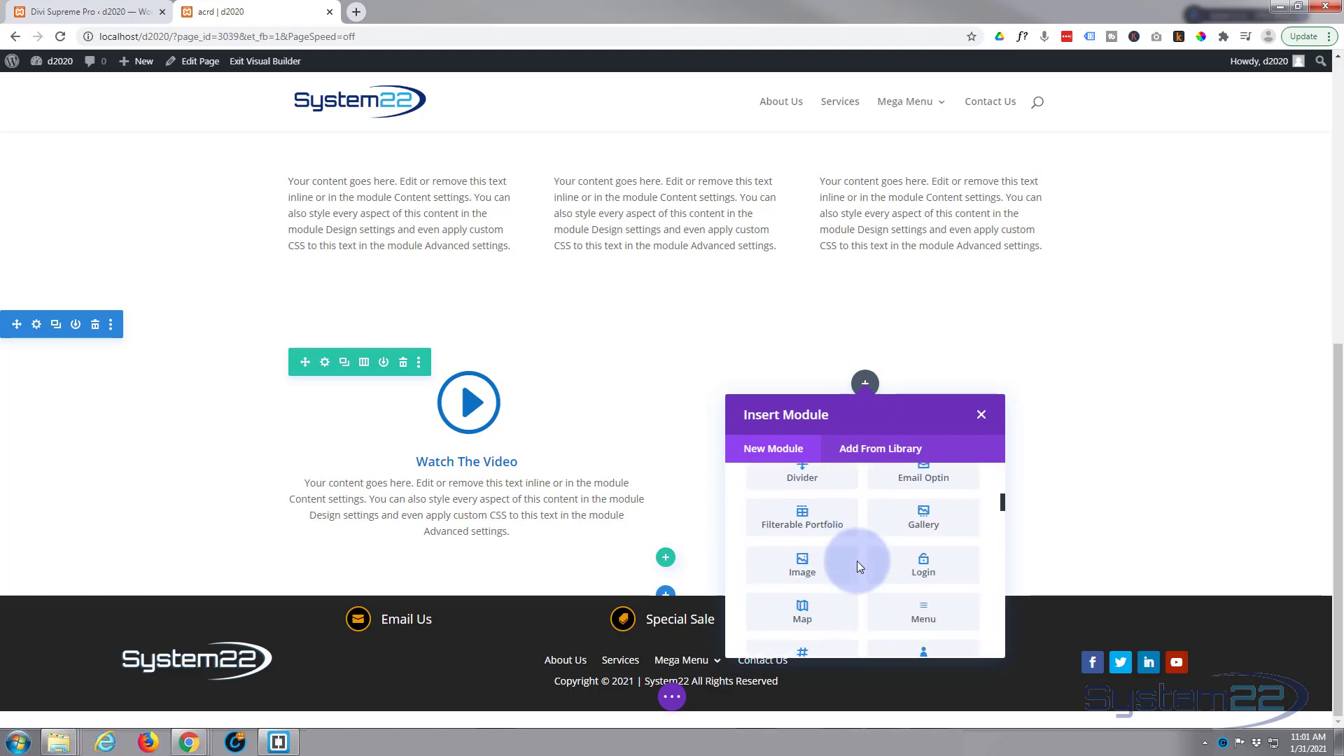
{"action": "scroll", "coordinate": [857, 561], "scroll_direction": "down", "scroll_amount": 5}
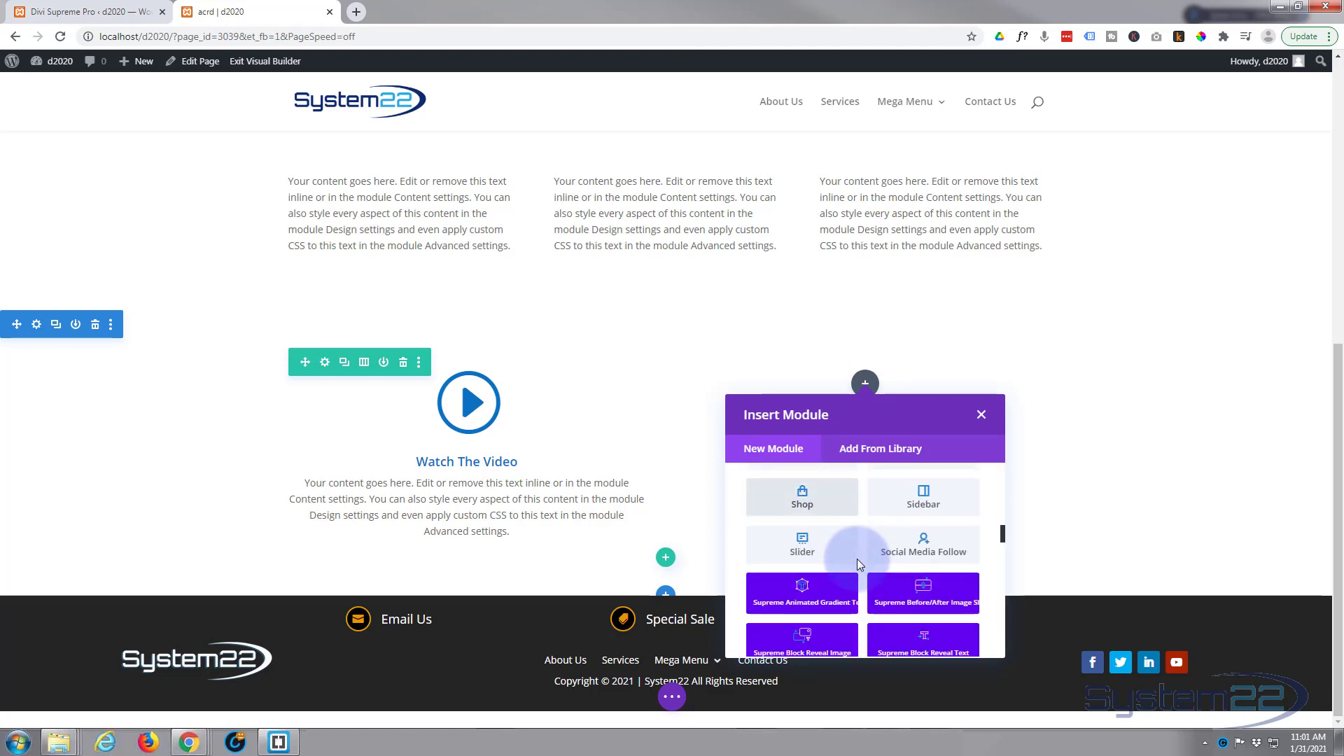
{"action": "scroll", "coordinate": [857, 559], "scroll_direction": "down", "scroll_amount": 5}
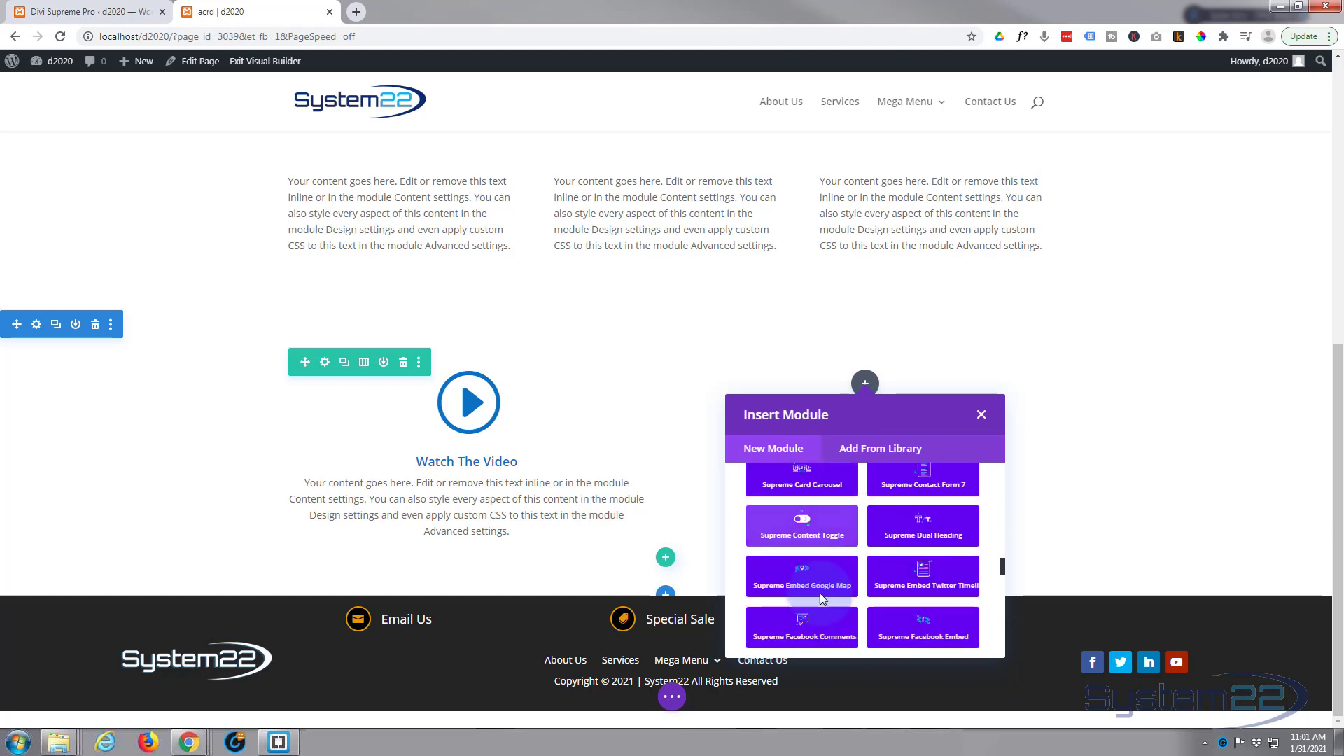
{"action": "scroll", "coordinate": [821, 591], "scroll_direction": "down", "scroll_amount": 10}
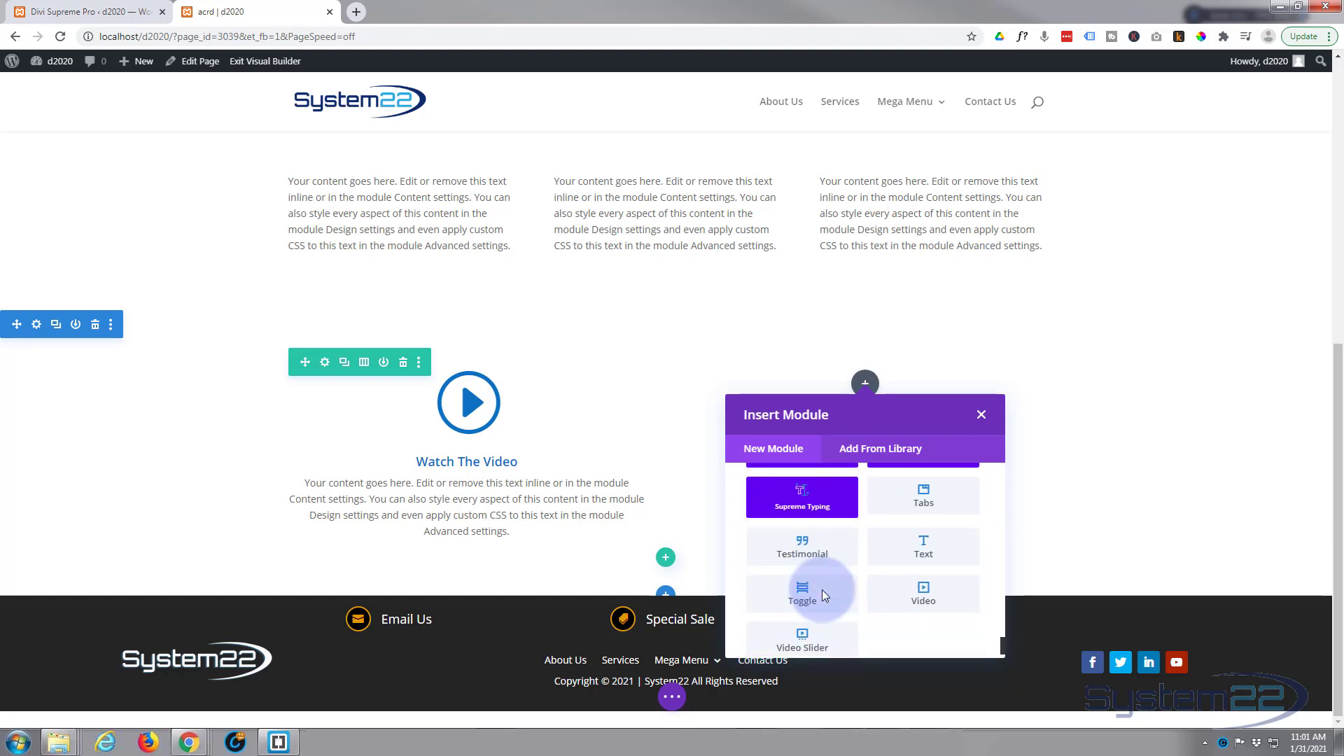
{"action": "left_click", "coordinate": [924, 592]}
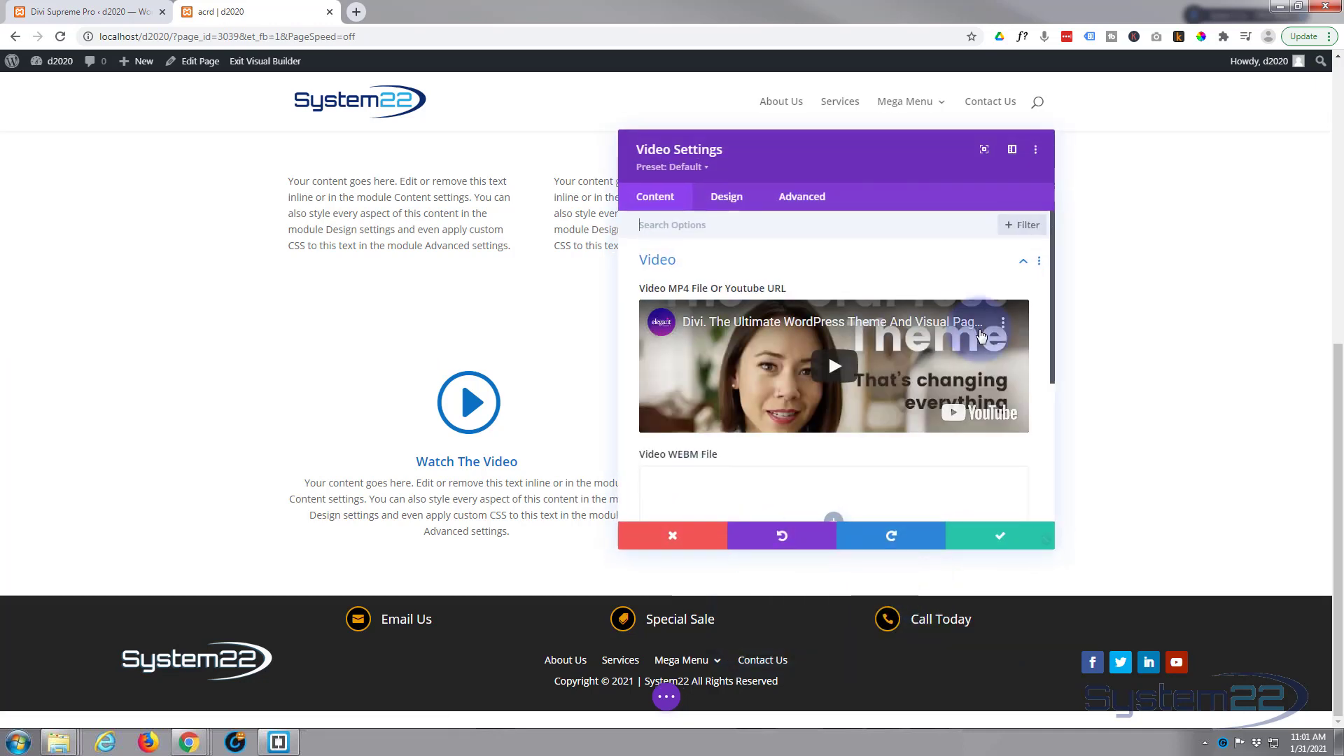
{"action": "left_click", "coordinate": [987, 326]}
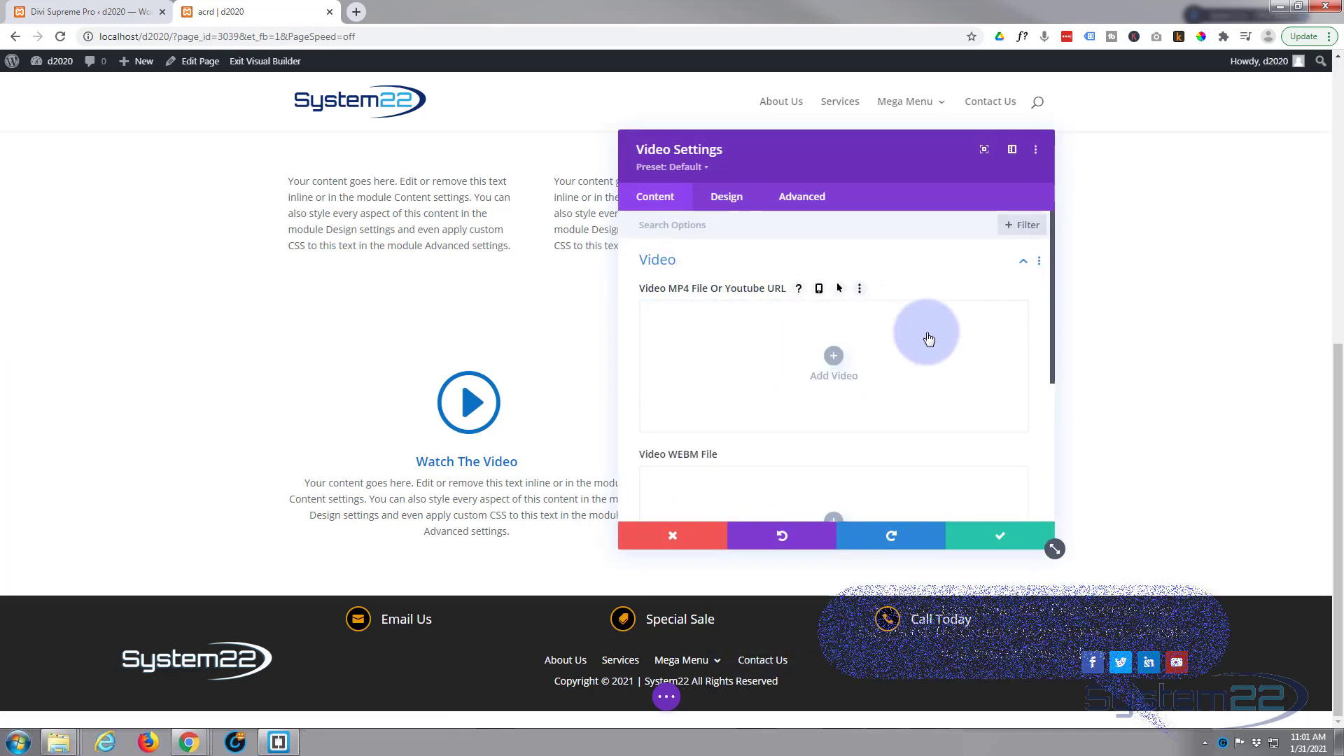
{"action": "left_click", "coordinate": [836, 359]}
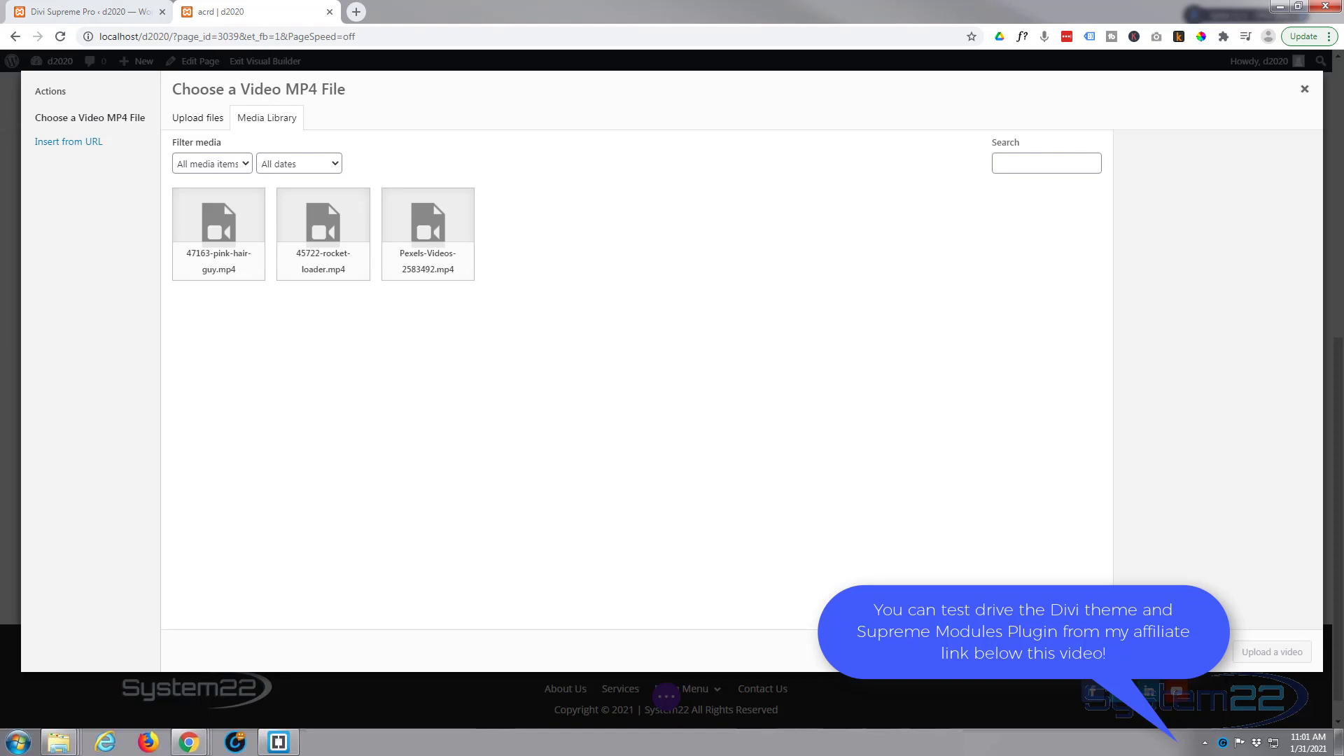
{"action": "left_click", "coordinate": [68, 142]}
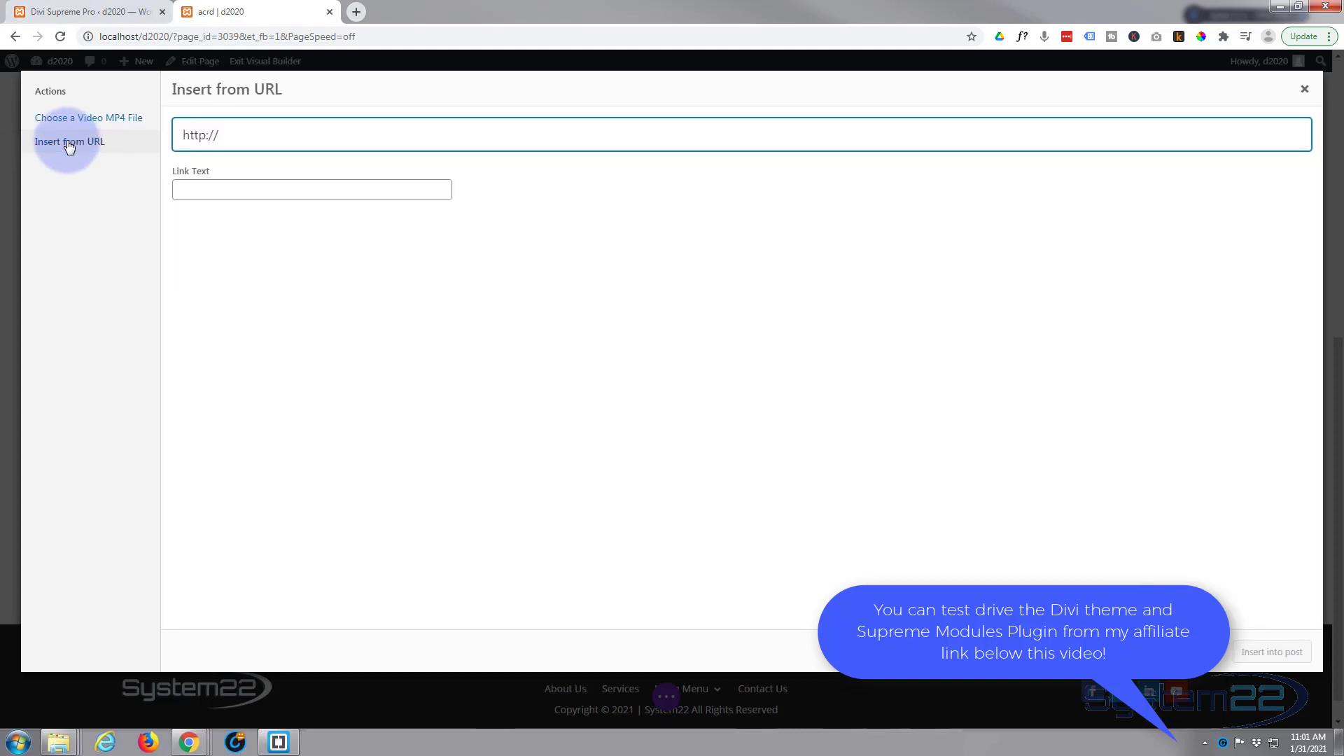
{"action": "left_click_drag", "start_coordinate": [262, 133], "coordinate": [161, 141]}
{"action": "type", "text": "https://youtu.be/Z1OynK0oLMg"}
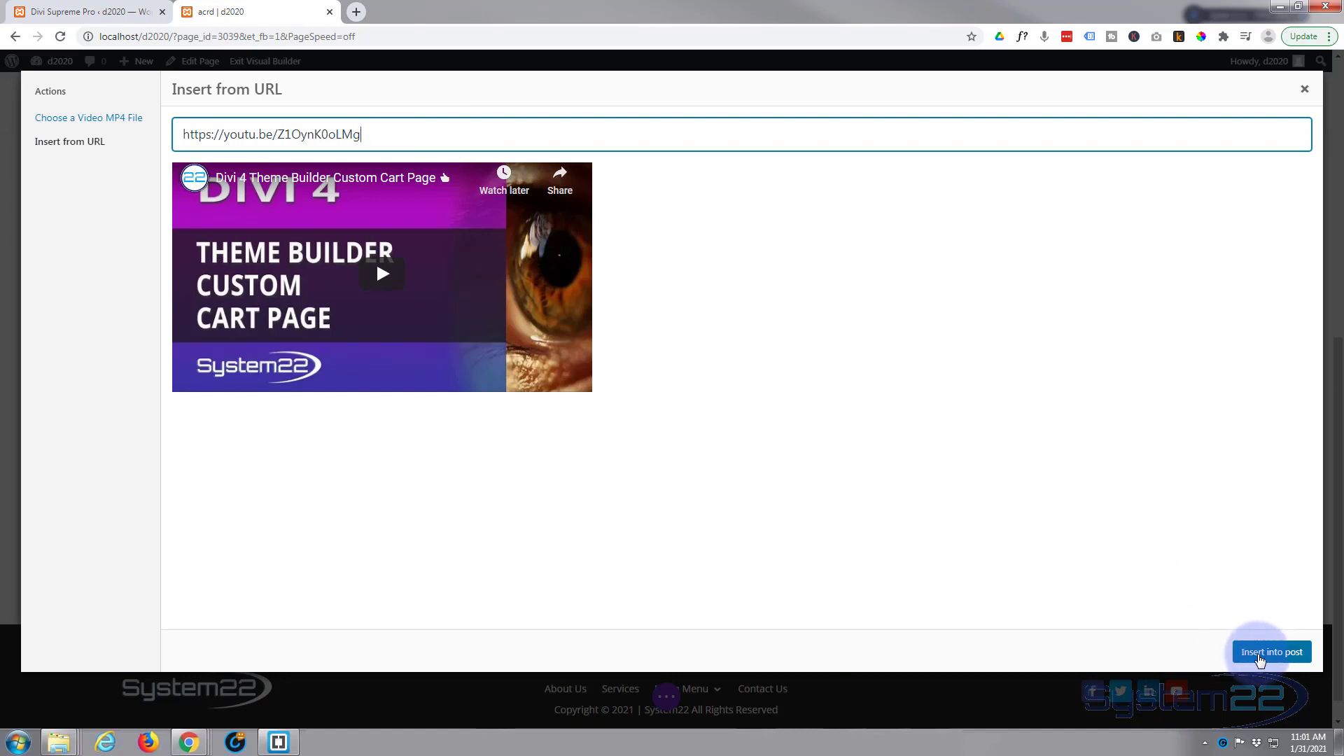
{"action": "left_click", "coordinate": [1261, 658]}
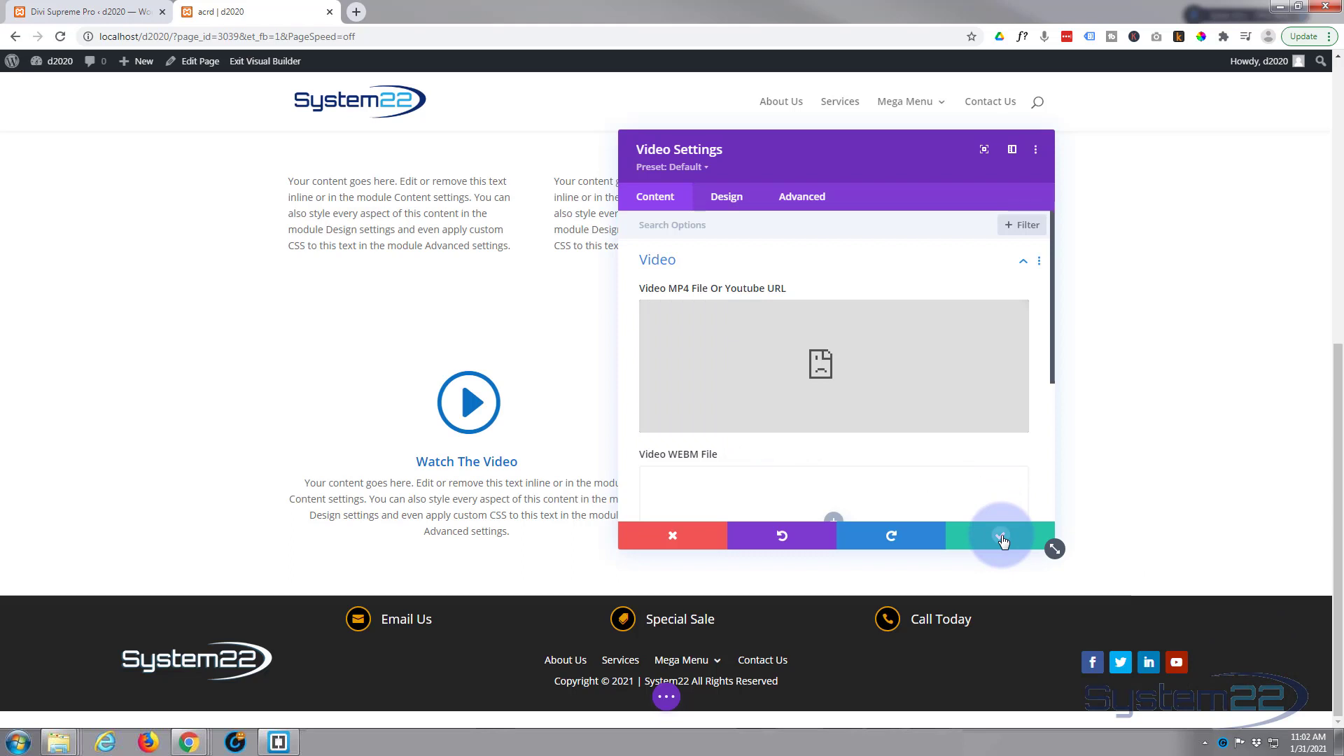
{"action": "left_click", "coordinate": [1003, 538]}
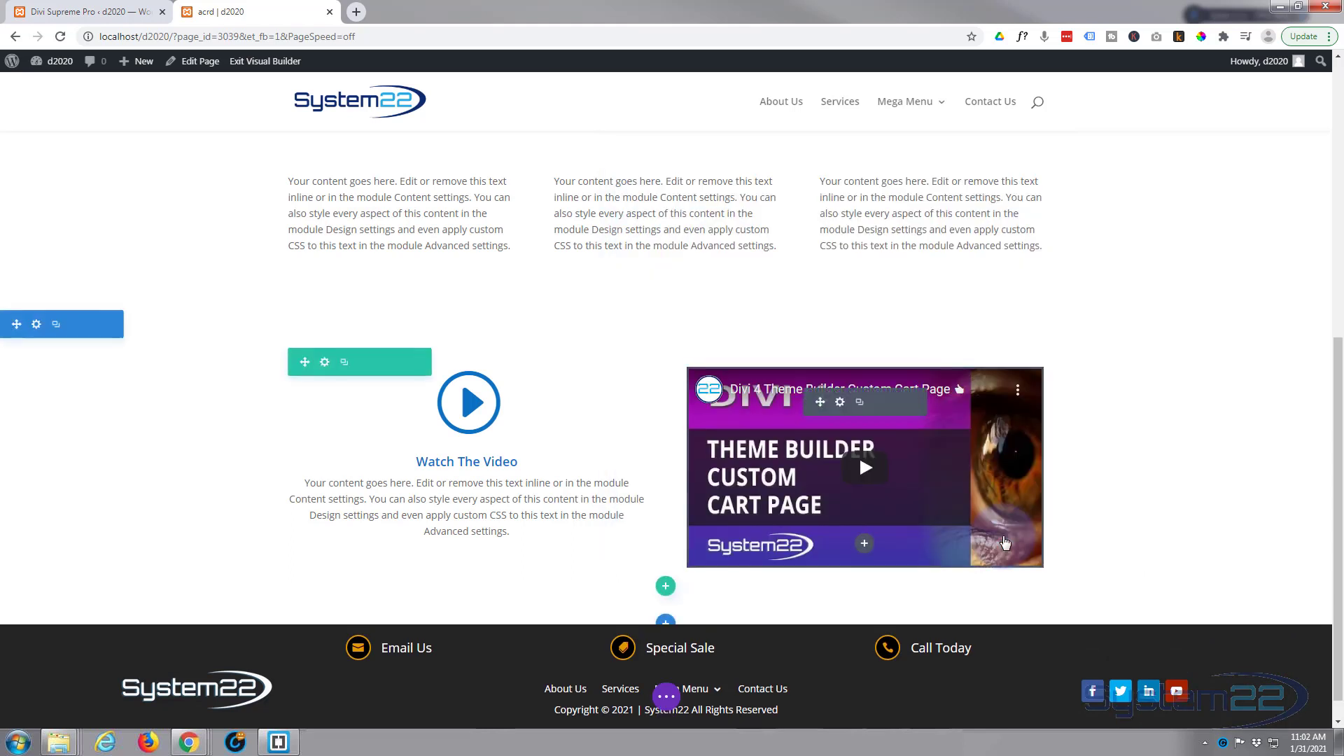
Step: Save the video module to the Divi Library as YTVid and delete it from the page
{"action": "left_click", "coordinate": [878, 490]}
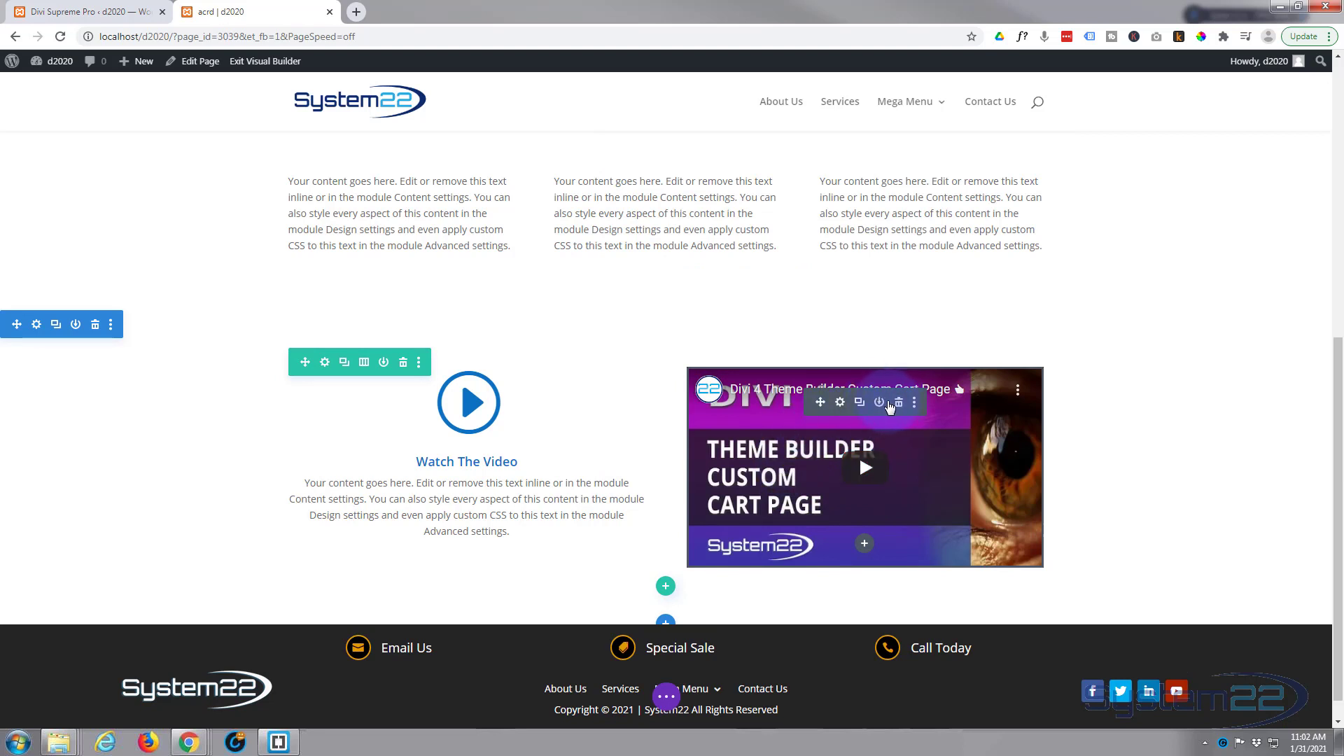
{"action": "left_click", "coordinate": [880, 403]}
{"action": "left_click", "coordinate": [790, 542]}
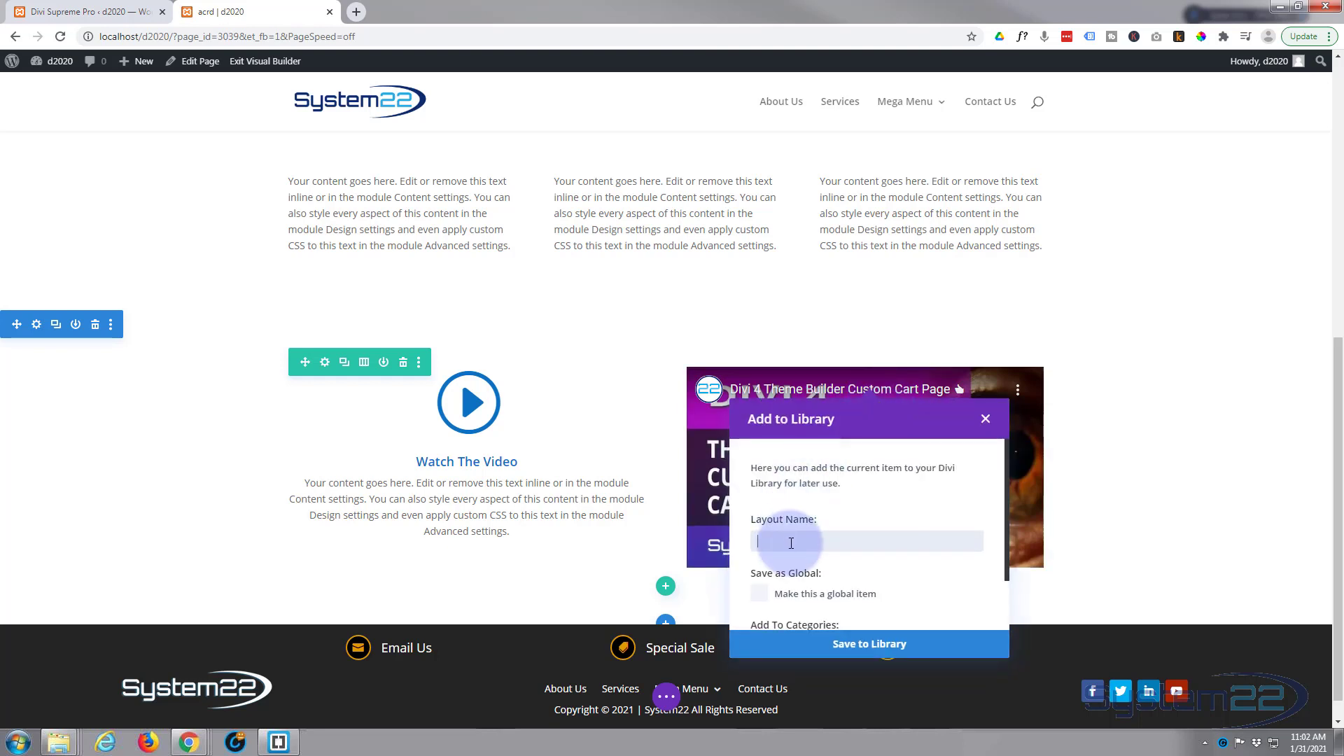
{"action": "type", "text": "YTVid"}
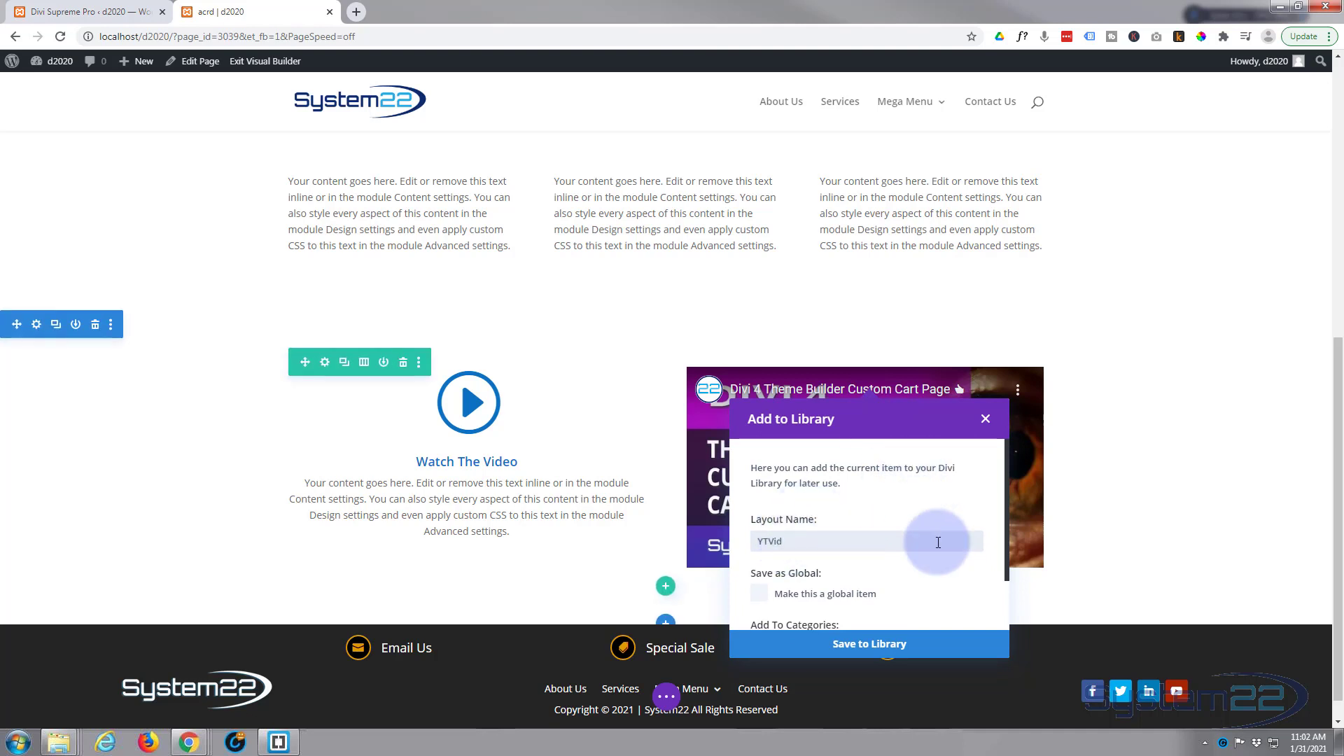
{"action": "left_click", "coordinate": [876, 644]}
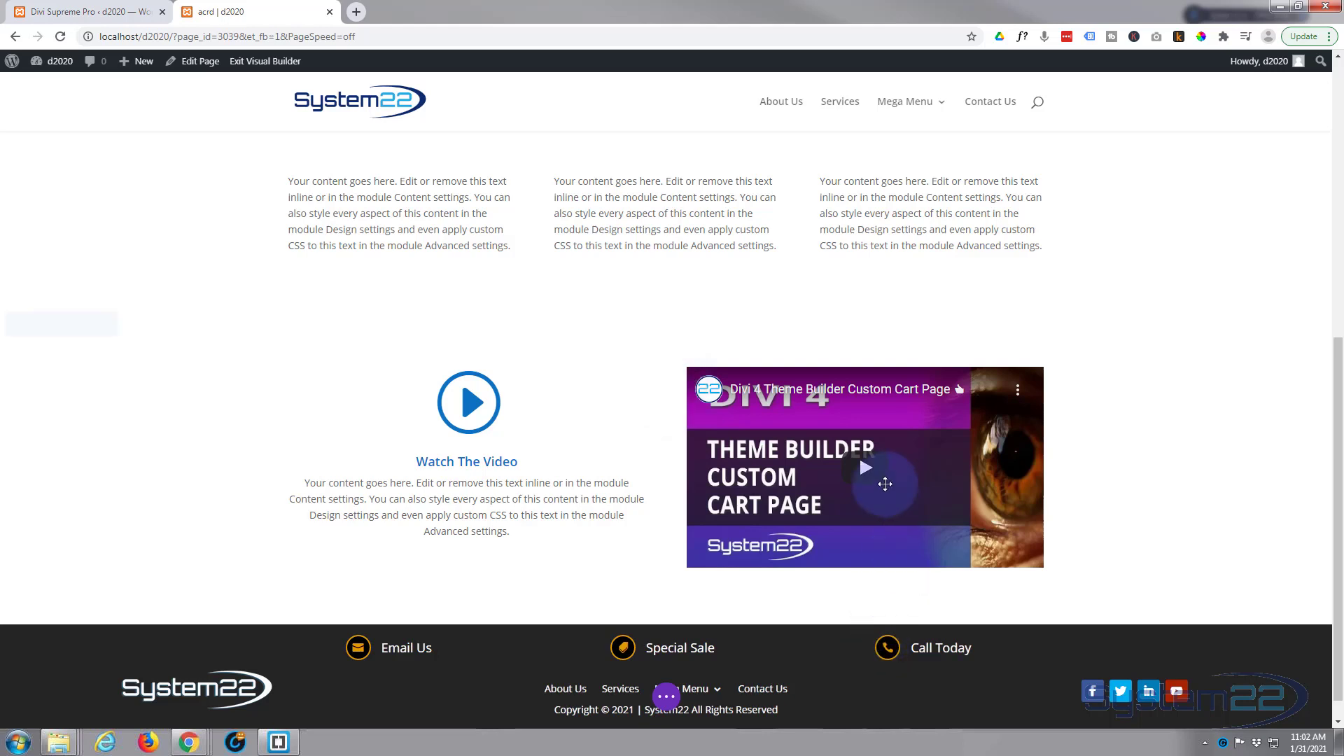
{"action": "mouse_move", "coordinate": [885, 484]}
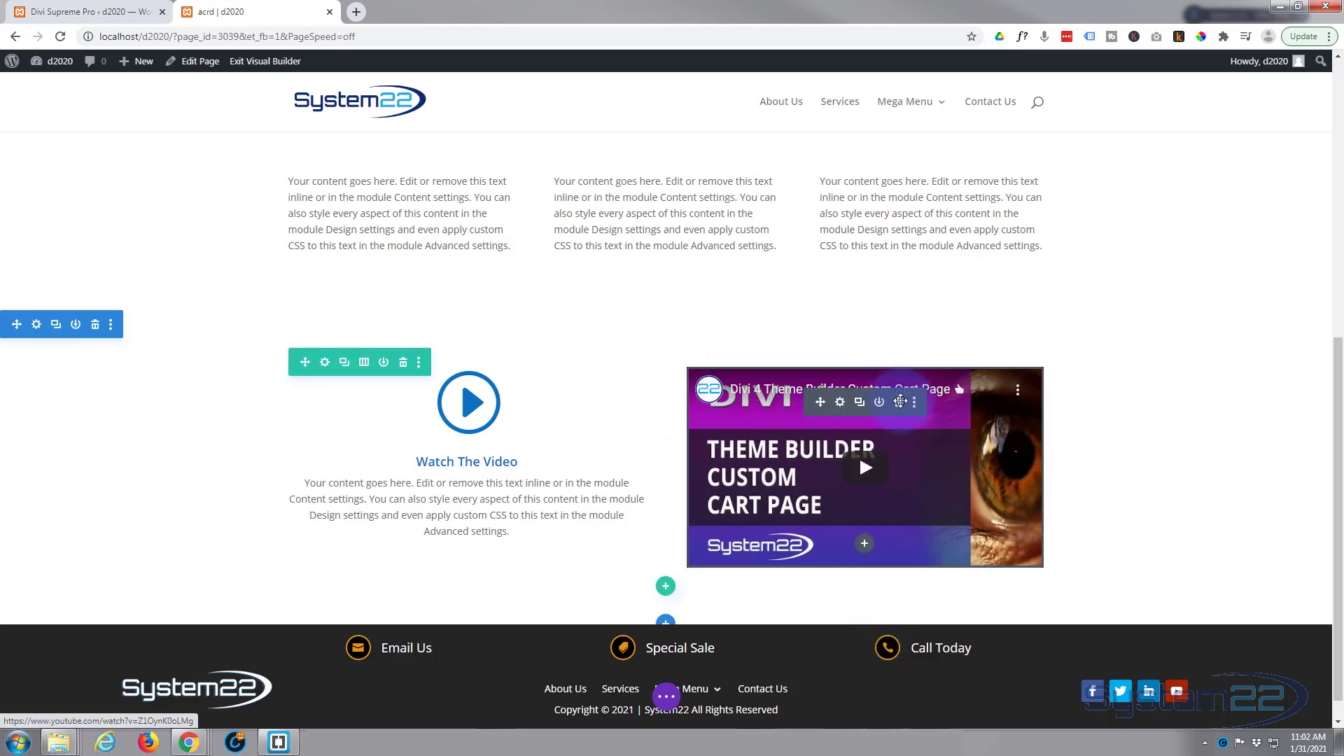
{"action": "left_click", "coordinate": [901, 401]}
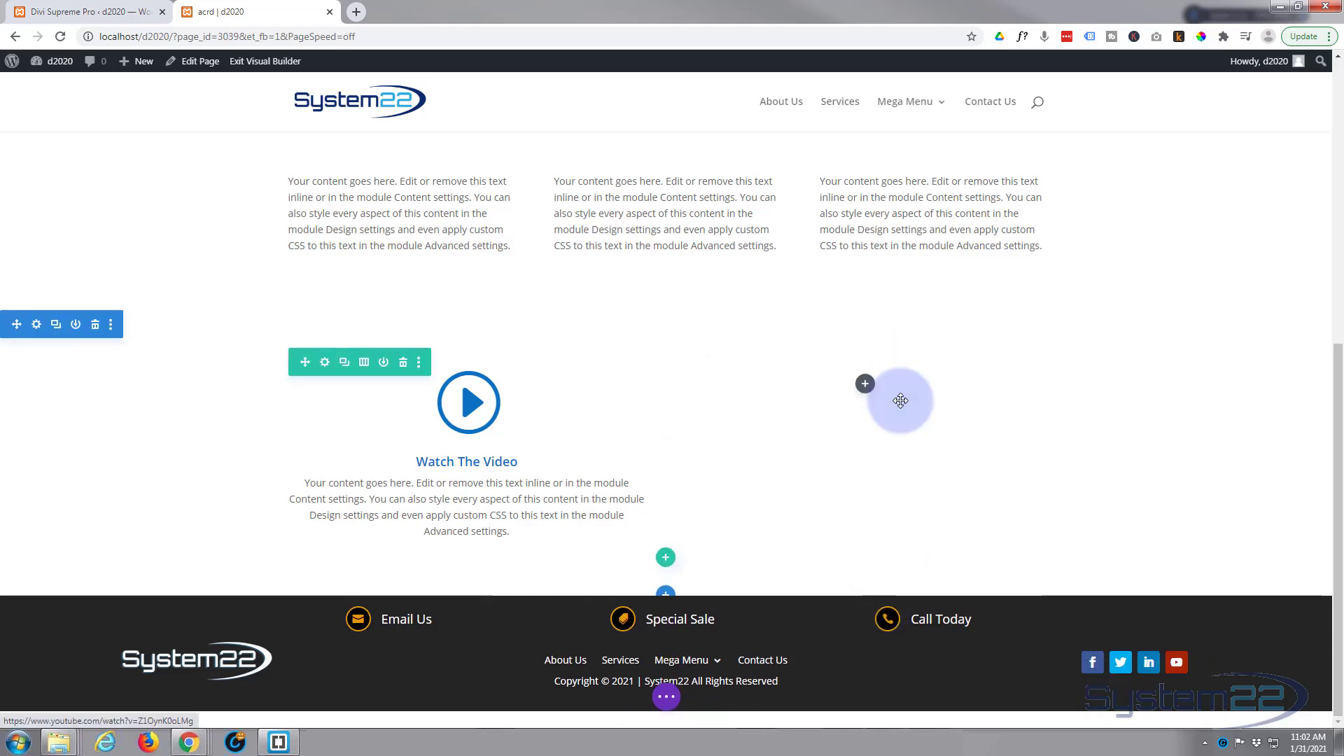
Step: Insert a Blurb module in the empty column and set its title to Watch The Video
{"action": "left_click", "coordinate": [866, 383]}
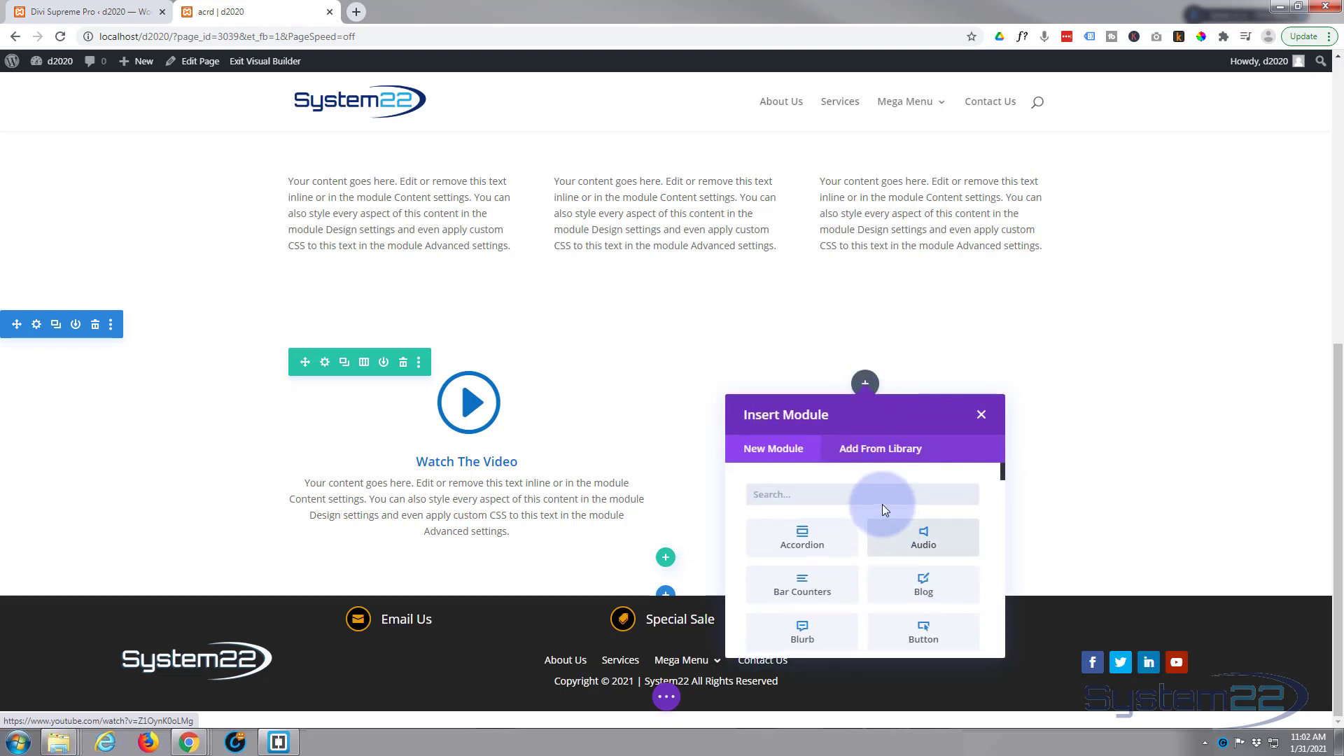
{"action": "scroll", "coordinate": [879, 507], "scroll_direction": "down", "scroll_amount": 2}
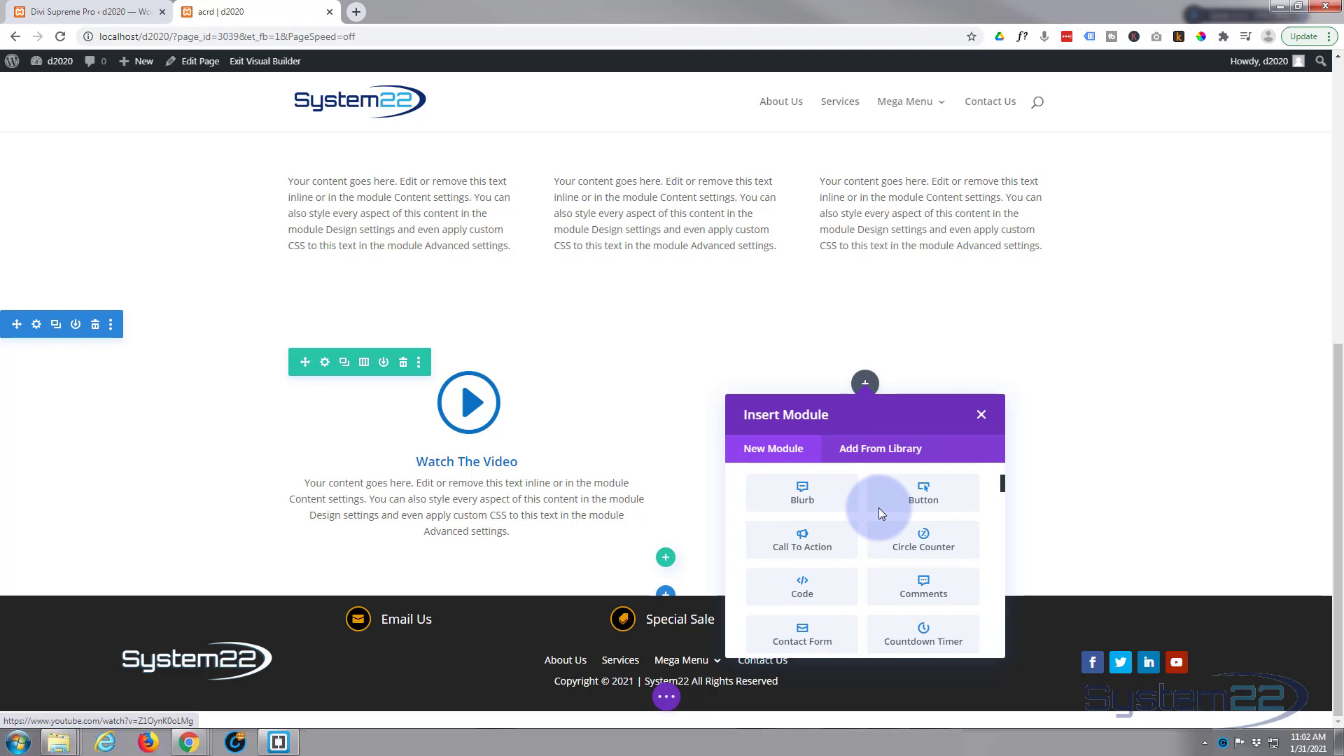
{"action": "left_click", "coordinate": [798, 494]}
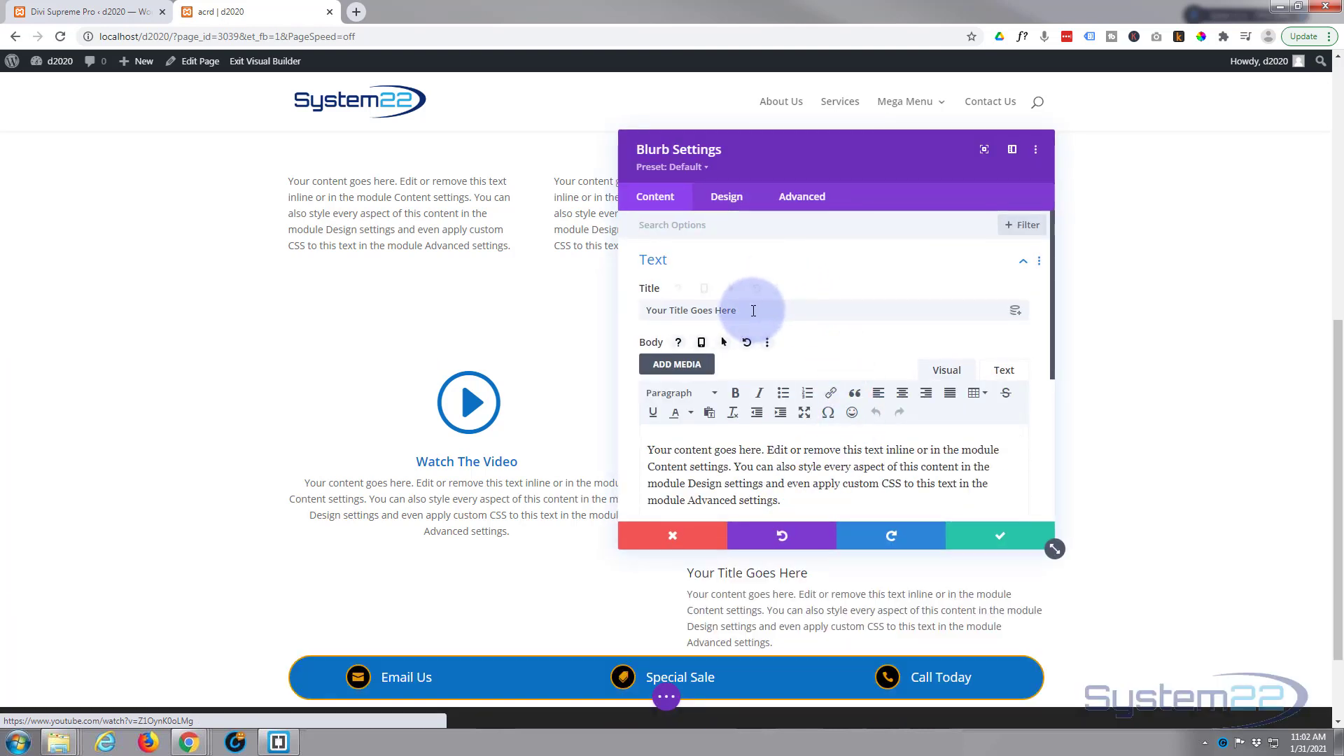
{"action": "left_click_drag", "start_coordinate": [754, 310], "coordinate": [633, 308]}
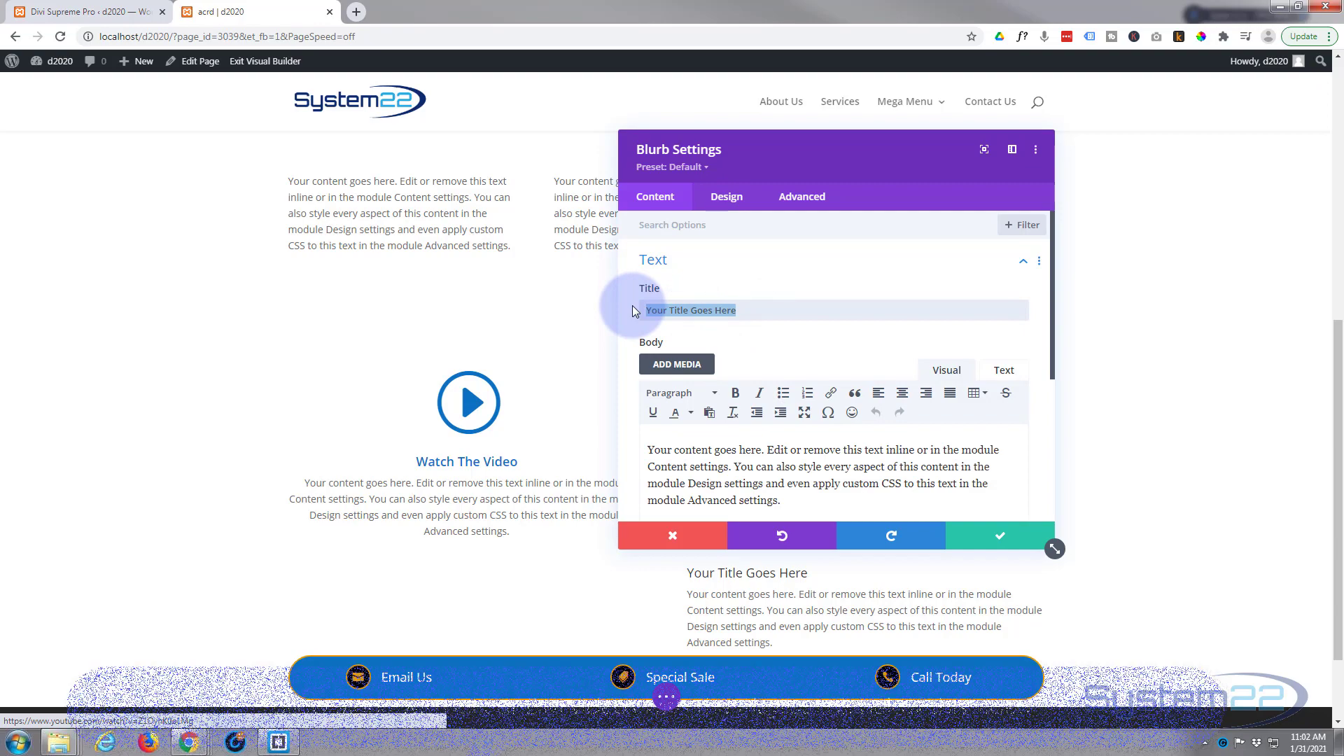
{"action": "type", "text": "Wa"}
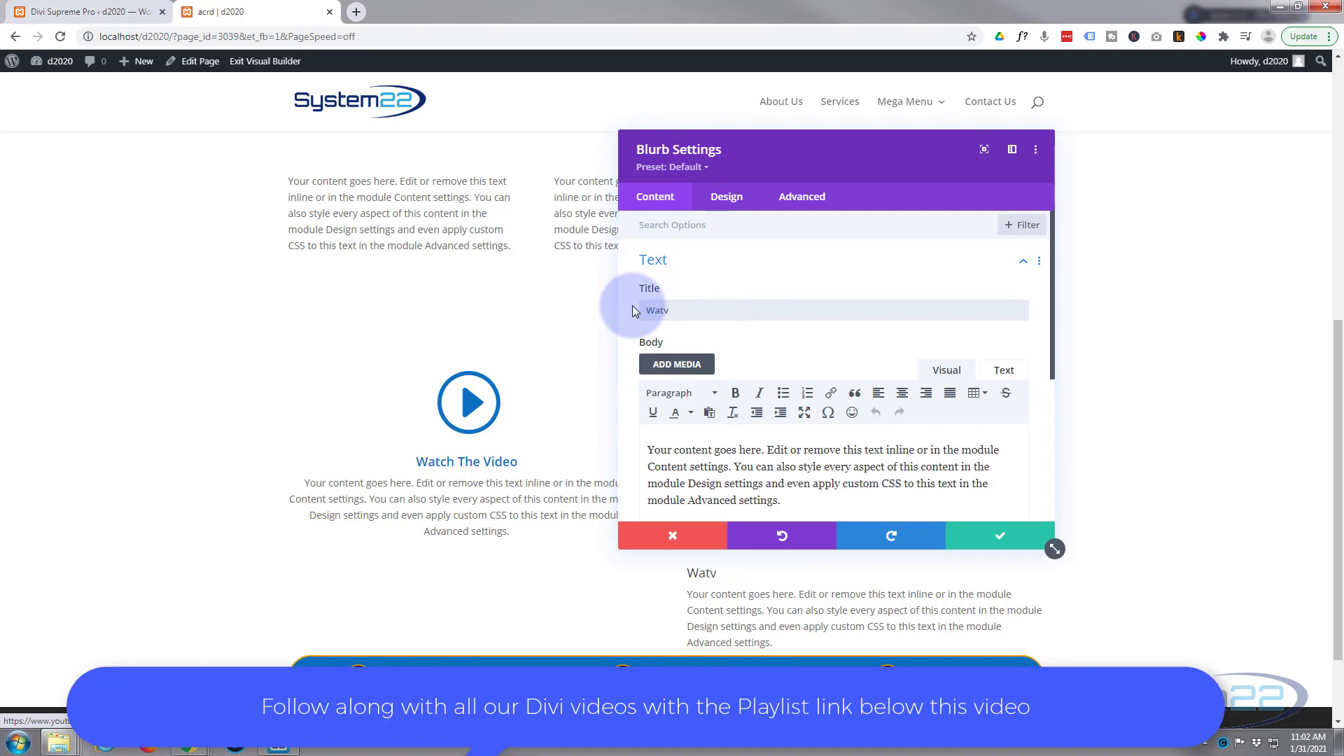
{"action": "type", "text": "tch The Video"}
{"action": "scroll", "coordinate": [805, 378], "scroll_direction": "down", "scroll_amount": 2}
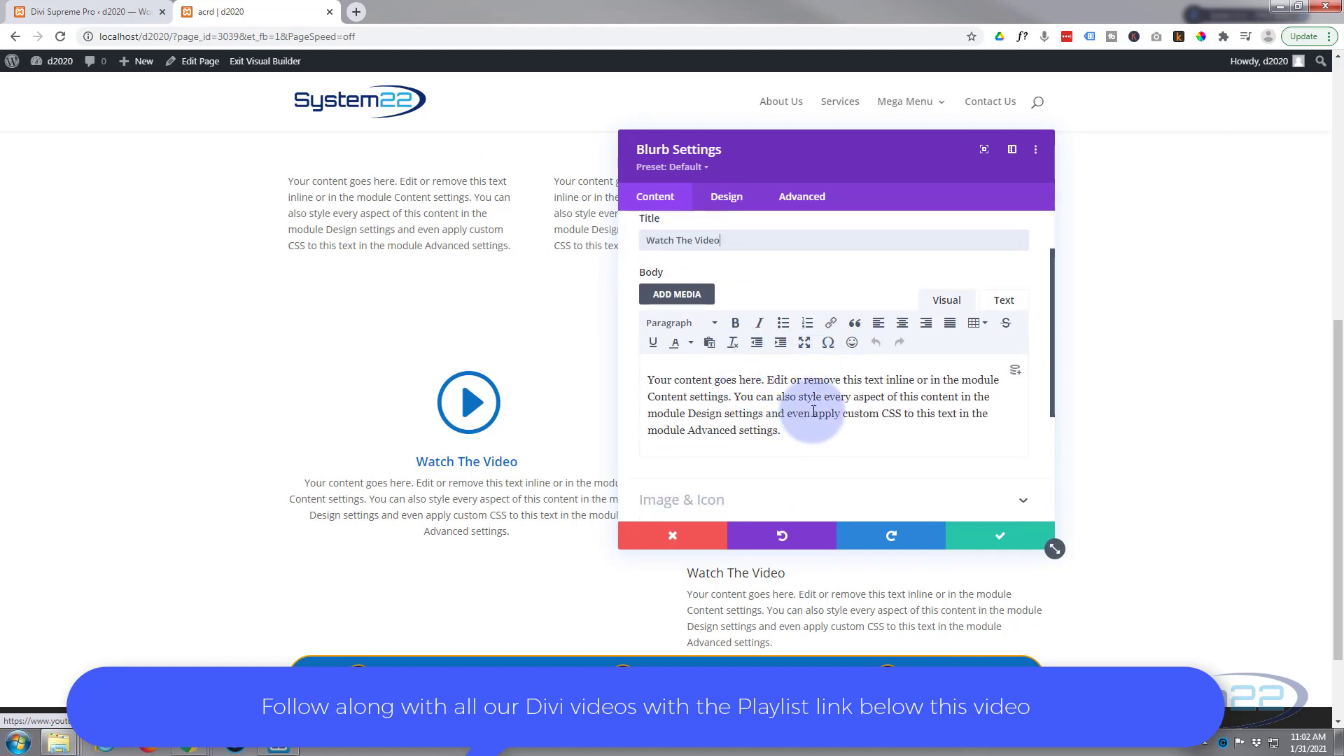
Step: Switch the new Watch The Video blurb from an image to an icon and choose the circled play arrow
{"action": "scroll", "coordinate": [814, 411], "scroll_direction": "down", "scroll_amount": 2}
{"action": "scroll", "coordinate": [817, 413], "scroll_direction": "up", "scroll_amount": 1}
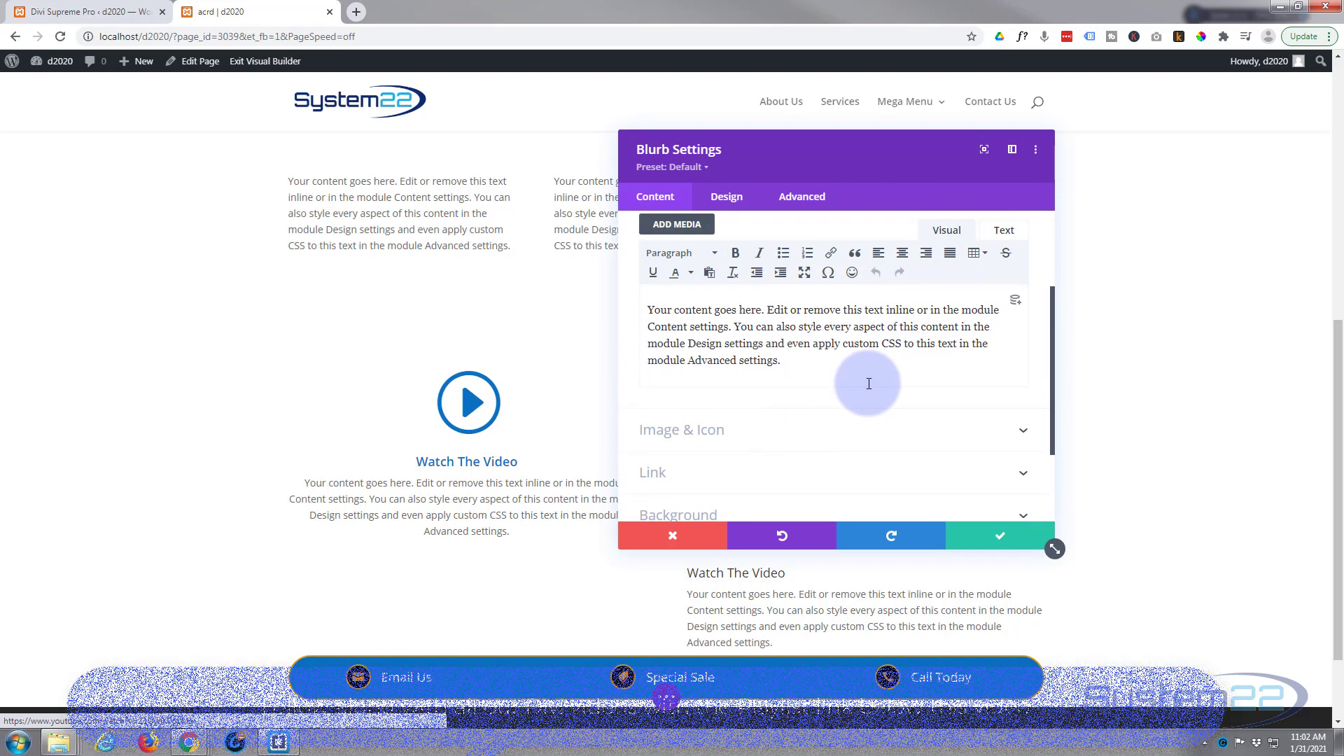
{"action": "left_click", "coordinate": [799, 438]}
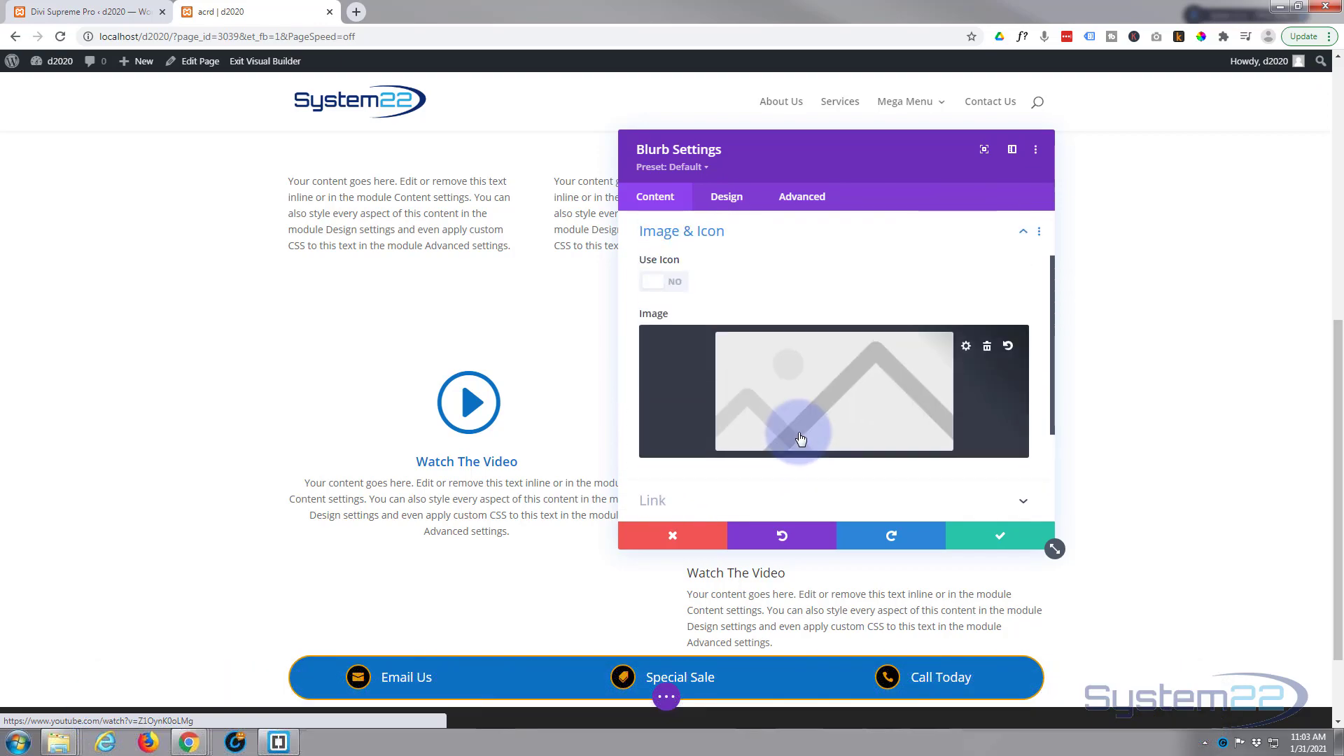
{"action": "left_click", "coordinate": [665, 286]}
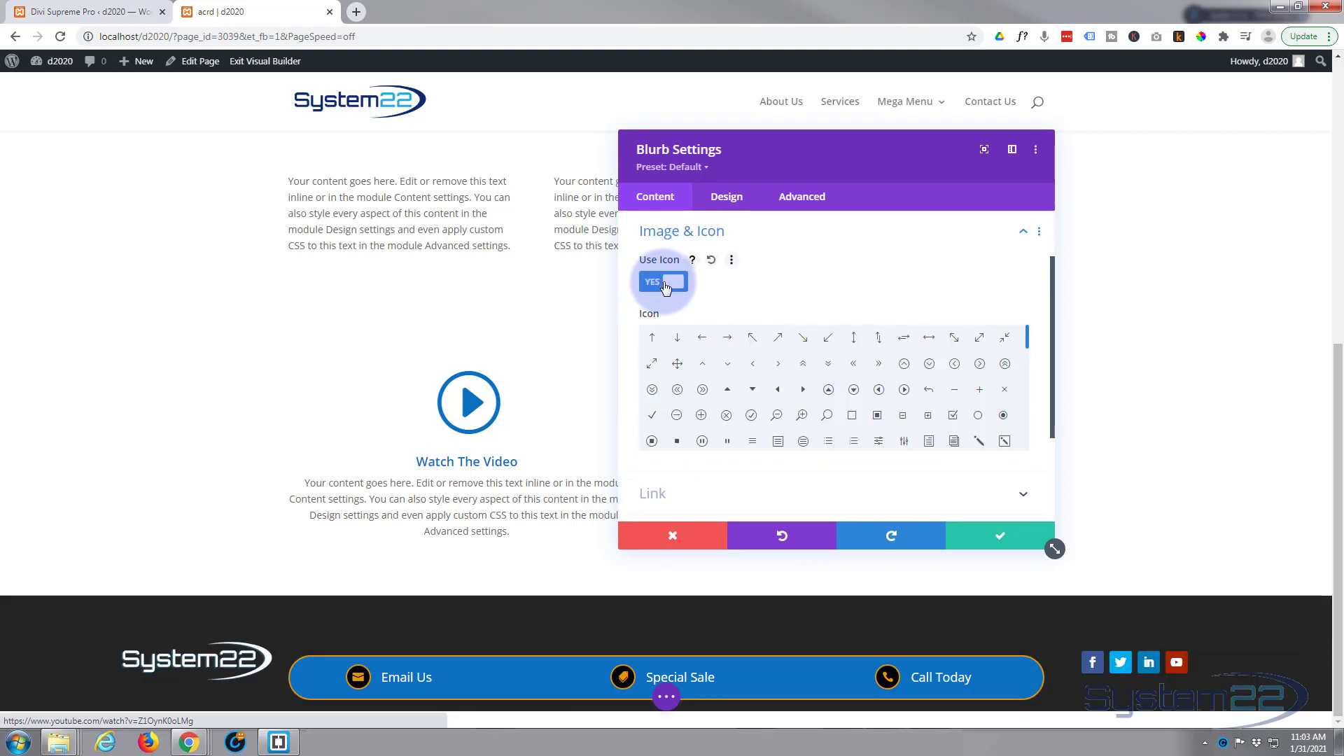
{"action": "left_click", "coordinate": [903, 391]}
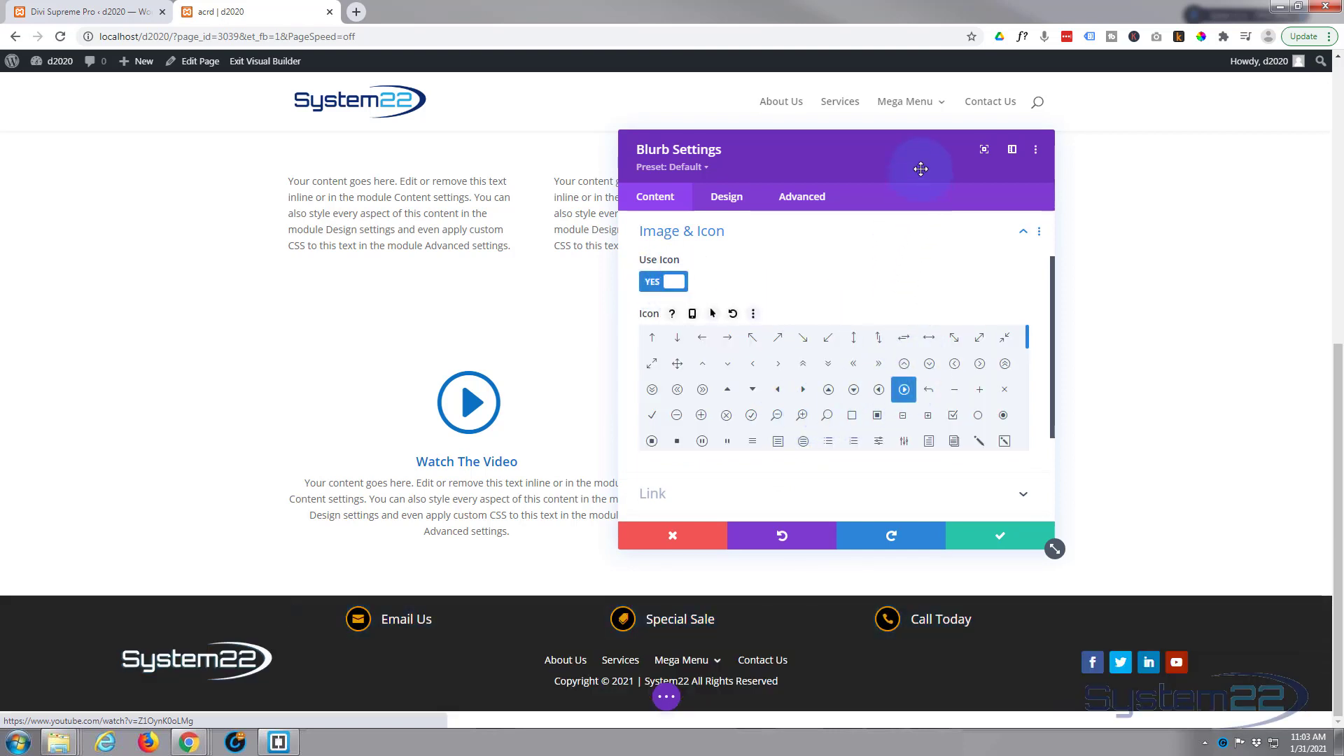
Step: Move the settings window off the new blurb and set its icon color to the saved blue
{"action": "left_click_drag", "start_coordinate": [921, 168], "coordinate": [511, 181]}
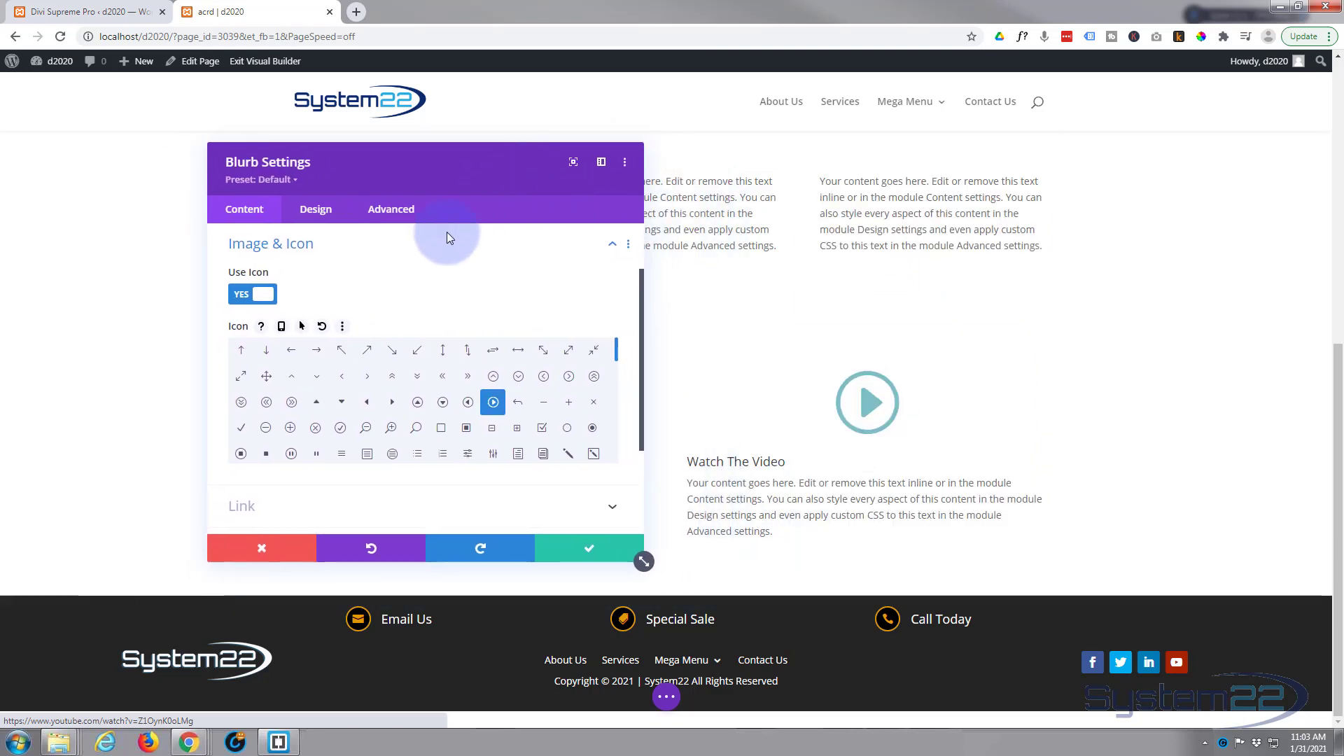
{"action": "left_click", "coordinate": [315, 212]}
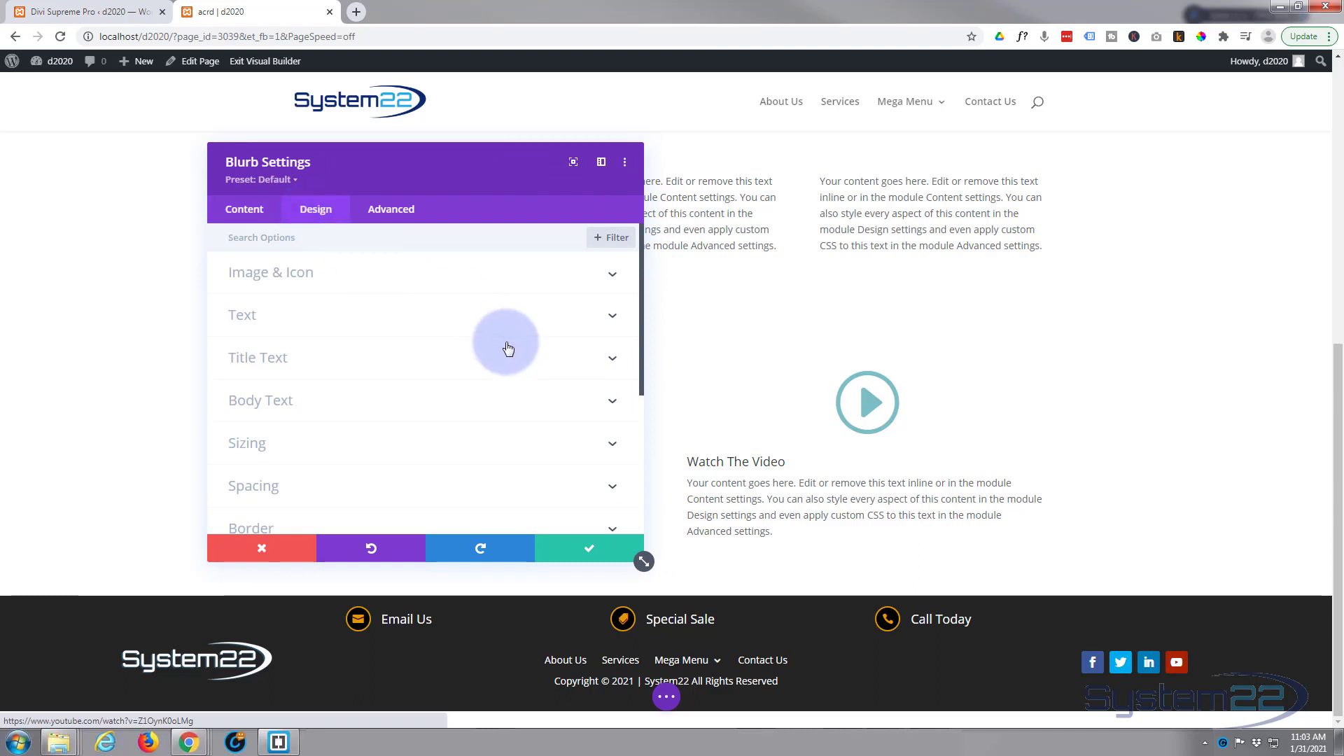
{"action": "left_click", "coordinate": [433, 291]}
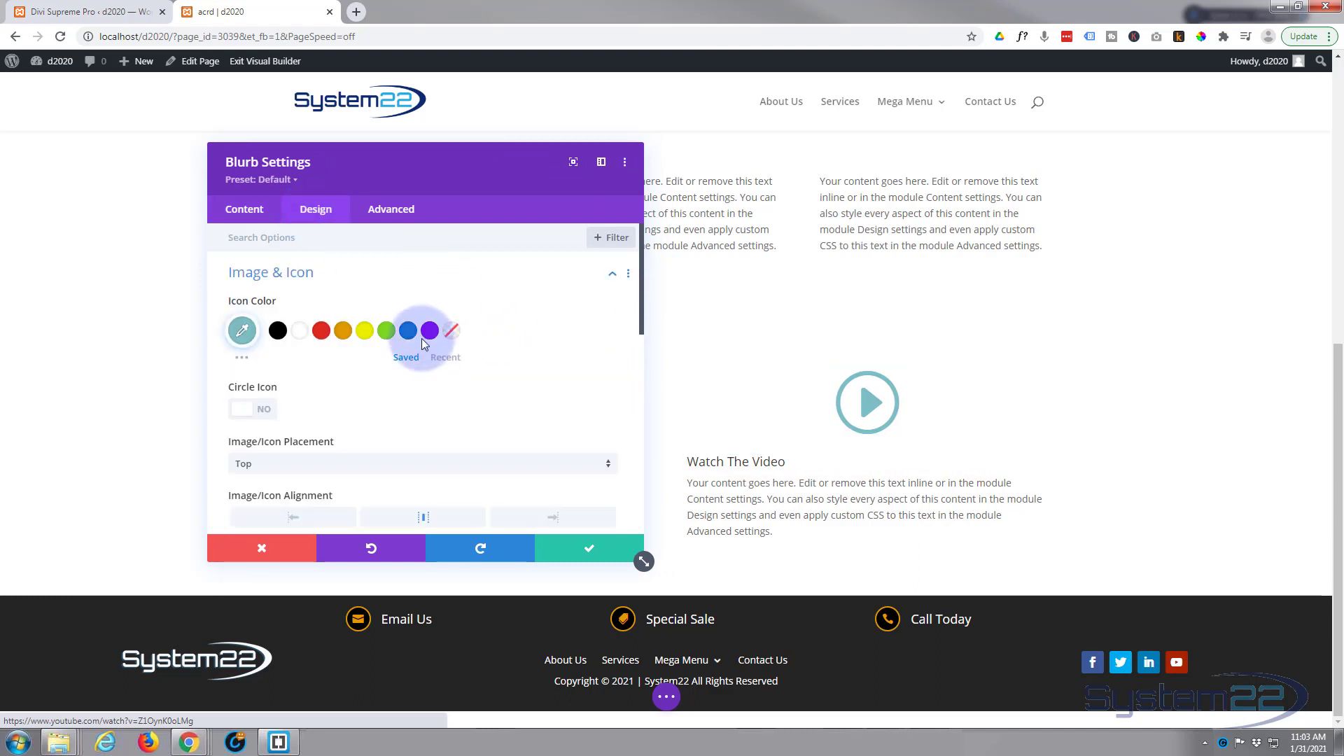
{"action": "left_click", "coordinate": [409, 336]}
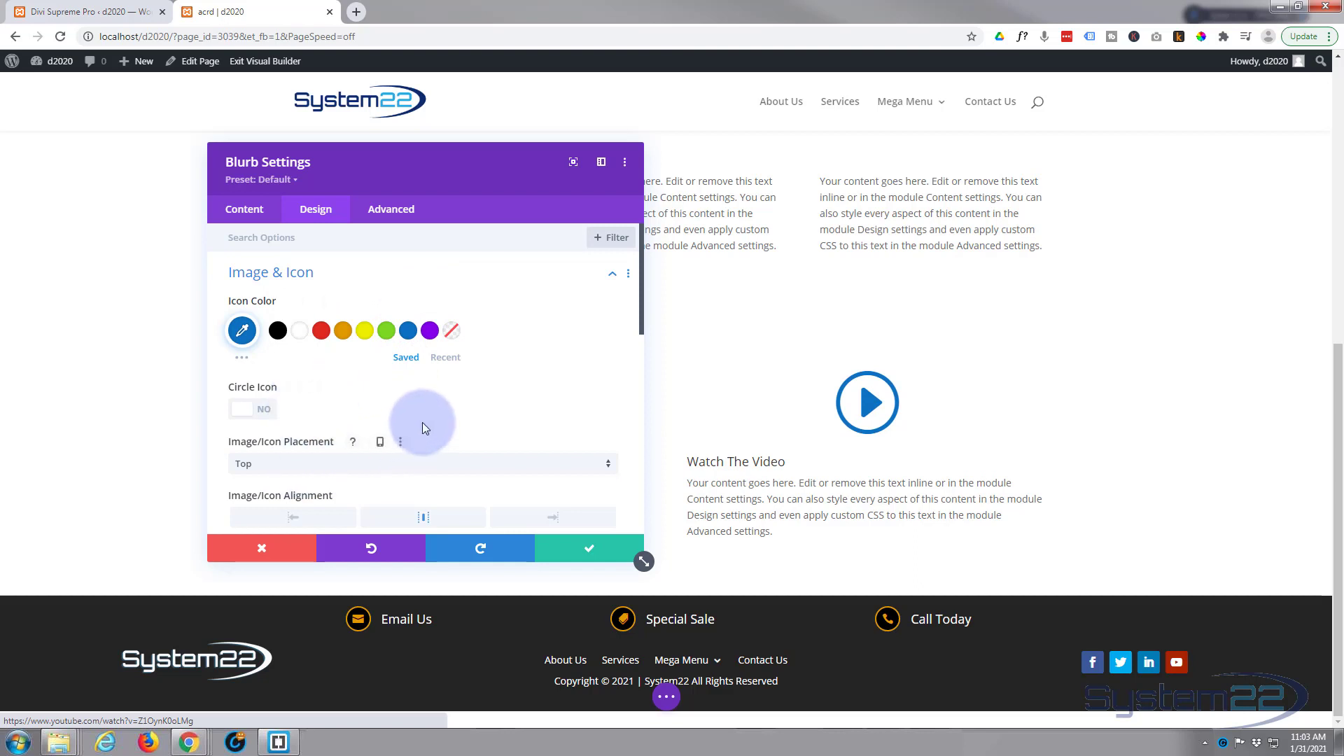
Step: Center the text alignment of the new blurb
{"action": "scroll", "coordinate": [468, 428], "scroll_direction": "down", "scroll_amount": 1}
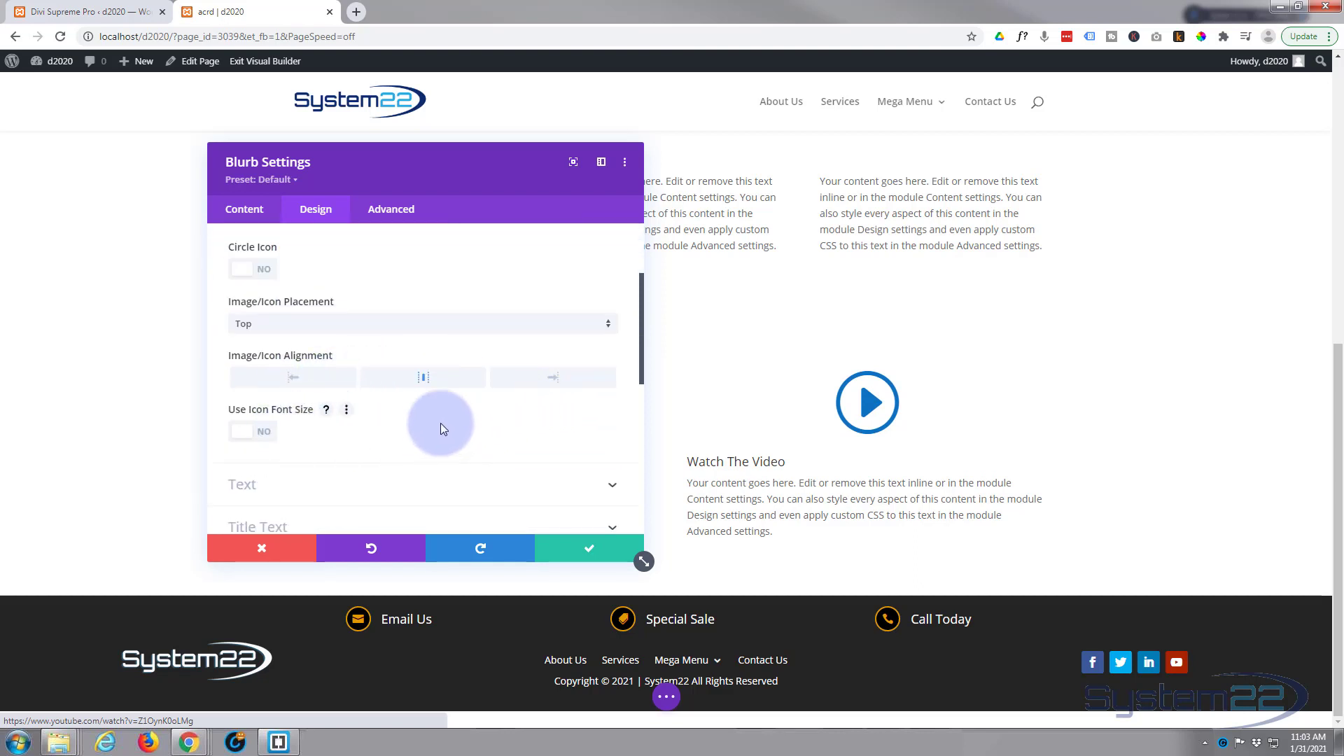
{"action": "scroll", "coordinate": [439, 427], "scroll_direction": "down", "scroll_amount": 3}
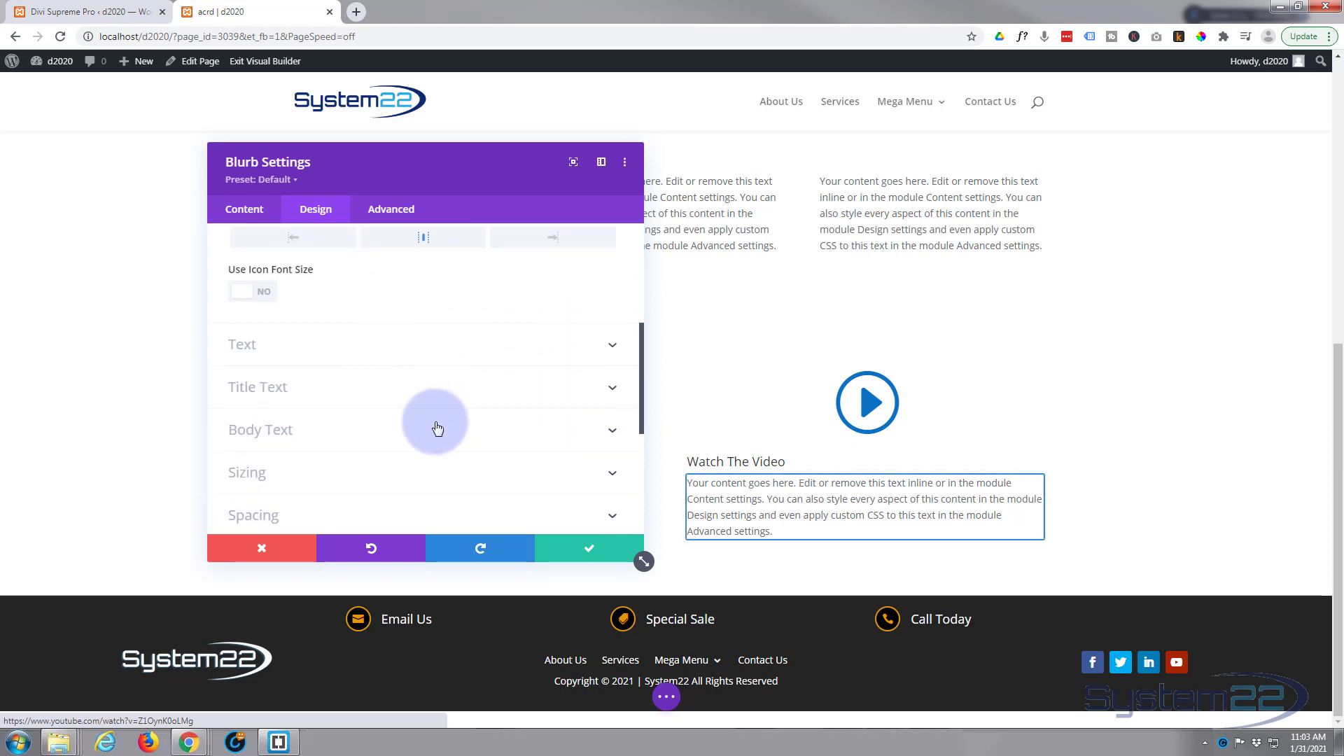
{"action": "left_click", "coordinate": [355, 354]}
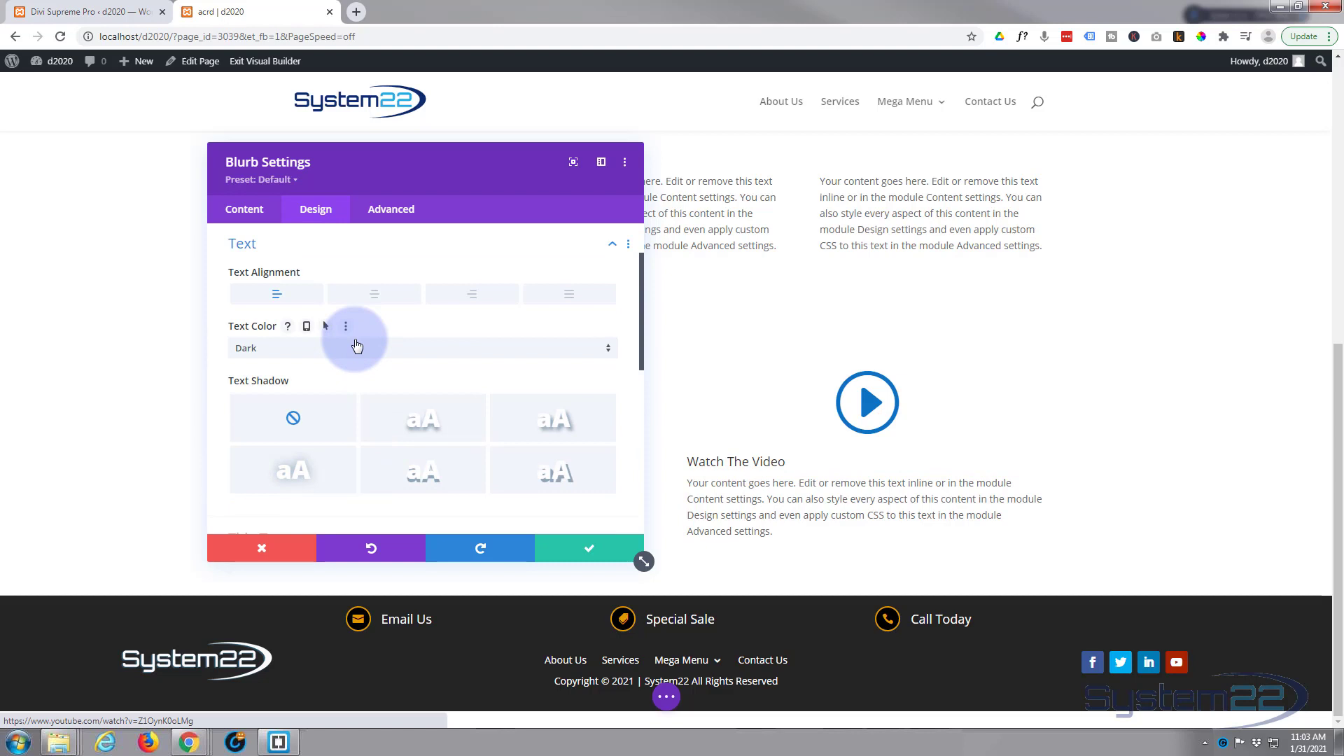
{"action": "left_click", "coordinate": [375, 293]}
{"action": "scroll", "coordinate": [382, 337], "scroll_direction": "down", "scroll_amount": 2}
{"action": "scroll", "coordinate": [385, 343], "scroll_direction": "down", "scroll_amount": 1}
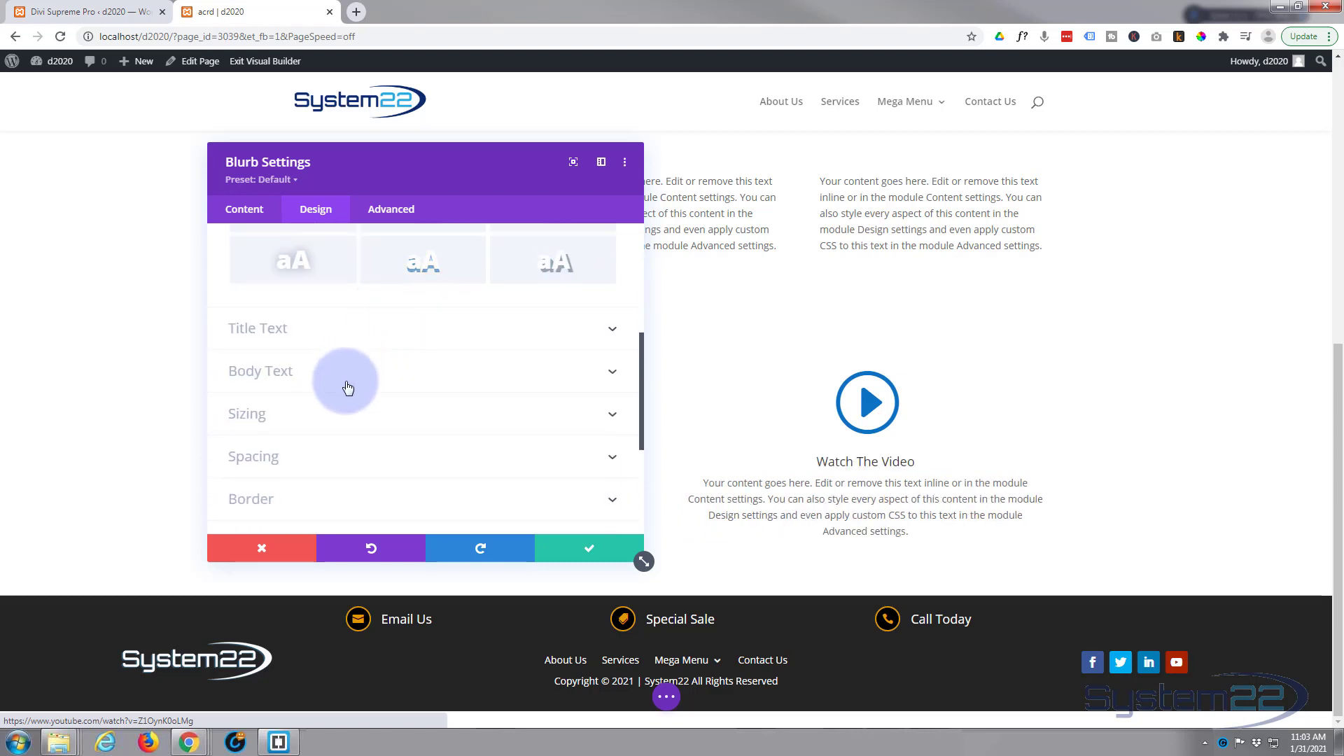
Step: Set the blurb's title text color to the saved blue #0c71c3
{"action": "left_click", "coordinate": [364, 333]}
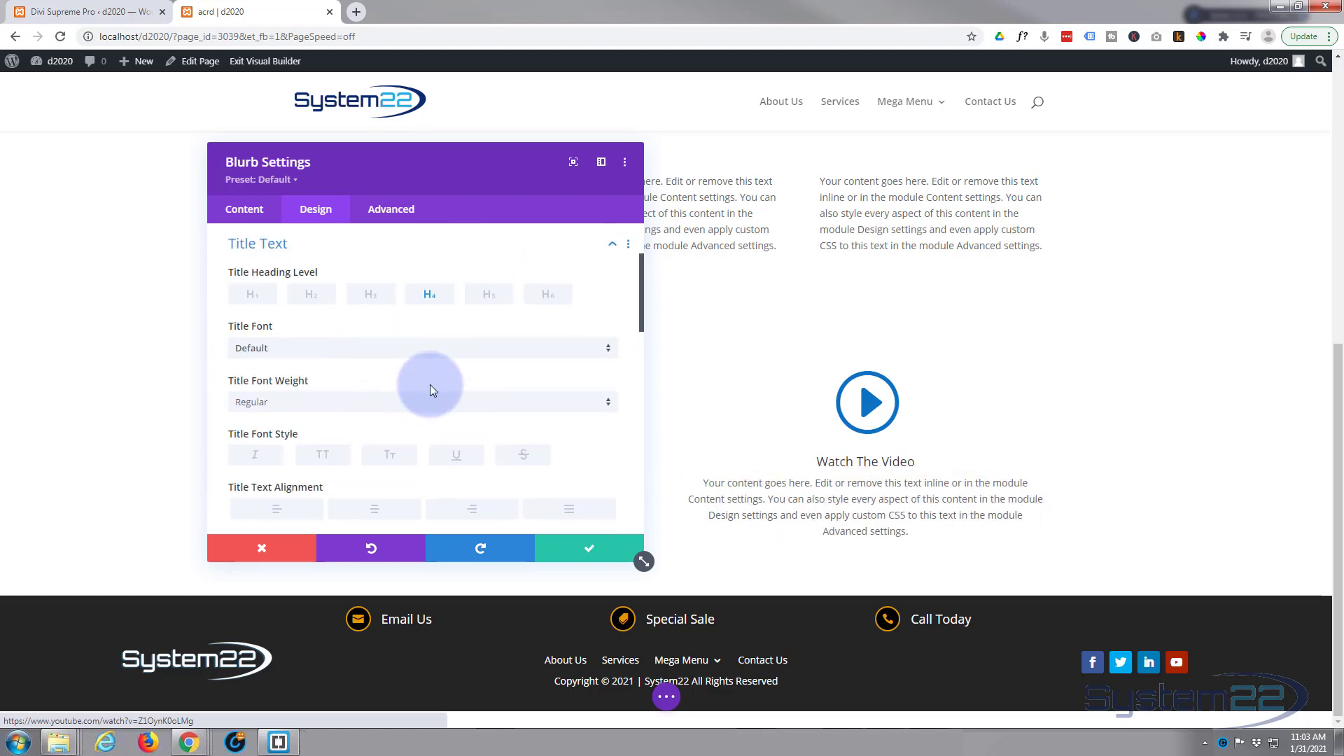
{"action": "scroll", "coordinate": [430, 387], "scroll_direction": "down", "scroll_amount": 2}
{"action": "left_click", "coordinate": [409, 432]}
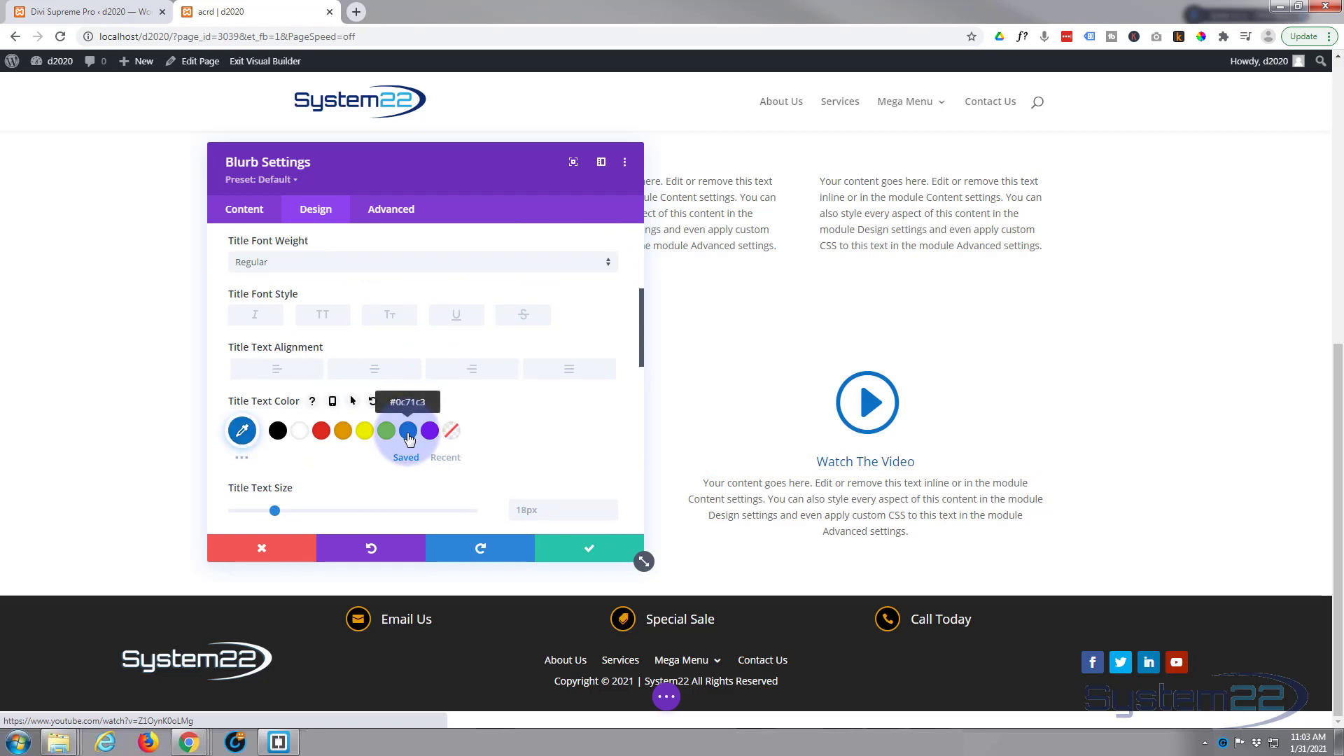
Step: Set the blurb's title font weight to Bold and save the module settings
{"action": "scroll", "coordinate": [407, 436], "scroll_direction": "down", "scroll_amount": 3}
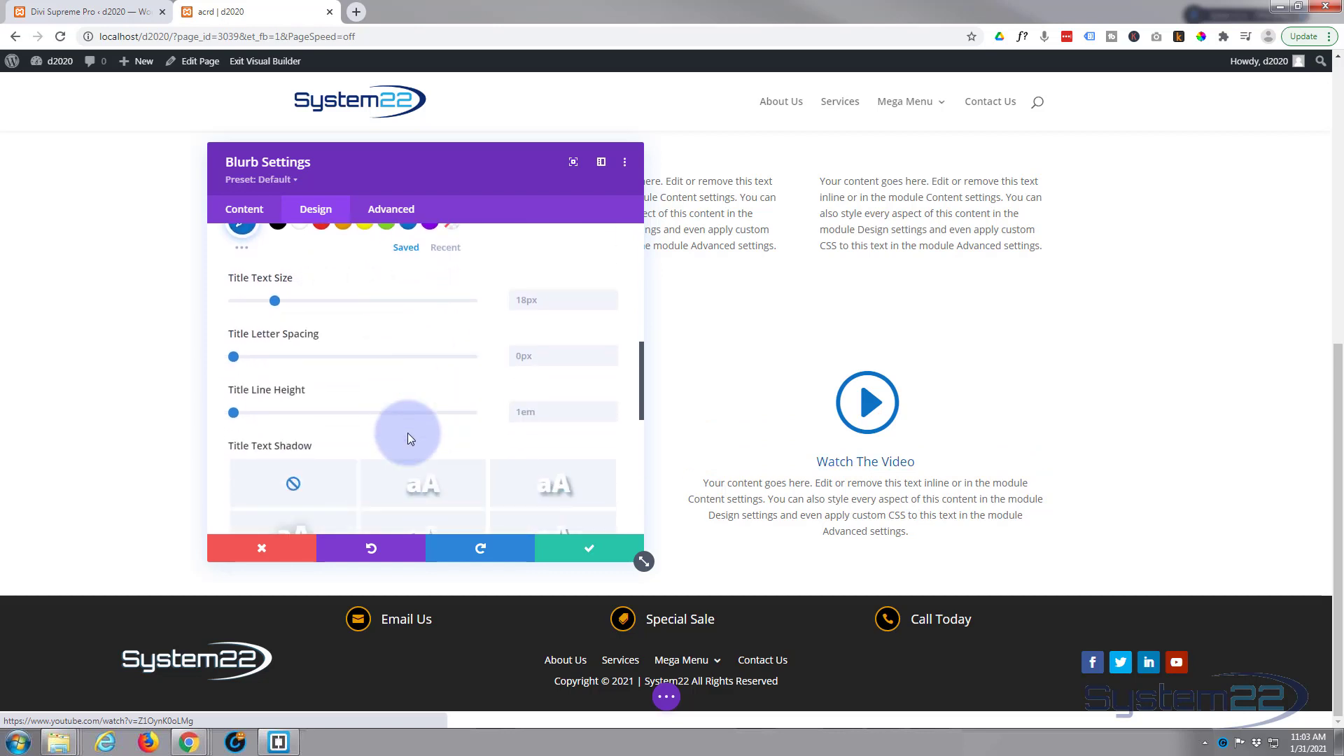
{"action": "scroll", "coordinate": [408, 435], "scroll_direction": "down", "scroll_amount": 2}
{"action": "scroll", "coordinate": [413, 430], "scroll_direction": "up", "scroll_amount": 3}
{"action": "scroll", "coordinate": [414, 429], "scroll_direction": "up", "scroll_amount": 3}
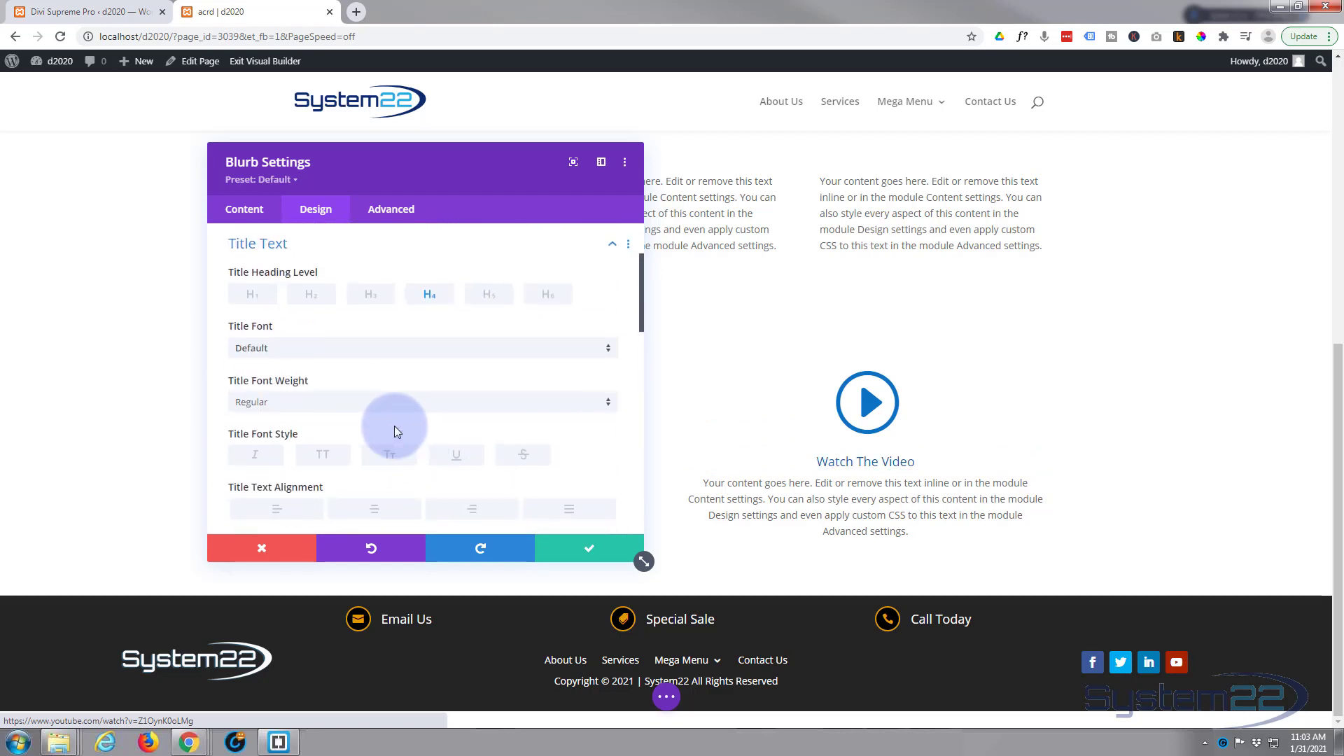
{"action": "left_click", "coordinate": [306, 408]}
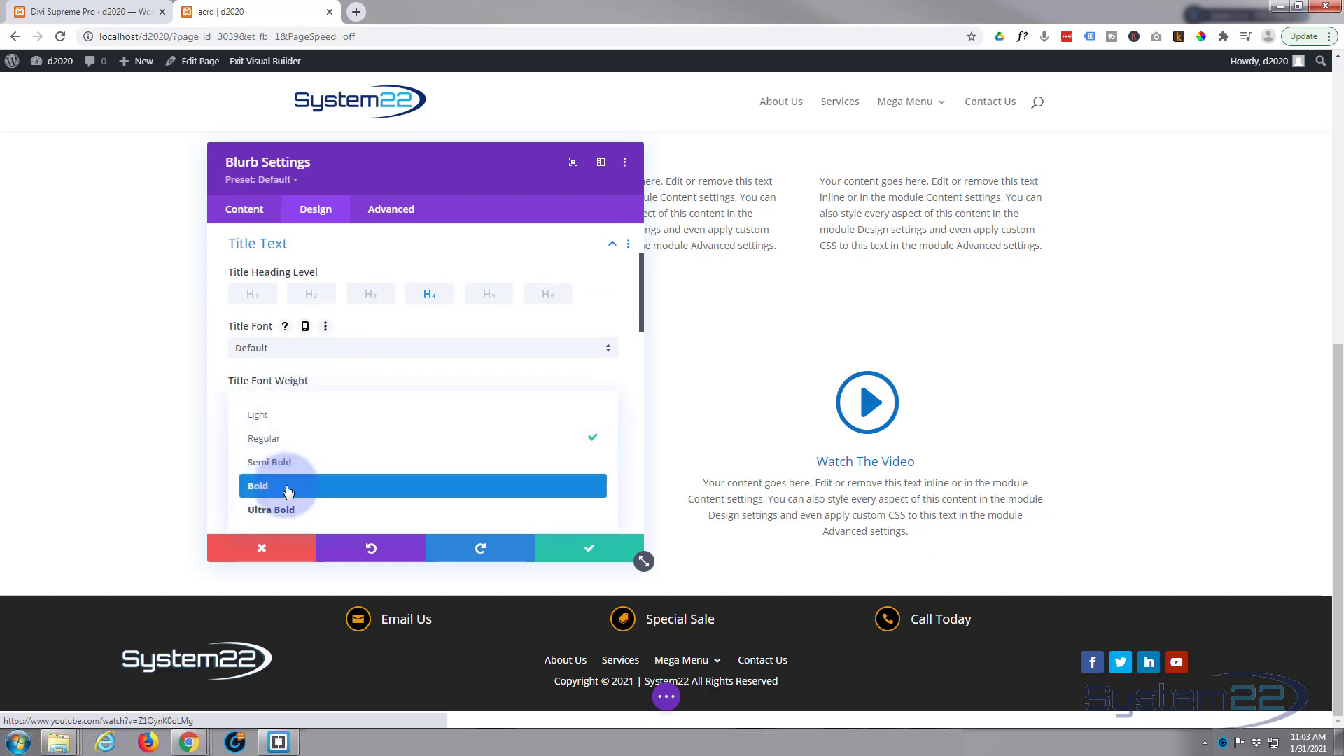
{"action": "left_click", "coordinate": [287, 488]}
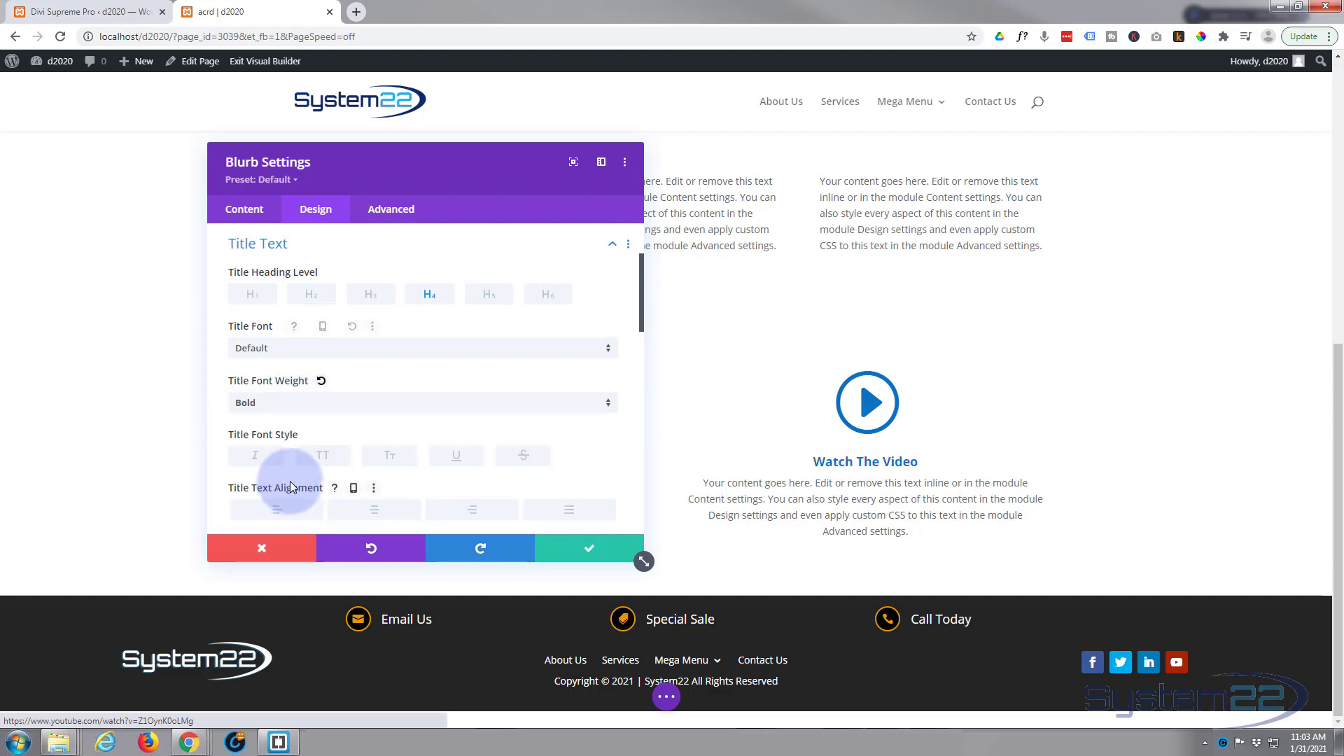
{"action": "left_click", "coordinate": [584, 550]}
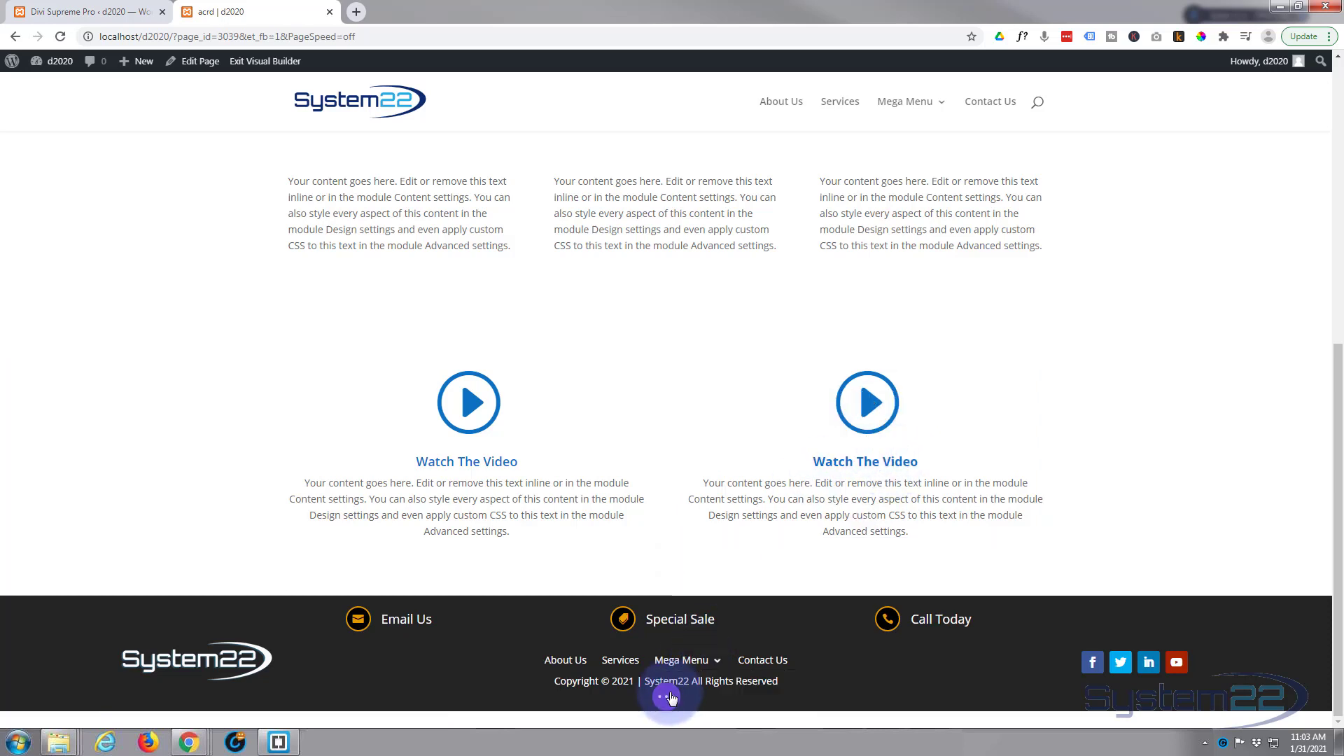
Step: Save the page and reload it in the Visual Builder, returning to the Watch The Video blurbs
{"action": "left_click", "coordinate": [669, 704]}
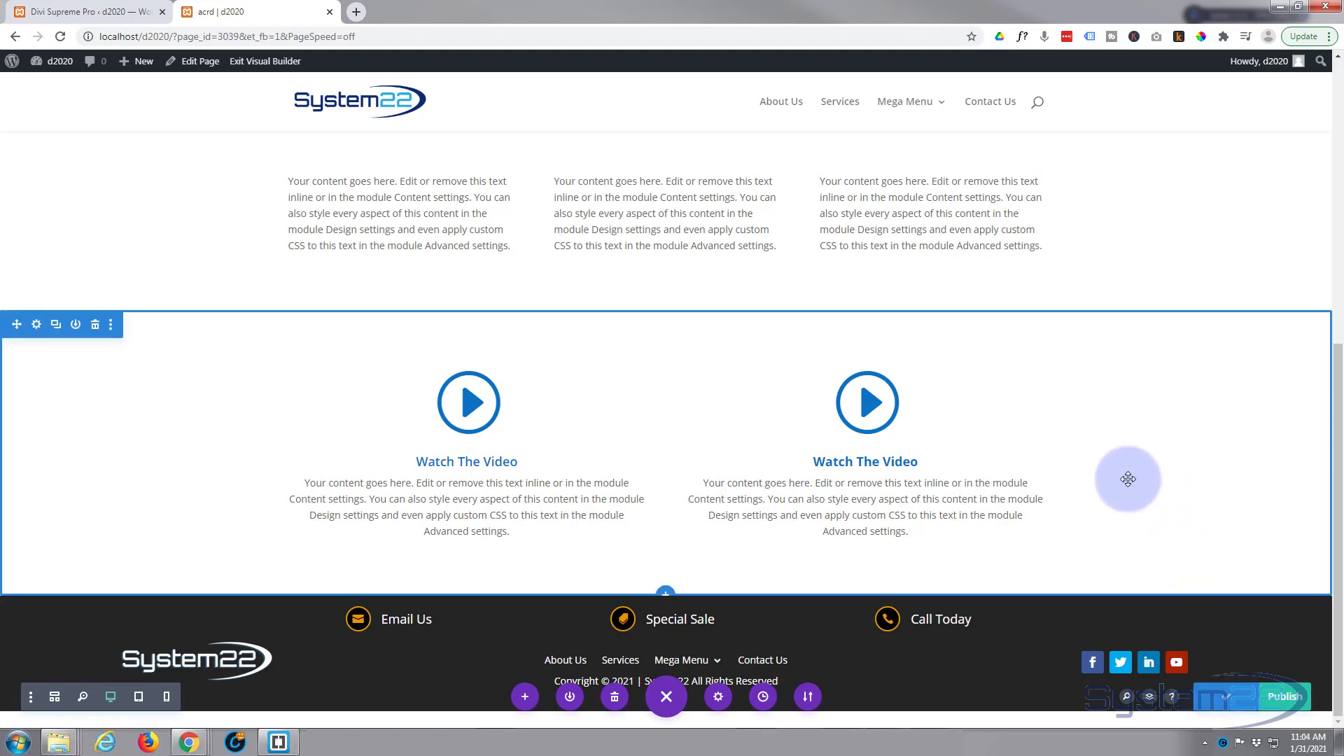
{"action": "left_click", "coordinate": [61, 37]}
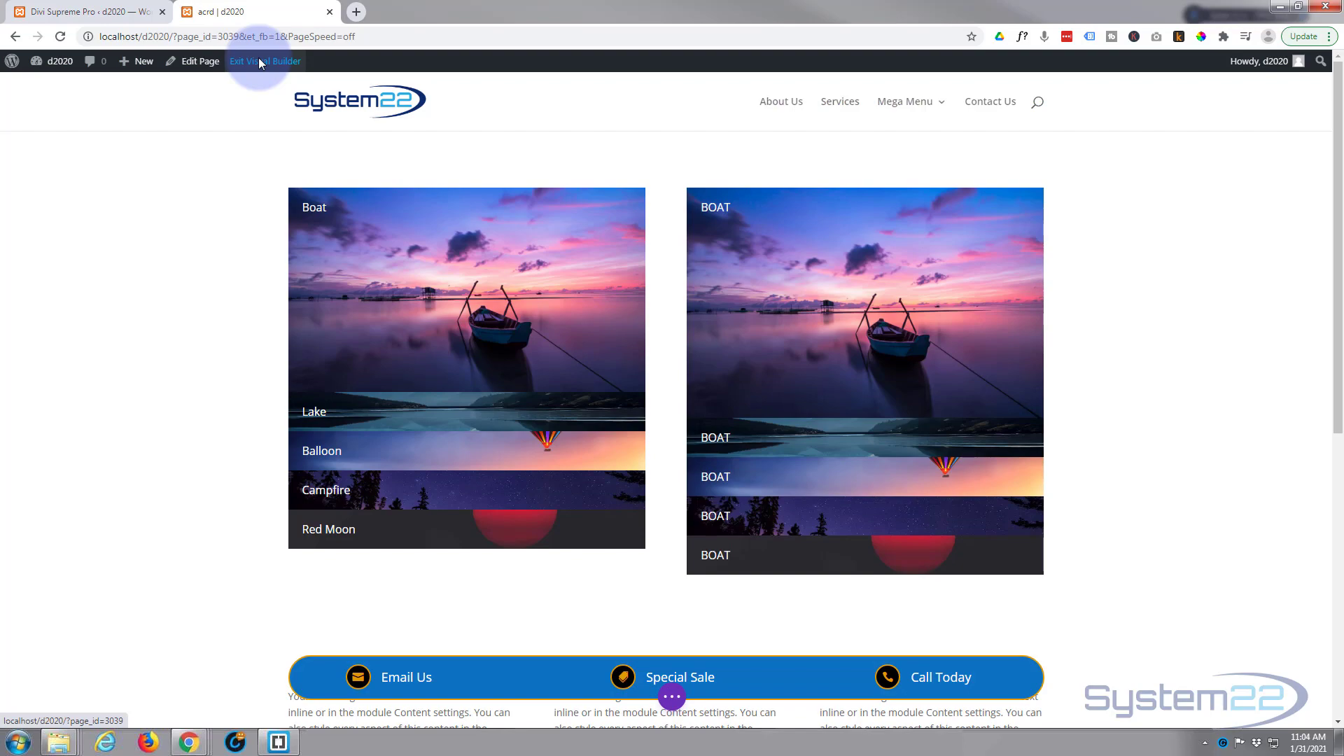
{"action": "scroll", "coordinate": [244, 257], "scroll_direction": "down", "scroll_amount": 3}
{"action": "scroll", "coordinate": [243, 257], "scroll_direction": "down", "scroll_amount": 4}
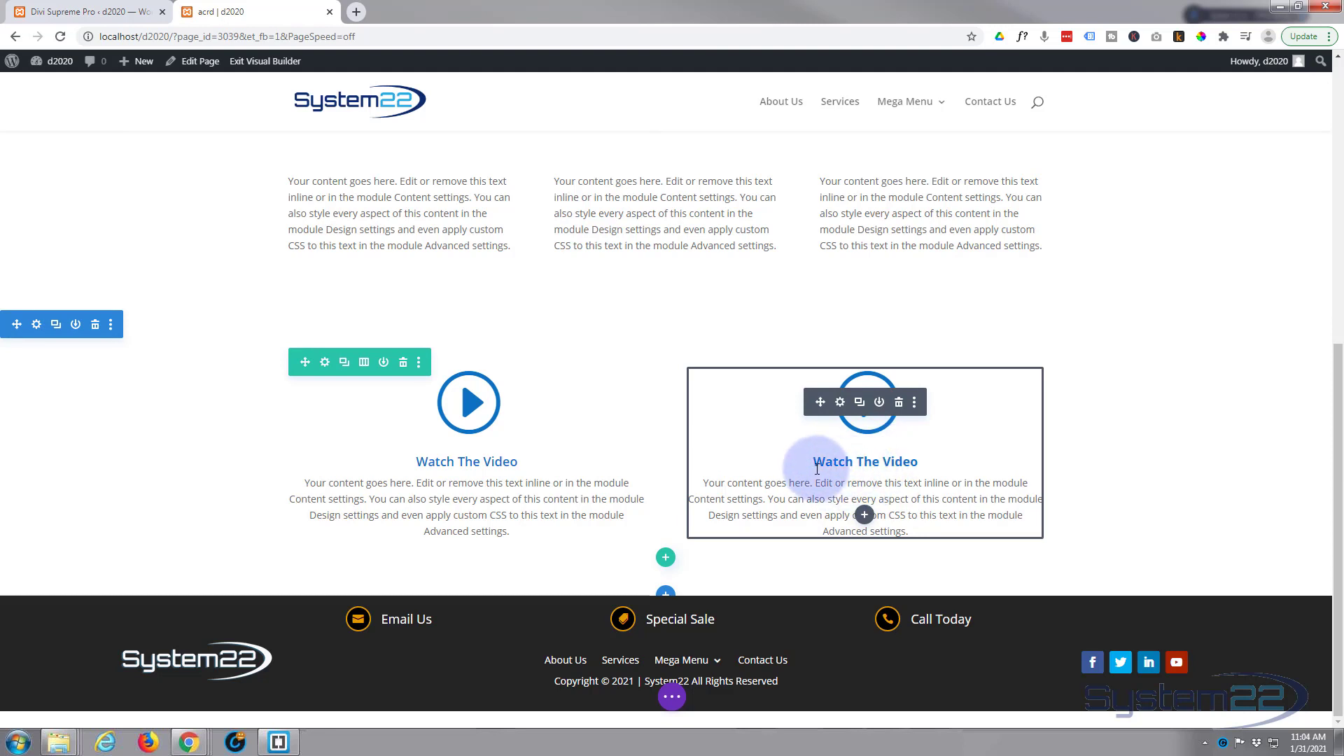
Step: Check that Enable Divi Popup is on in the Divi Supreme Pro settings, and turn on Use Popup in the new blurb's visibility options
{"action": "left_click", "coordinate": [841, 404]}
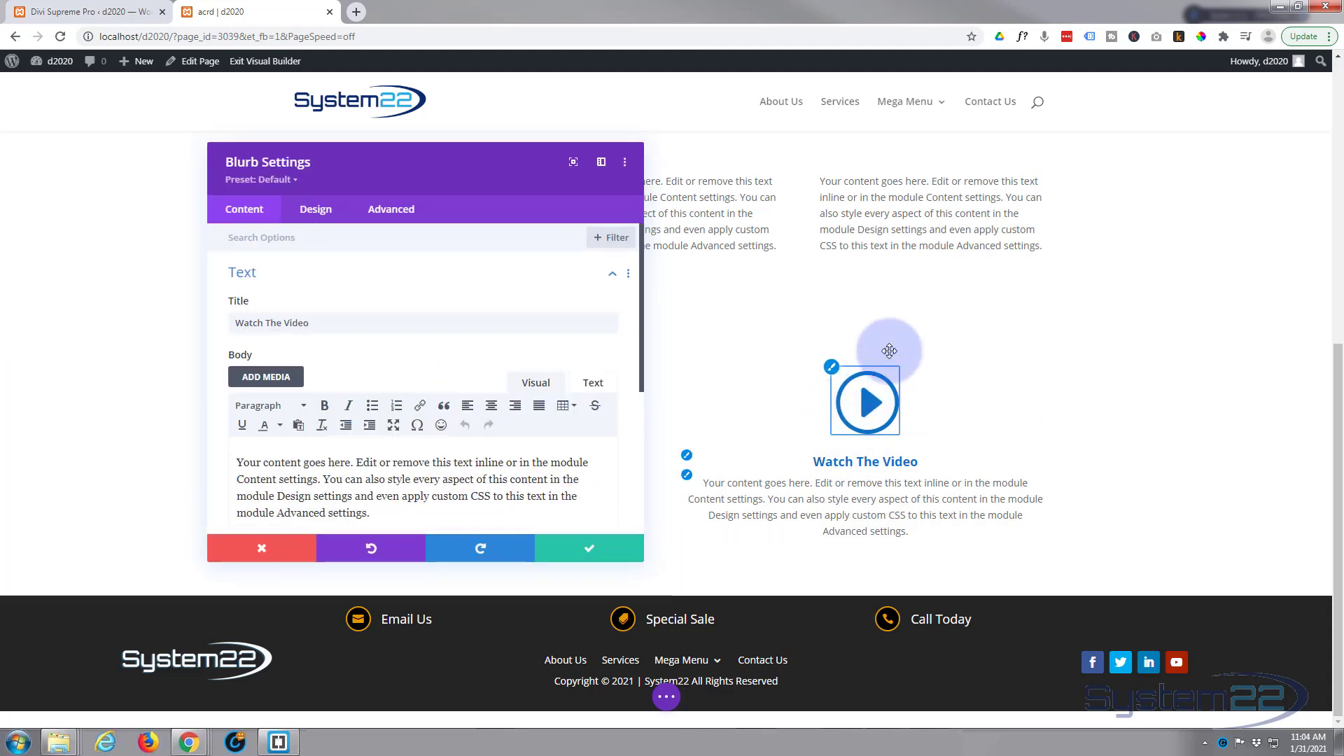
{"action": "left_click", "coordinate": [391, 212]}
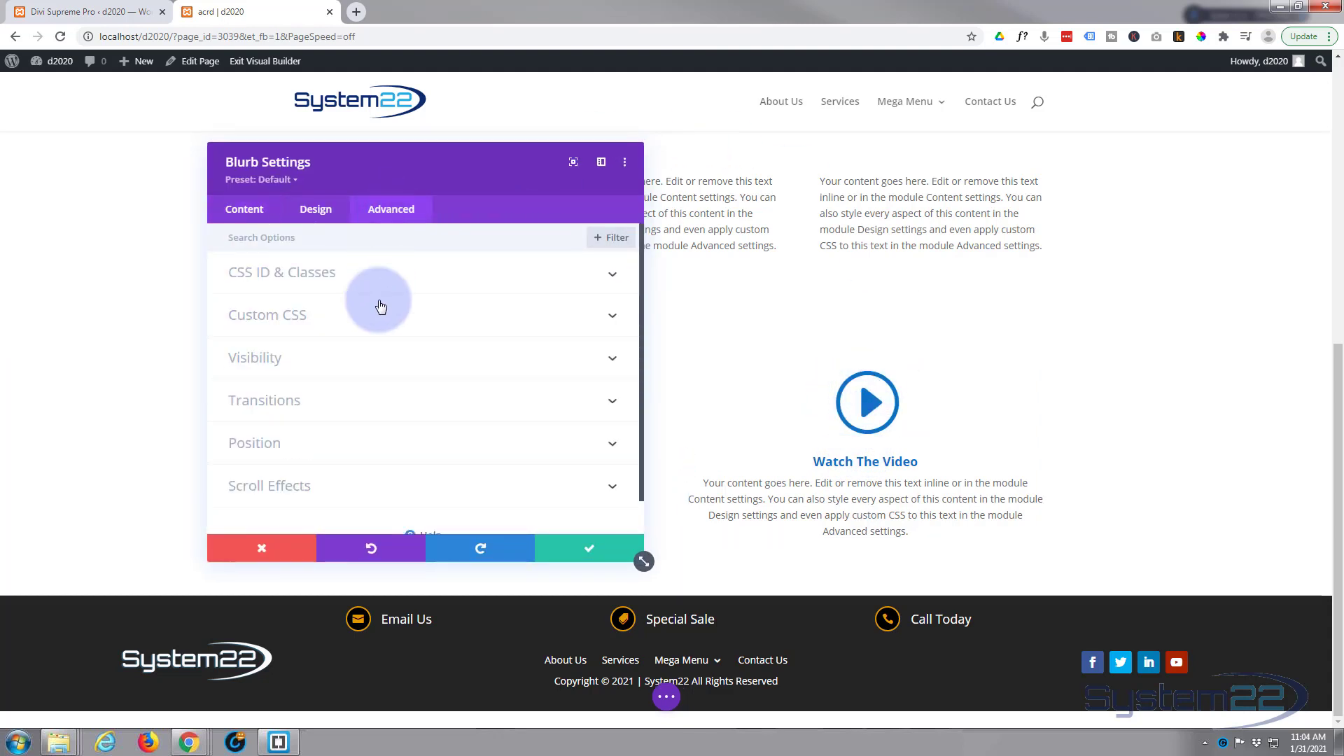
{"action": "left_click", "coordinate": [374, 371]}
{"action": "scroll", "coordinate": [410, 303], "scroll_direction": "down", "scroll_amount": 4}
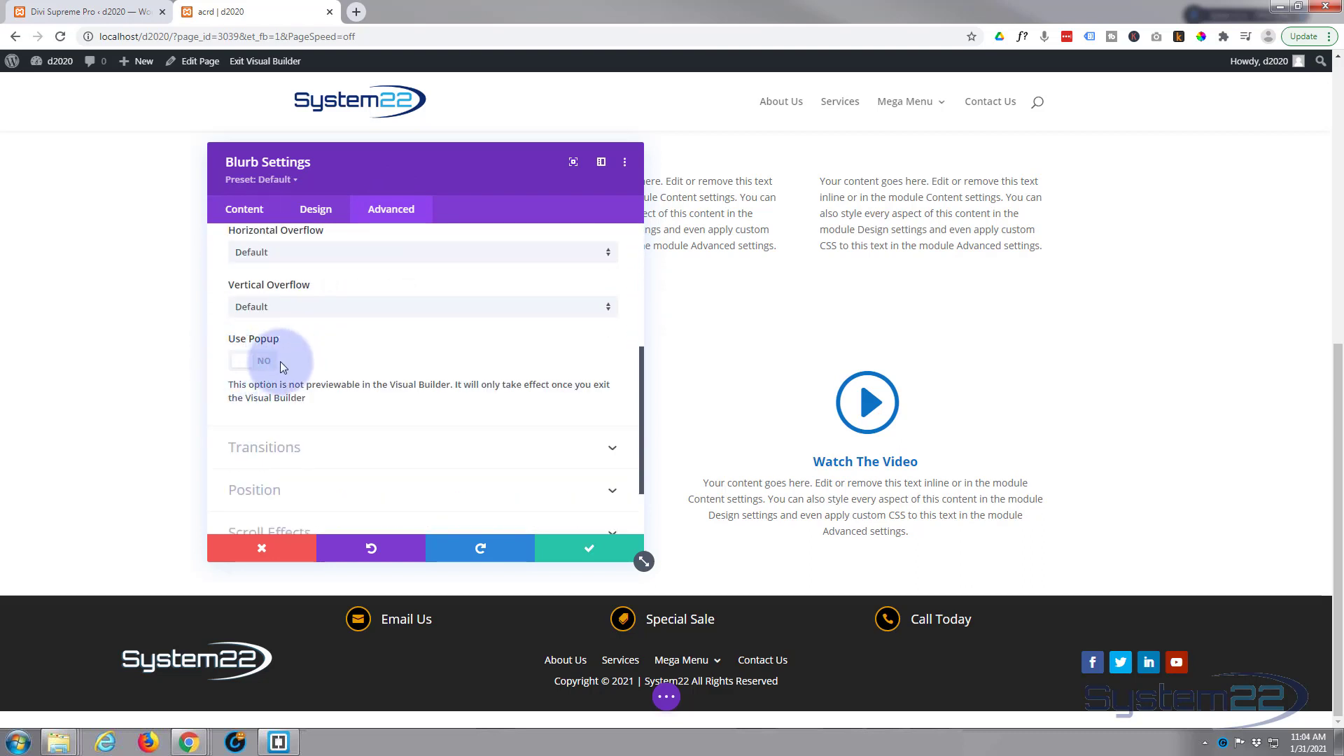
{"action": "left_click", "coordinate": [98, 12]}
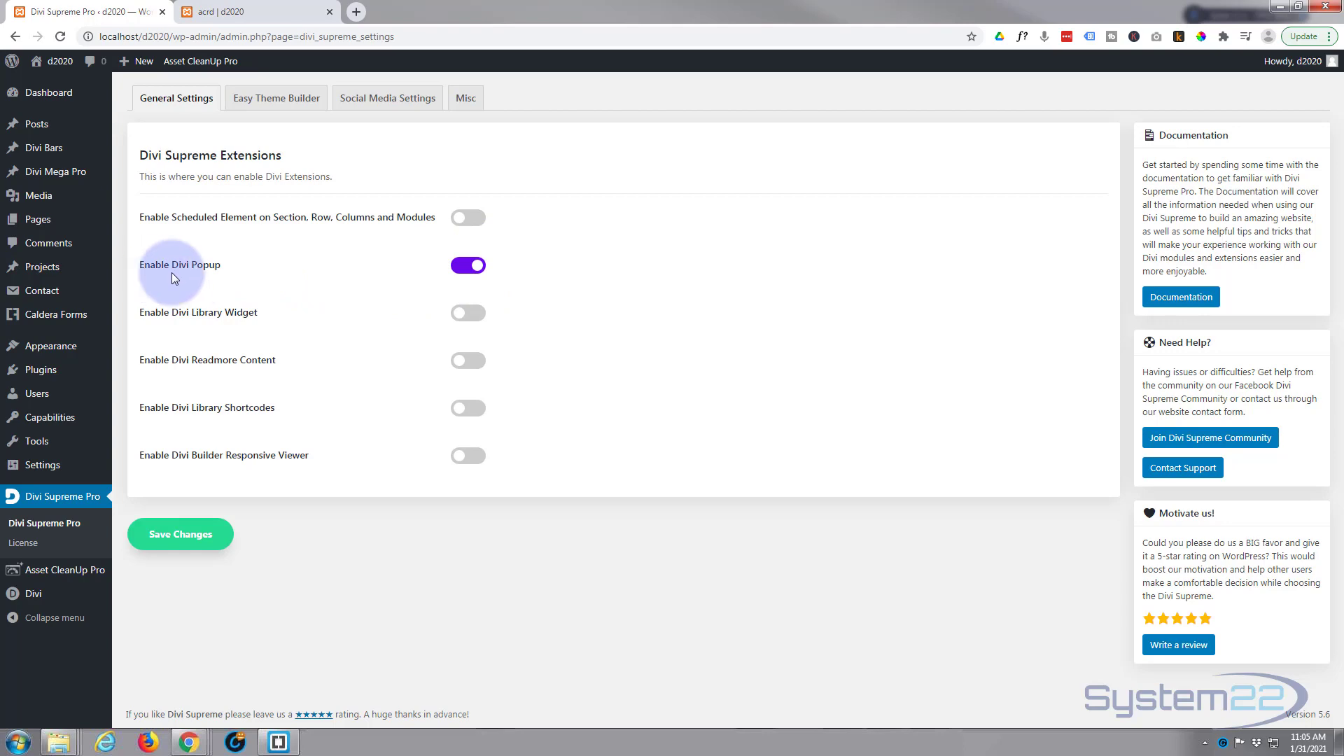
{"action": "left_click", "coordinate": [254, 11]}
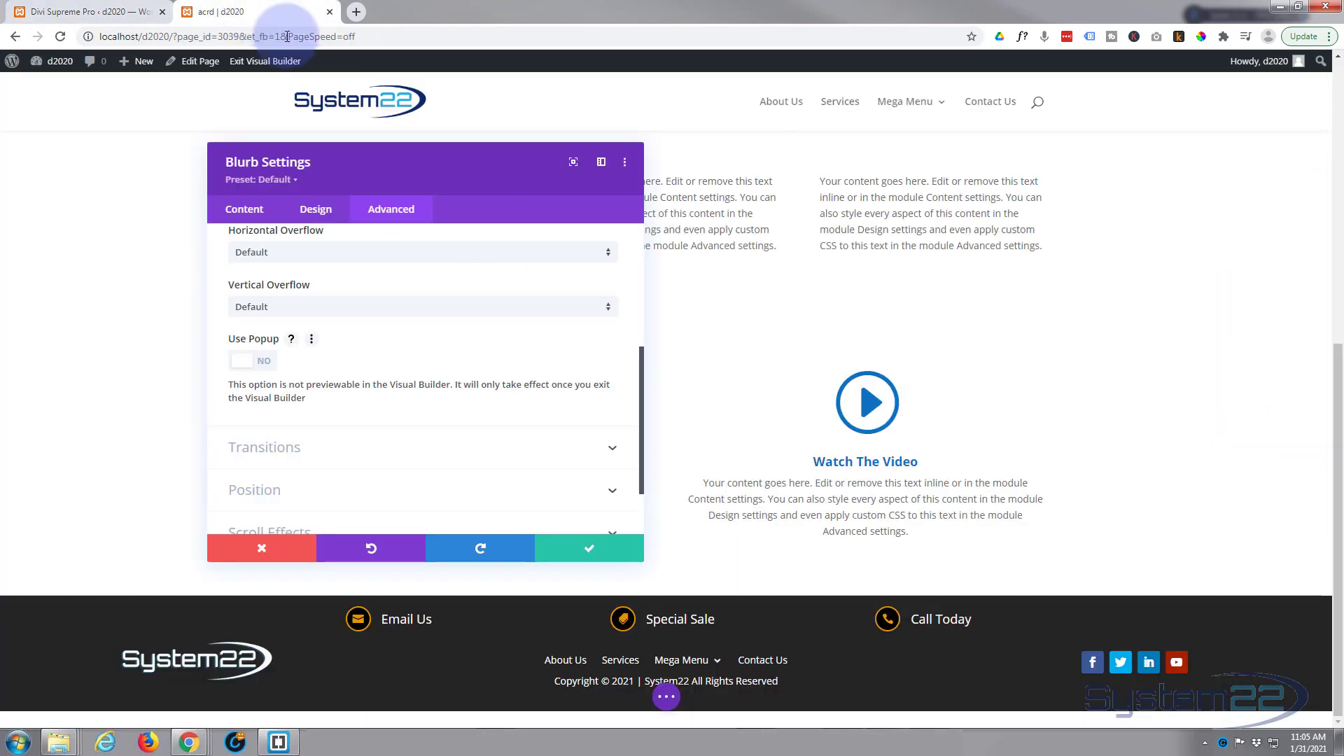
{"action": "left_click", "coordinate": [263, 361]}
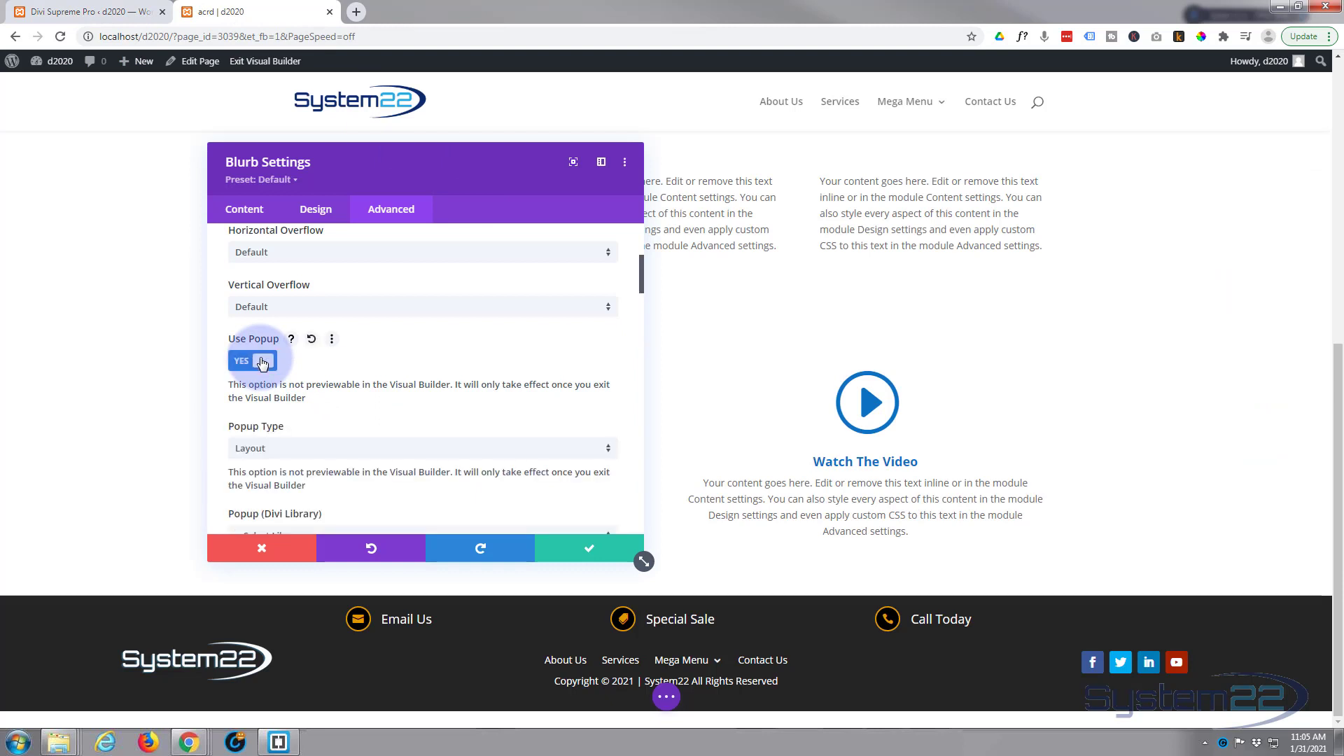
Step: Keep the blurb's popup type as Layout and choose YTVid as its Divi Library popup
{"action": "scroll", "coordinate": [292, 332], "scroll_direction": "down", "scroll_amount": 2}
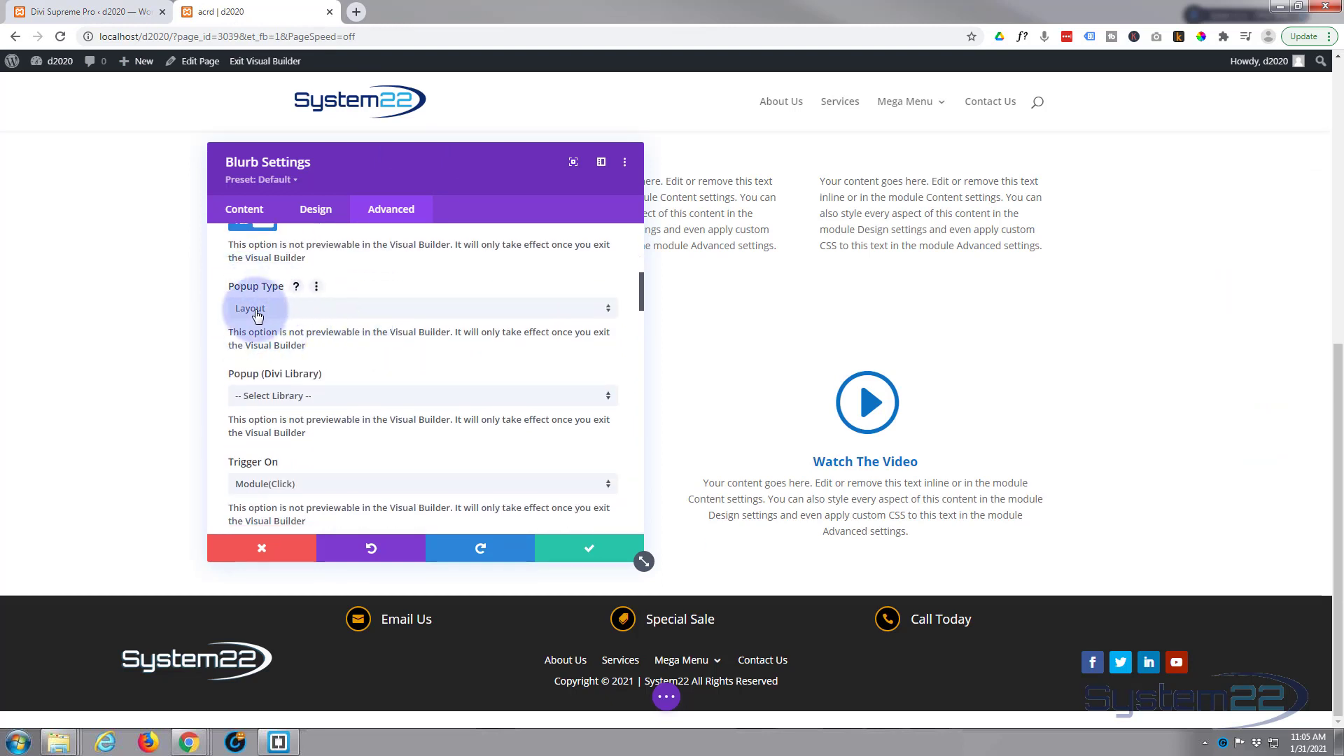
{"action": "left_click", "coordinate": [342, 315]}
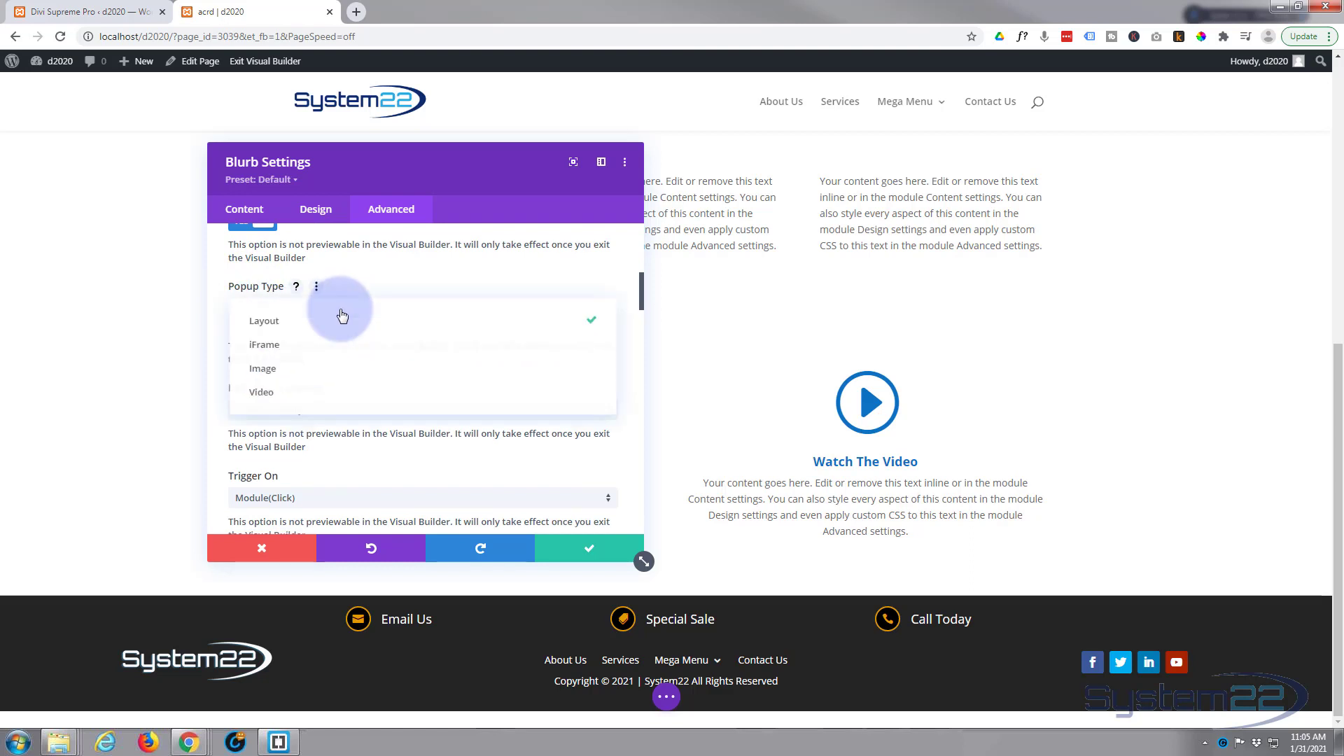
{"action": "left_click", "coordinate": [382, 279]}
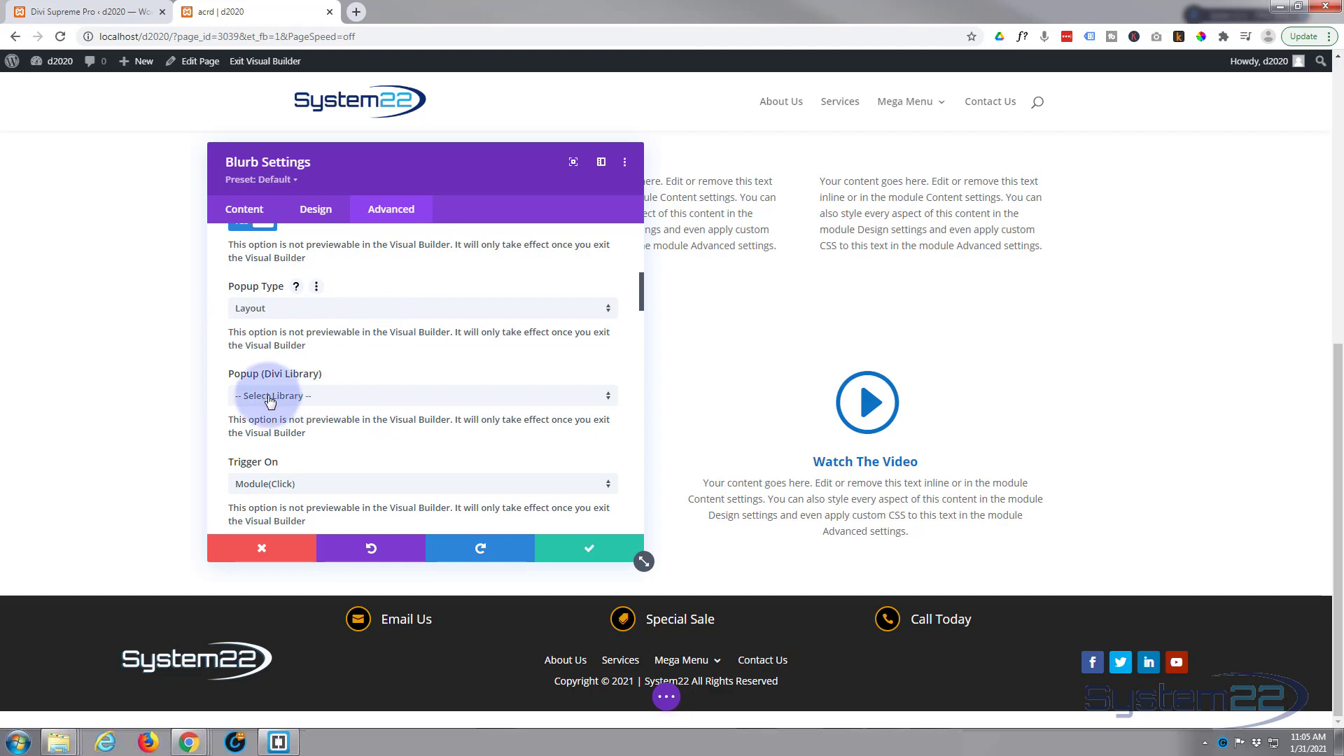
{"action": "left_click", "coordinate": [368, 396]}
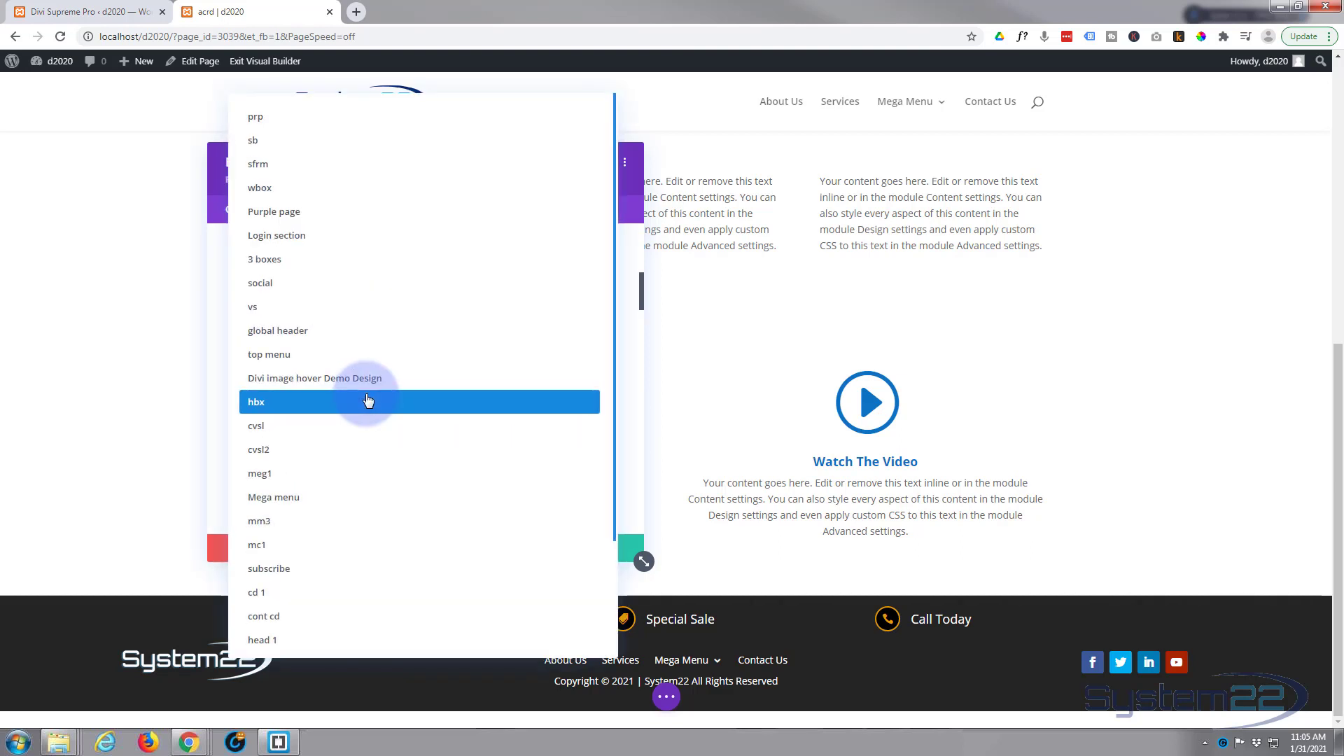
{"action": "scroll", "coordinate": [369, 400], "scroll_direction": "down", "scroll_amount": 2}
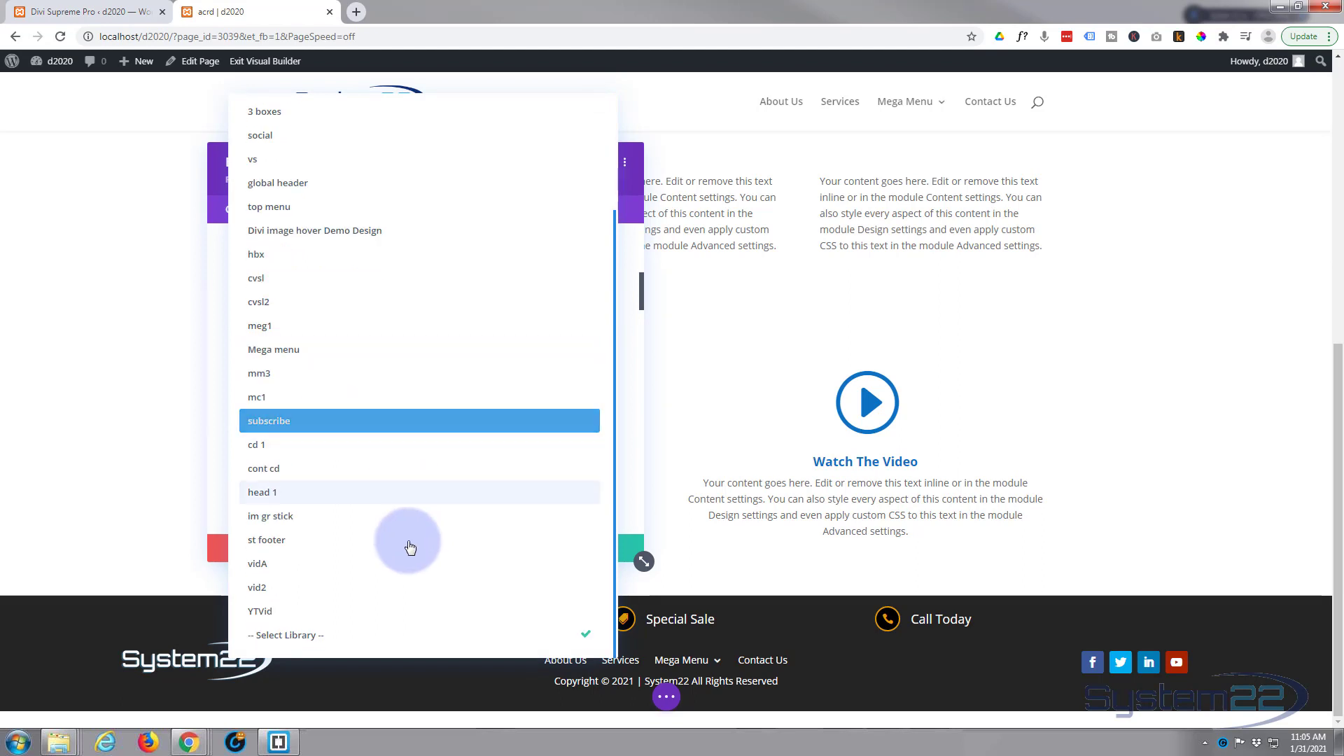
{"action": "left_click", "coordinate": [275, 613]}
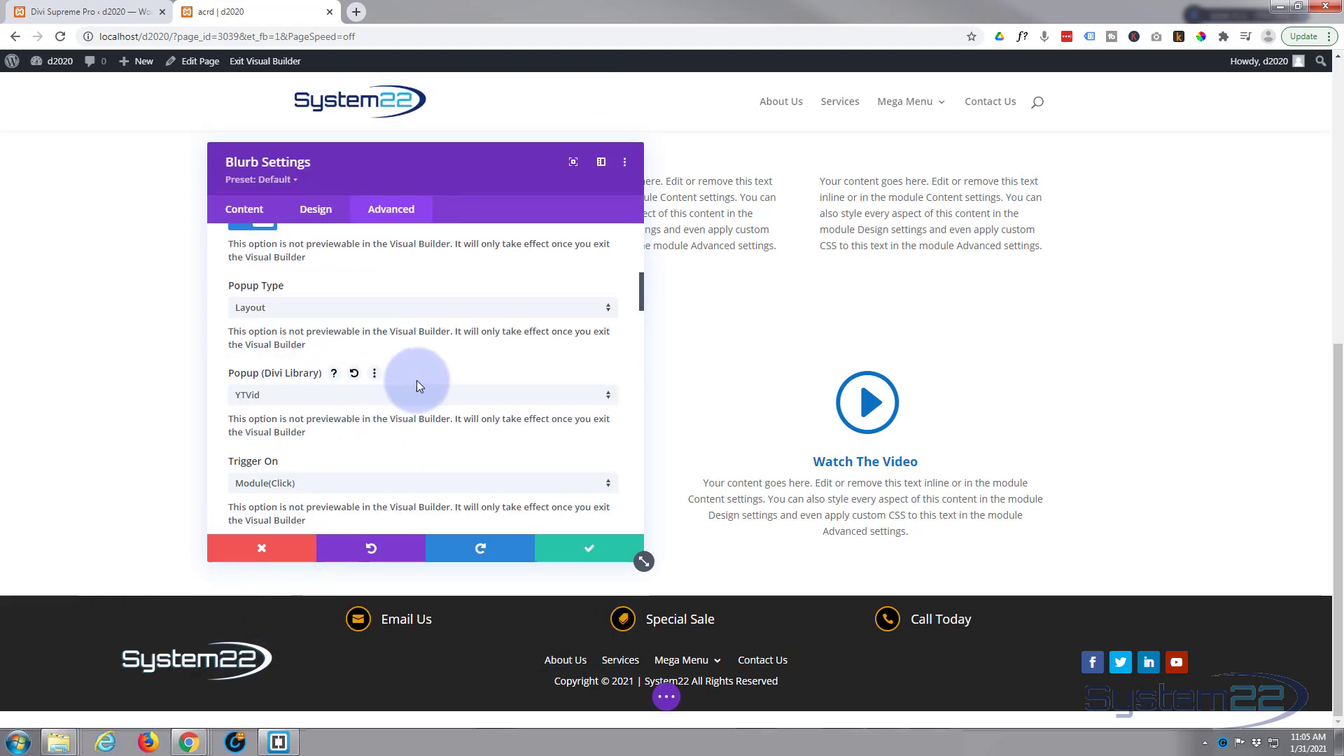
{"action": "scroll", "coordinate": [417, 380], "scroll_direction": "down", "scroll_amount": 2}
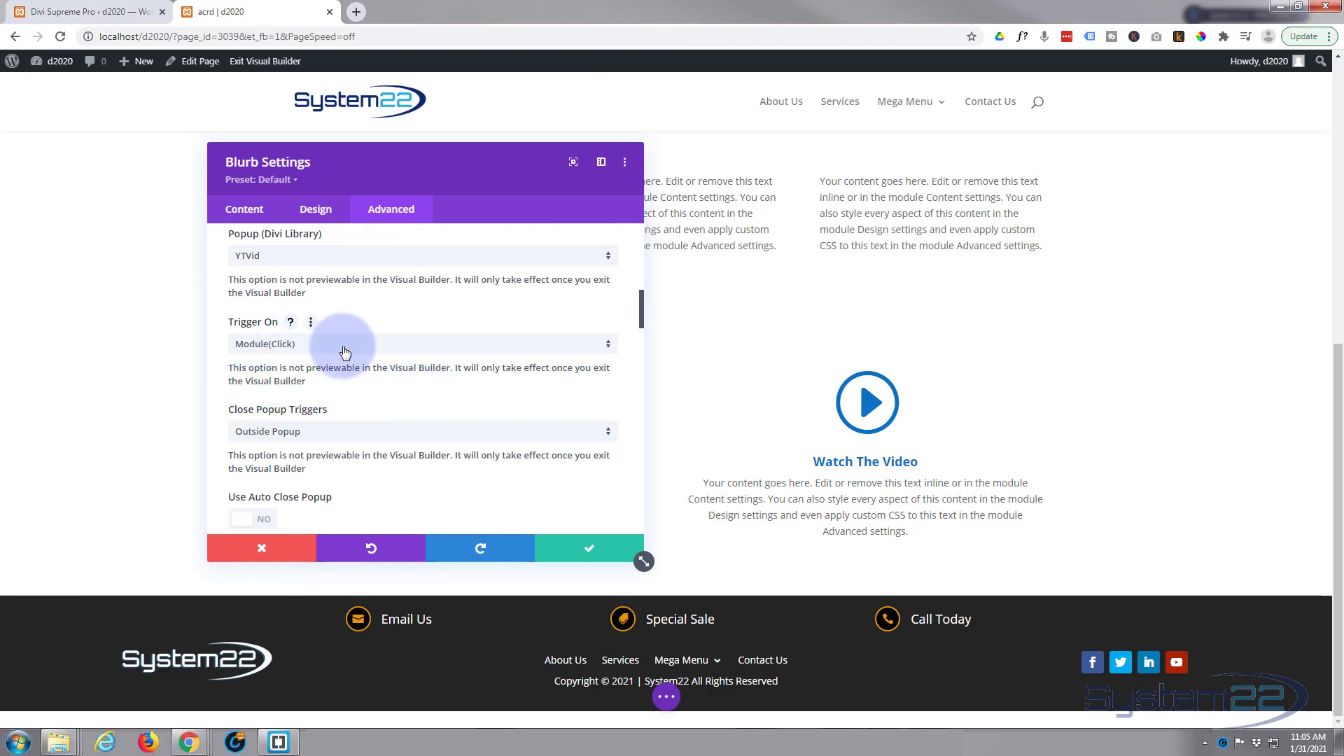
Step: Keep the popup's Trigger On as Module(Click) and set its entrance animation to Fade In Left Big
{"action": "left_click", "coordinate": [371, 349]}
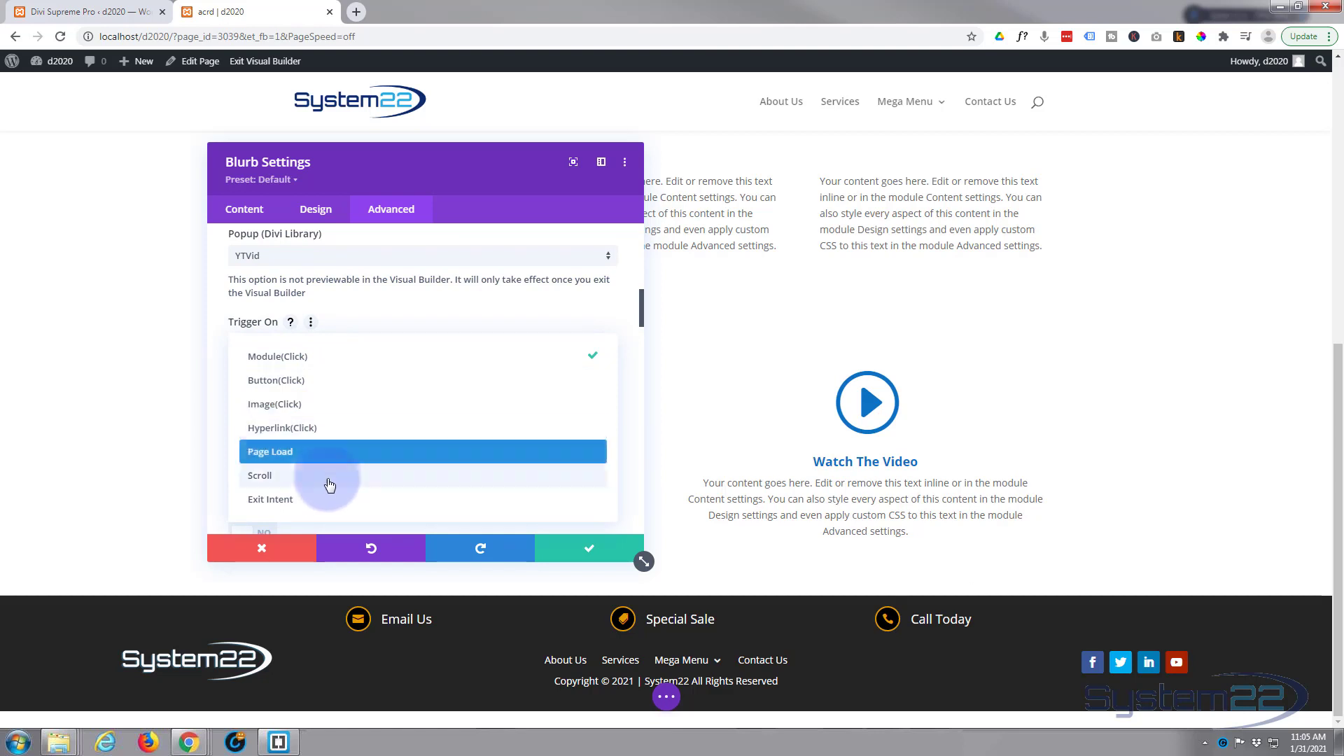
{"action": "left_click", "coordinate": [397, 308]}
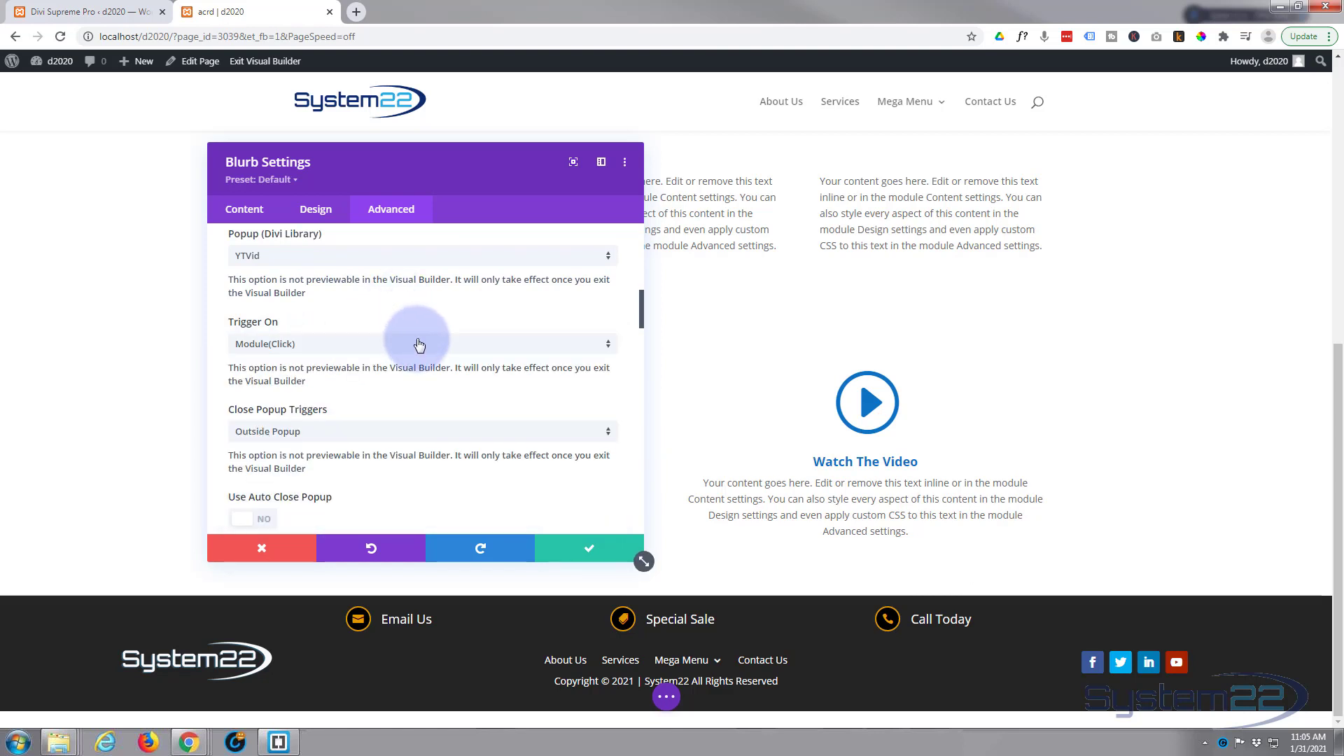
{"action": "scroll", "coordinate": [371, 348], "scroll_direction": "down", "scroll_amount": 1}
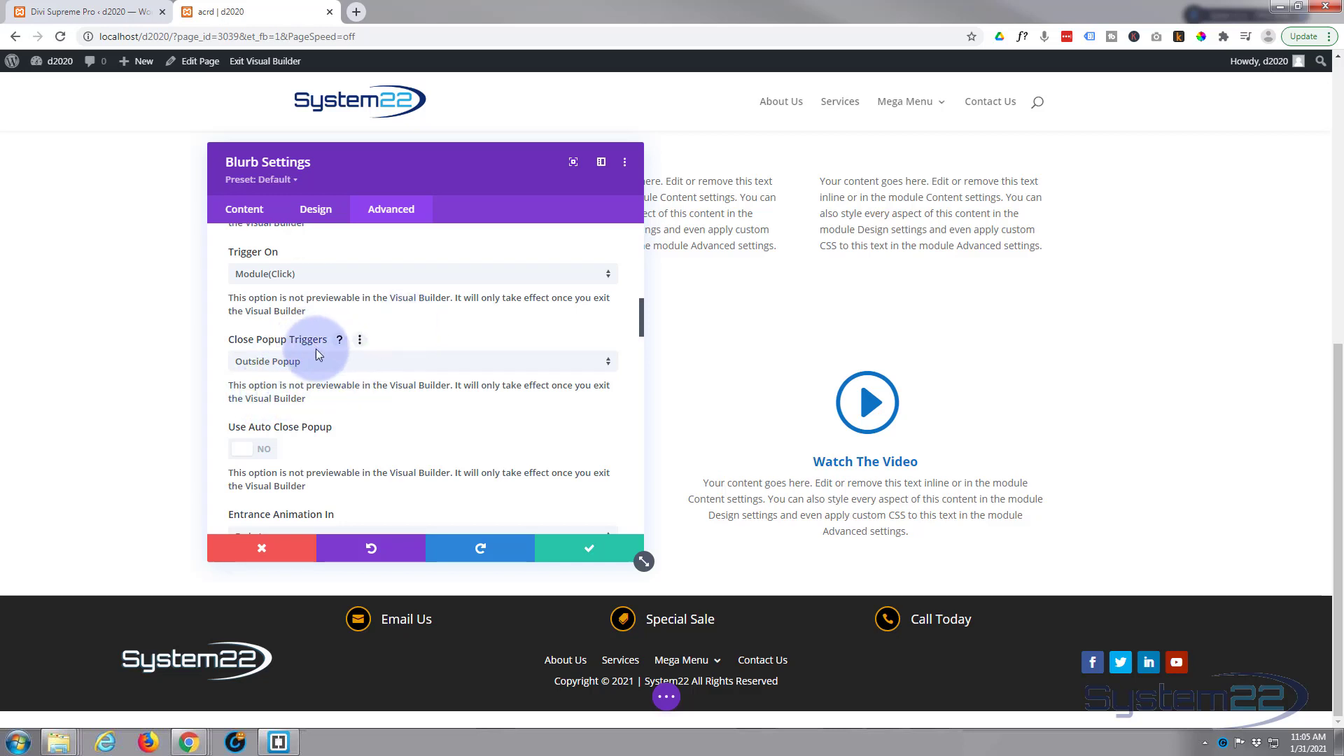
{"action": "scroll", "coordinate": [442, 329], "scroll_direction": "down", "scroll_amount": 2}
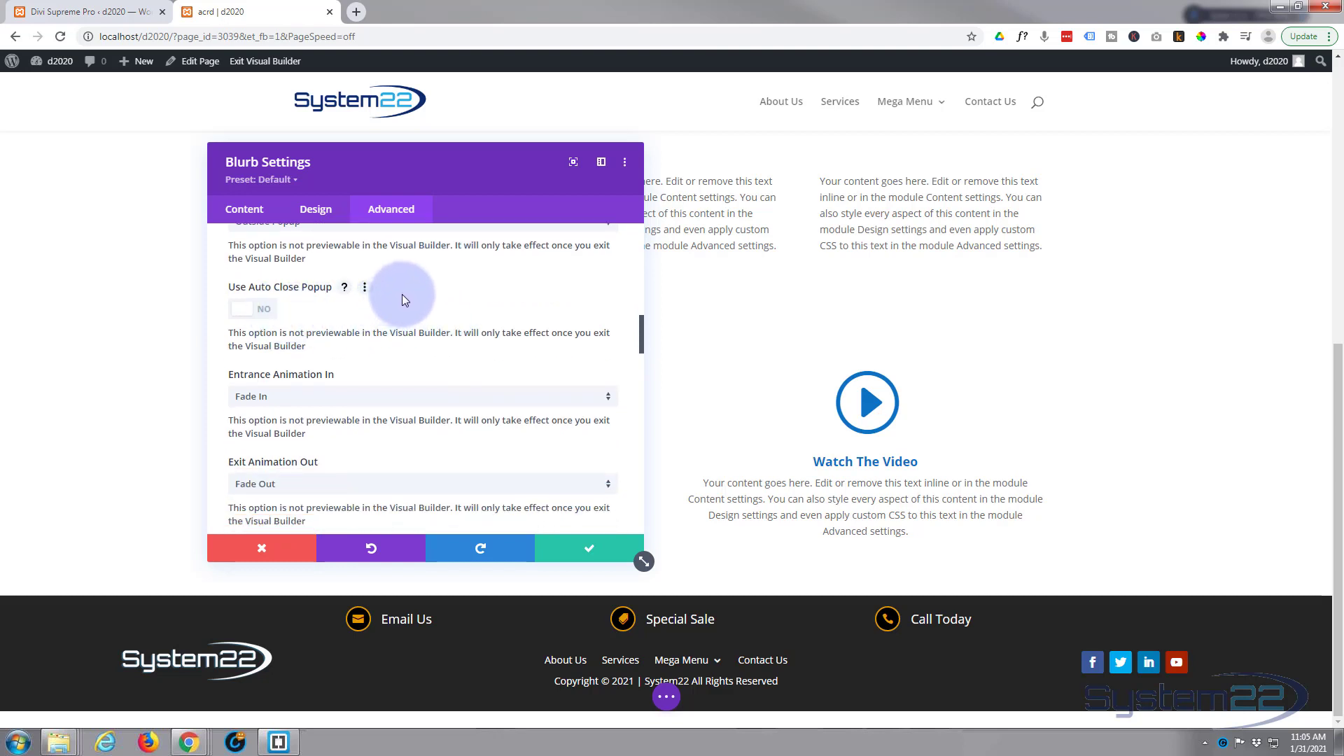
{"action": "scroll", "coordinate": [403, 299], "scroll_direction": "down", "scroll_amount": 1}
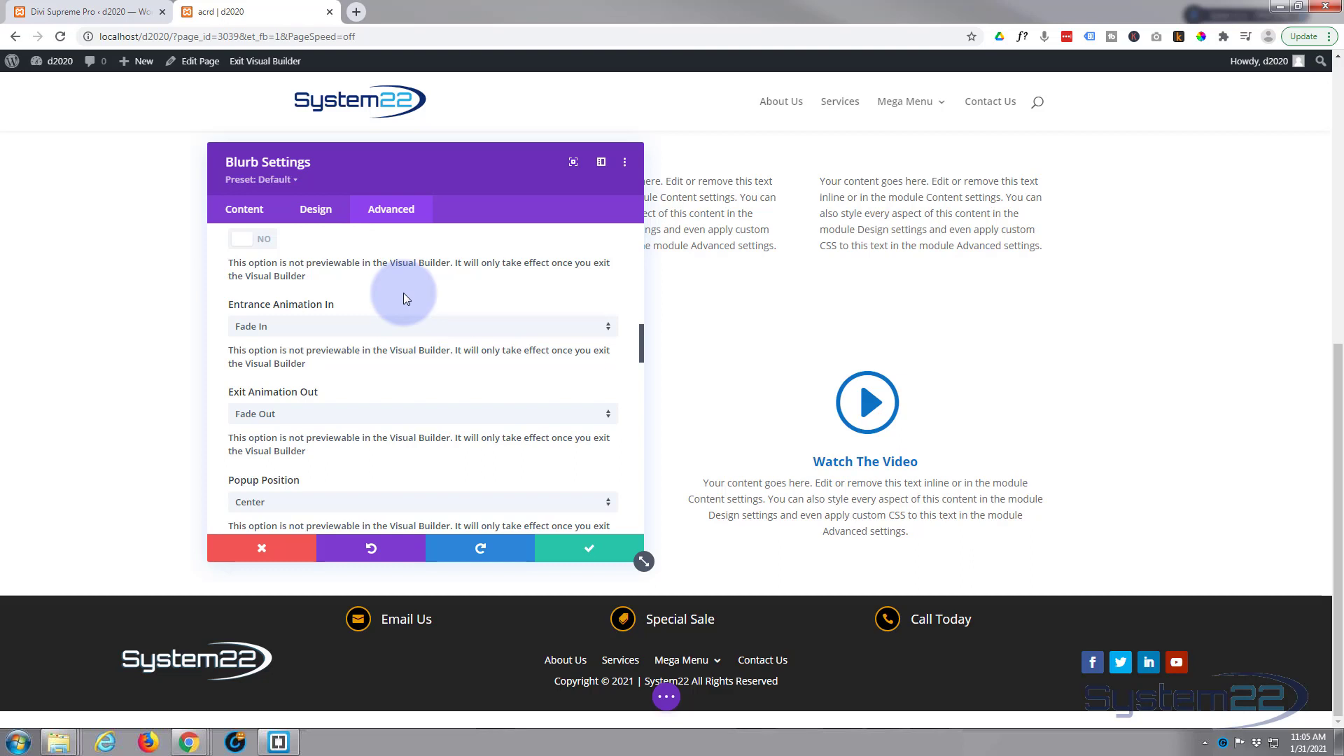
{"action": "left_click", "coordinate": [350, 327]}
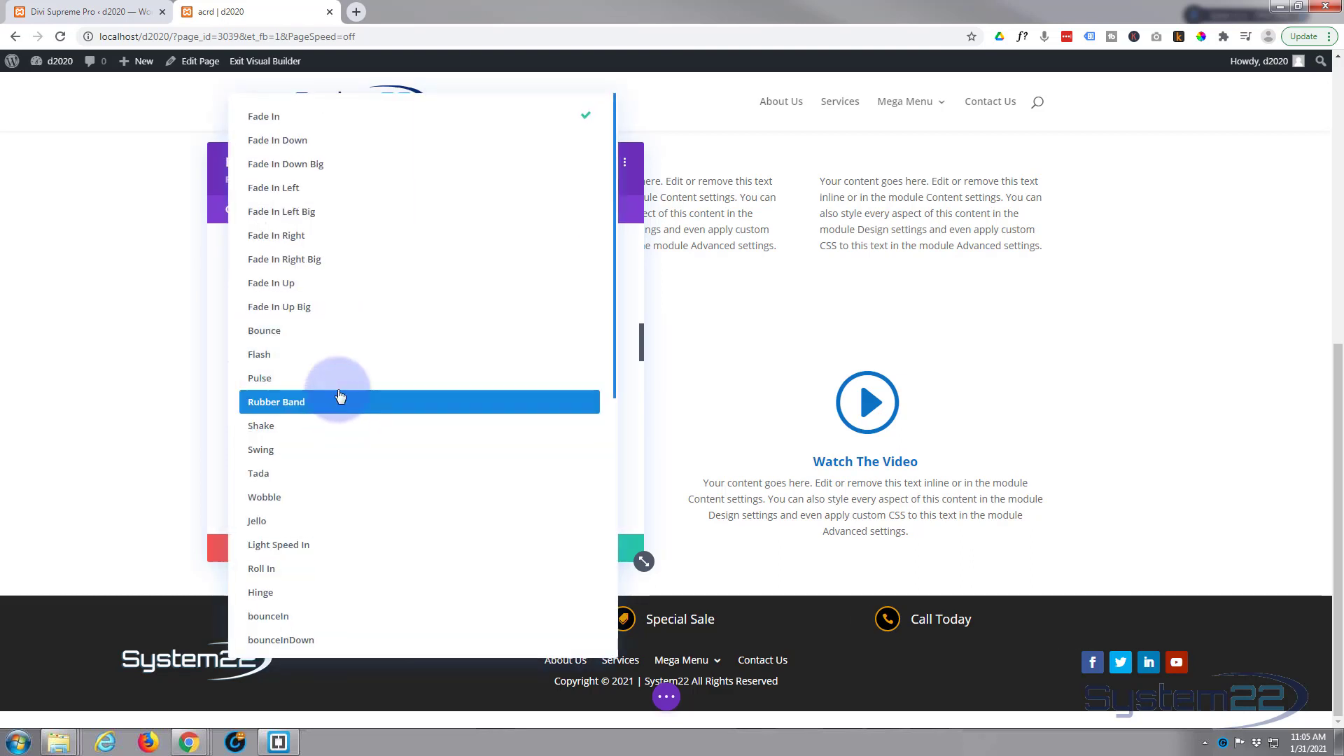
{"action": "left_click", "coordinate": [312, 212]}
Step: Review the popup's position and fullwidth settings, and show the per-device values for Popup Max Width
{"action": "scroll", "coordinate": [371, 356], "scroll_direction": "down", "scroll_amount": 3}
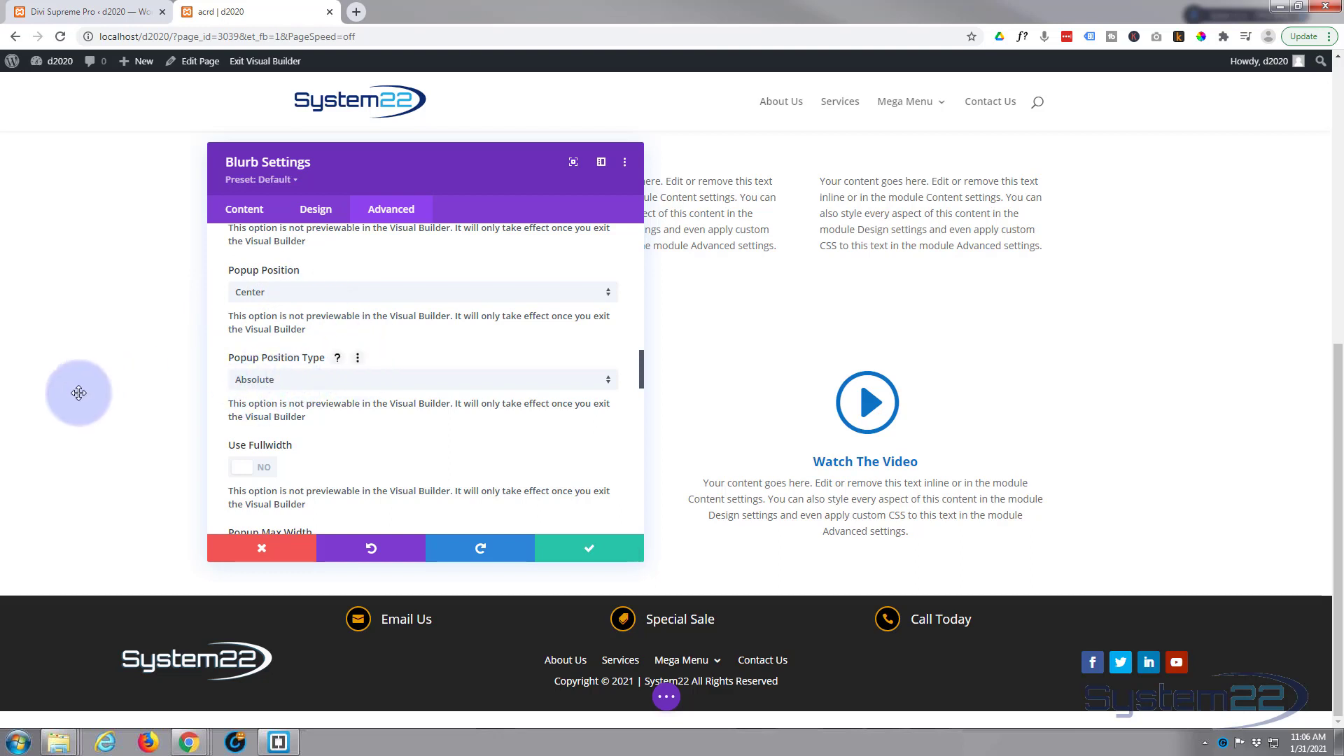
{"action": "scroll", "coordinate": [450, 372], "scroll_direction": "down", "scroll_amount": 2}
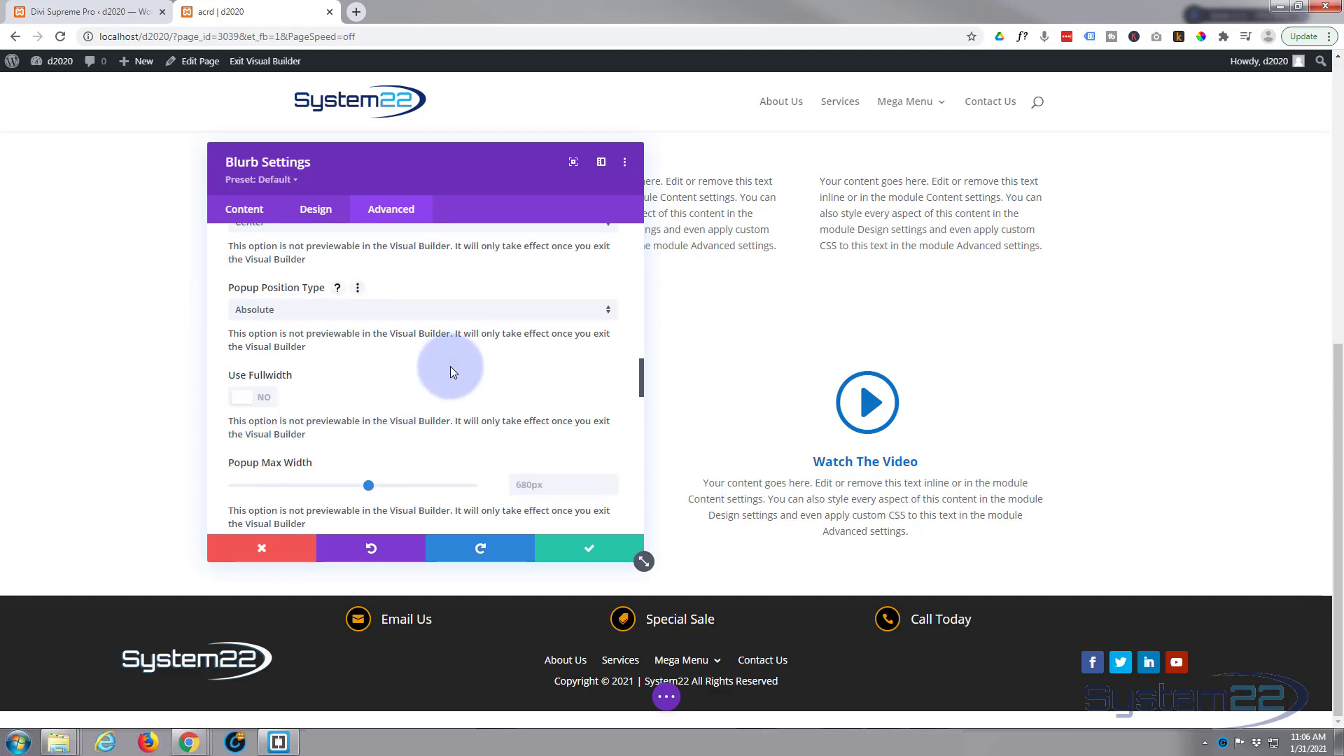
{"action": "scroll", "coordinate": [451, 367], "scroll_direction": "down", "scroll_amount": 2}
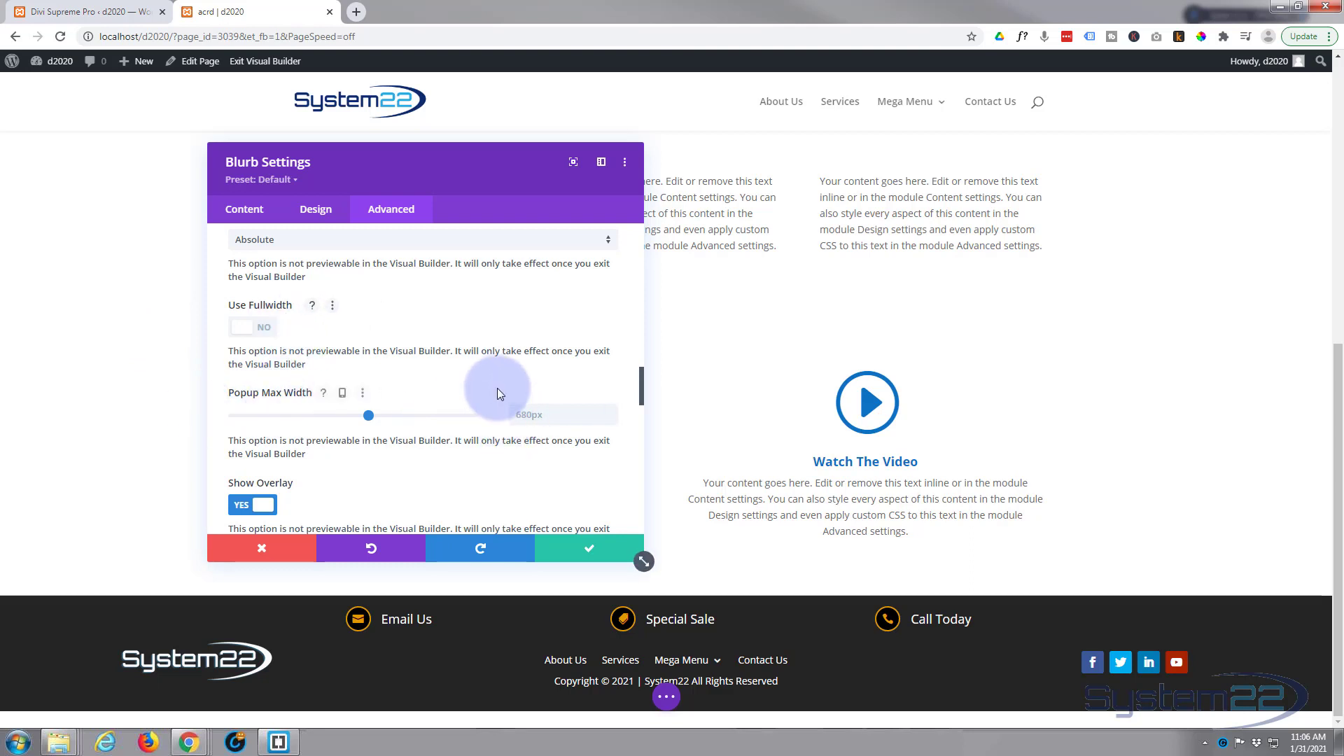
{"action": "scroll", "coordinate": [497, 390], "scroll_direction": "down", "scroll_amount": 2}
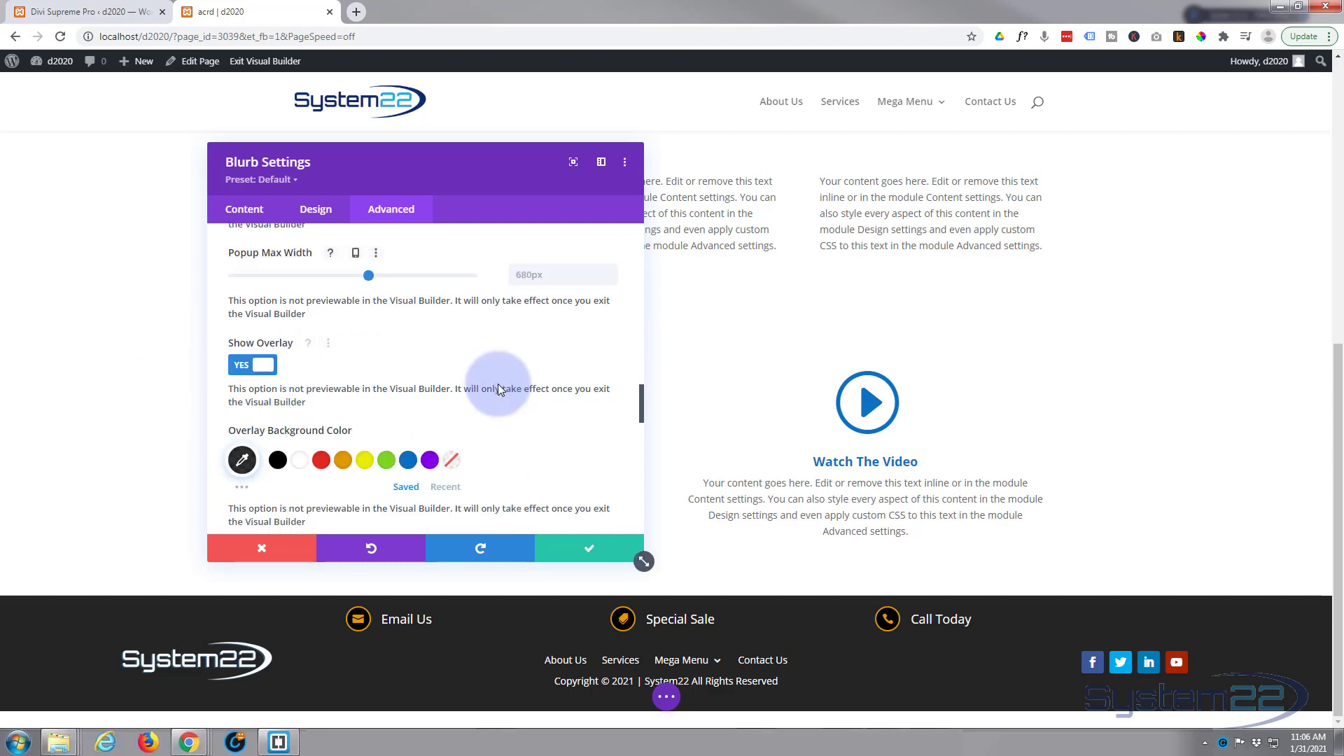
{"action": "scroll", "coordinate": [498, 389], "scroll_direction": "up", "scroll_amount": 1}
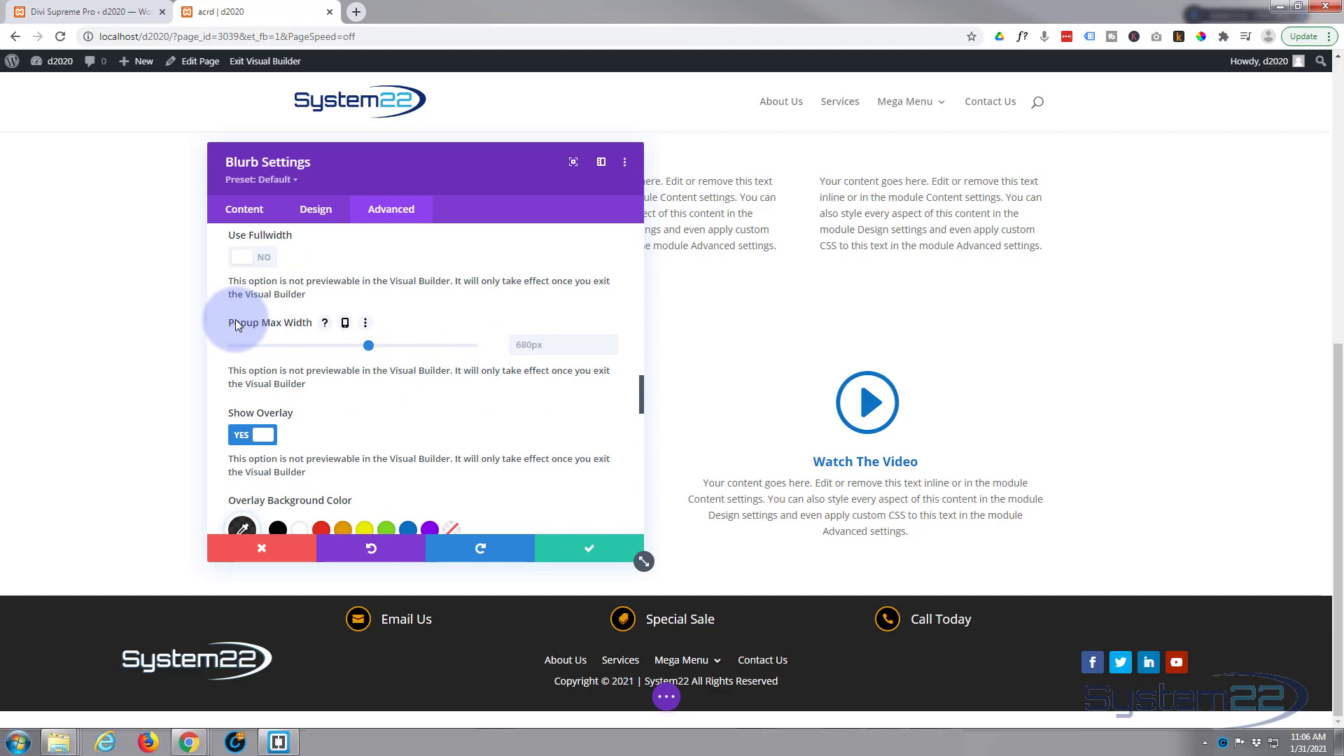
{"action": "left_click", "coordinate": [347, 325]}
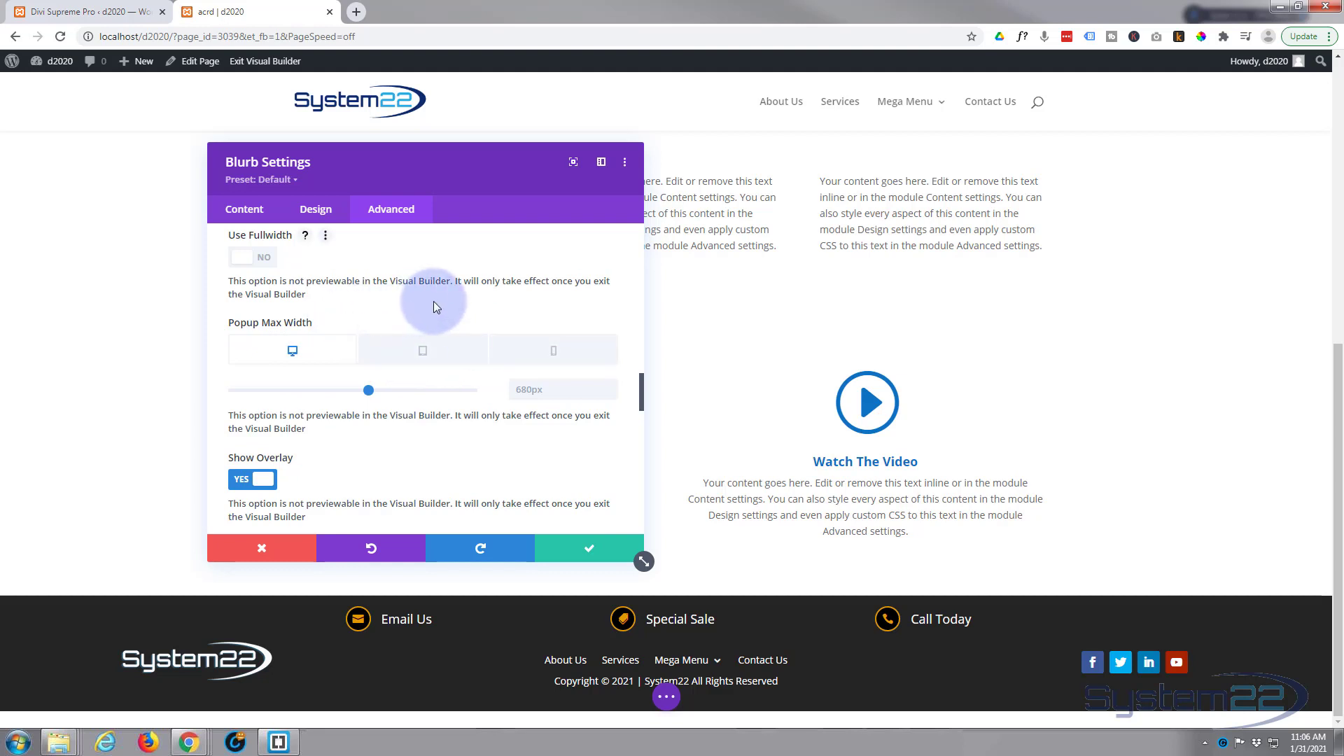
Step: Review the popup's overlay and close button options, keeping Close Button Placement as Inside
{"action": "scroll", "coordinate": [434, 298], "scroll_direction": "down", "scroll_amount": 2}
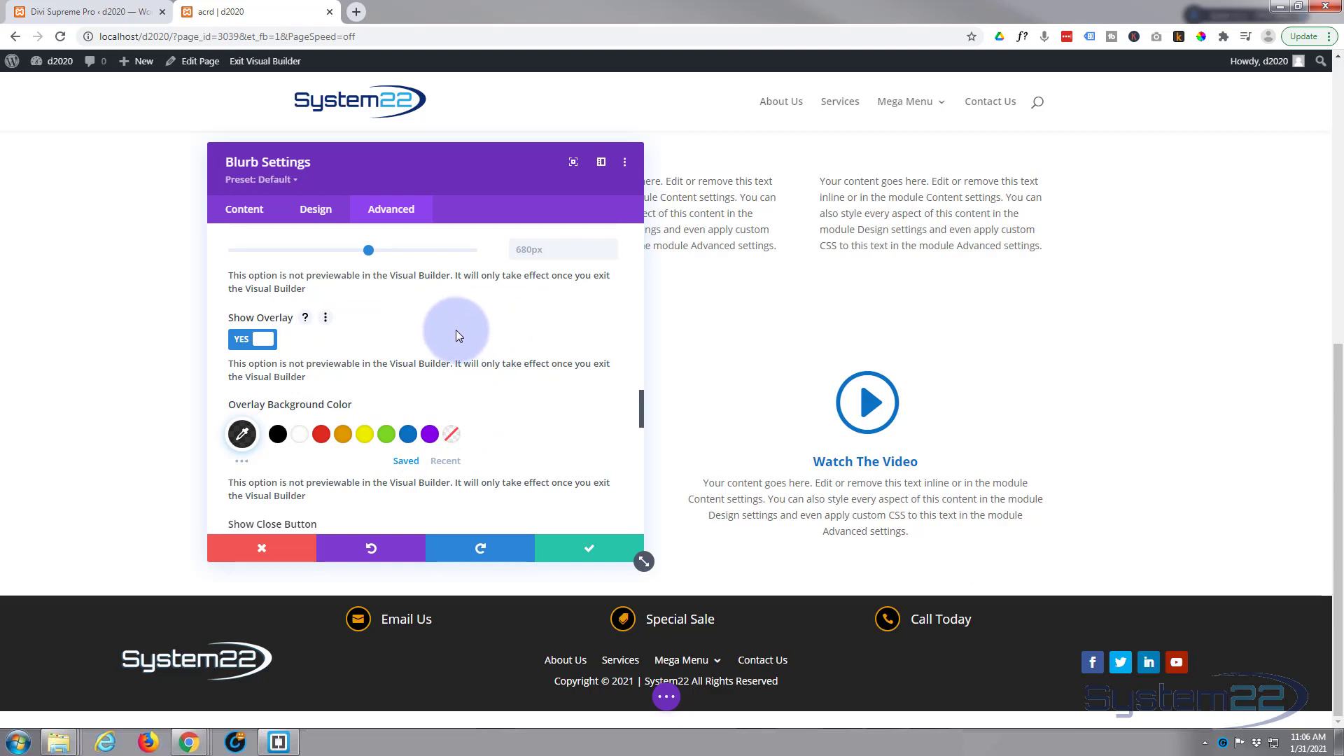
{"action": "scroll", "coordinate": [456, 330], "scroll_direction": "down", "scroll_amount": 2}
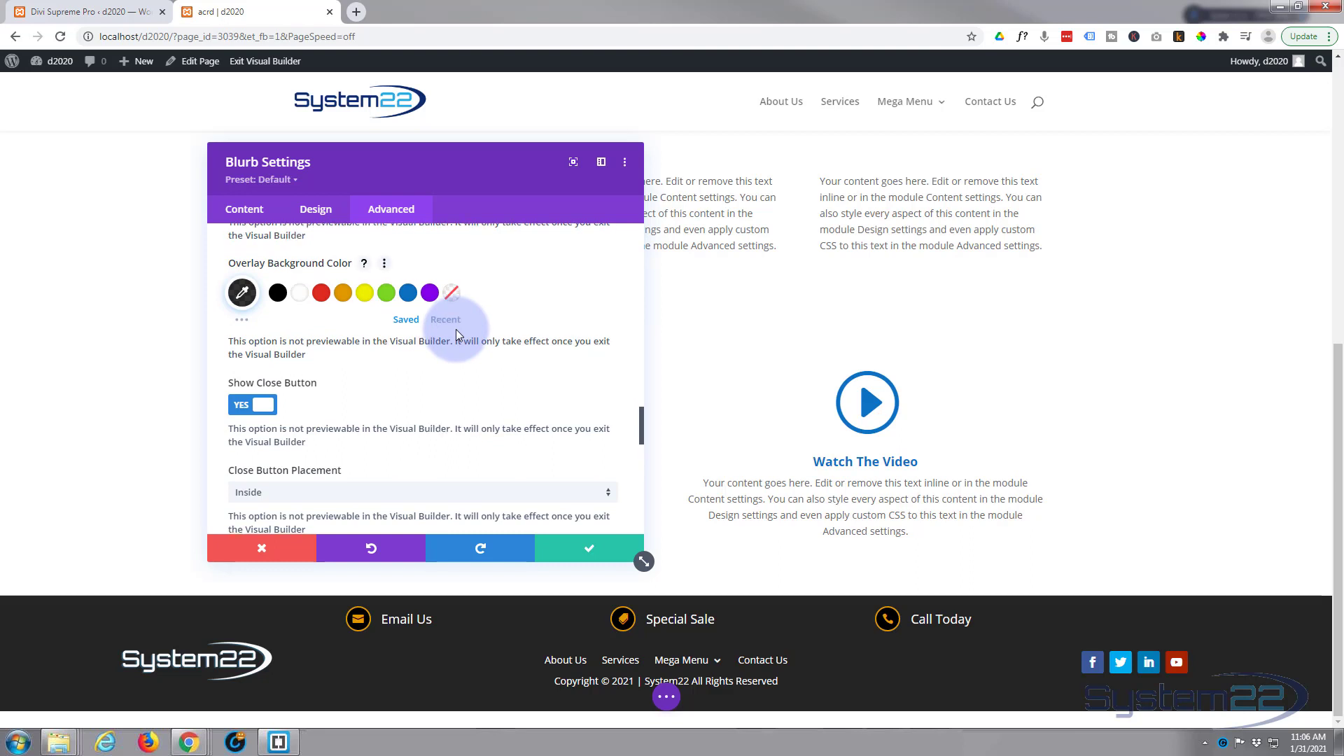
{"action": "scroll", "coordinate": [456, 329], "scroll_direction": "down", "scroll_amount": 1}
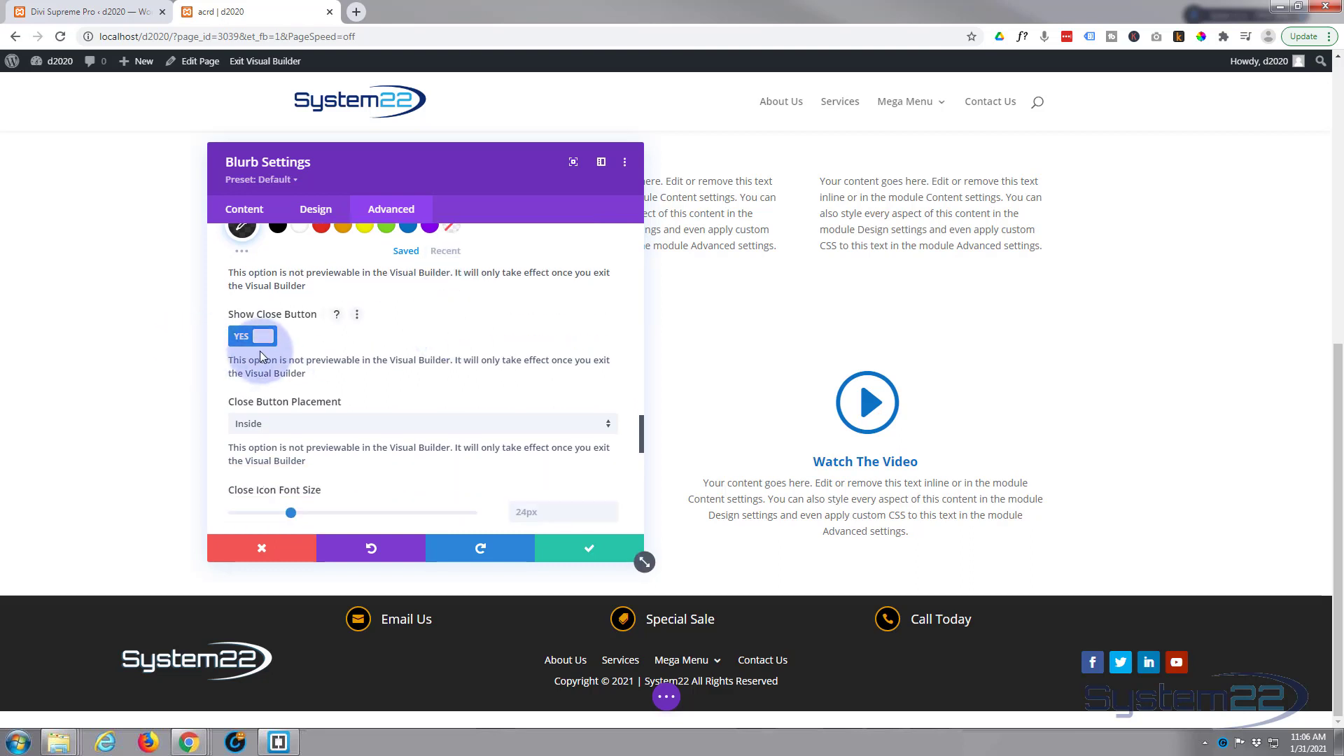
{"action": "scroll", "coordinate": [412, 334], "scroll_direction": "down", "scroll_amount": 1}
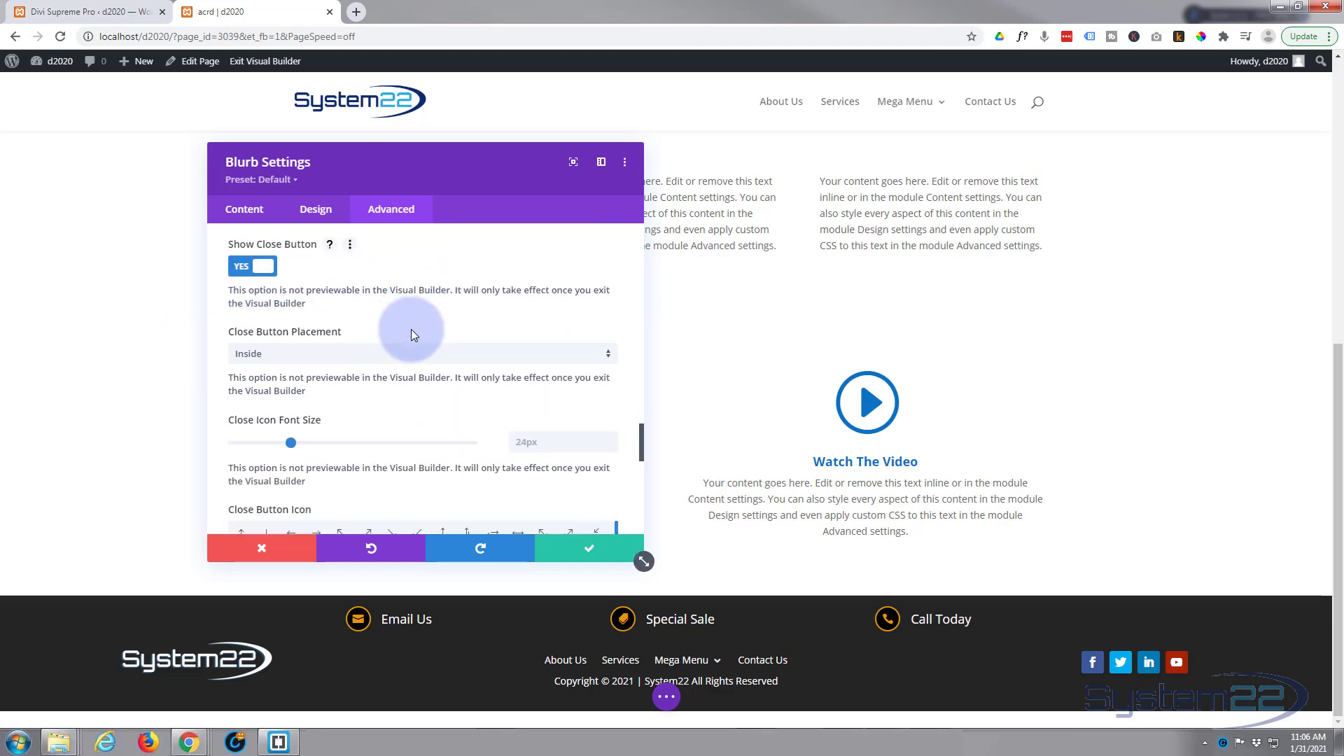
{"action": "left_click", "coordinate": [289, 361]}
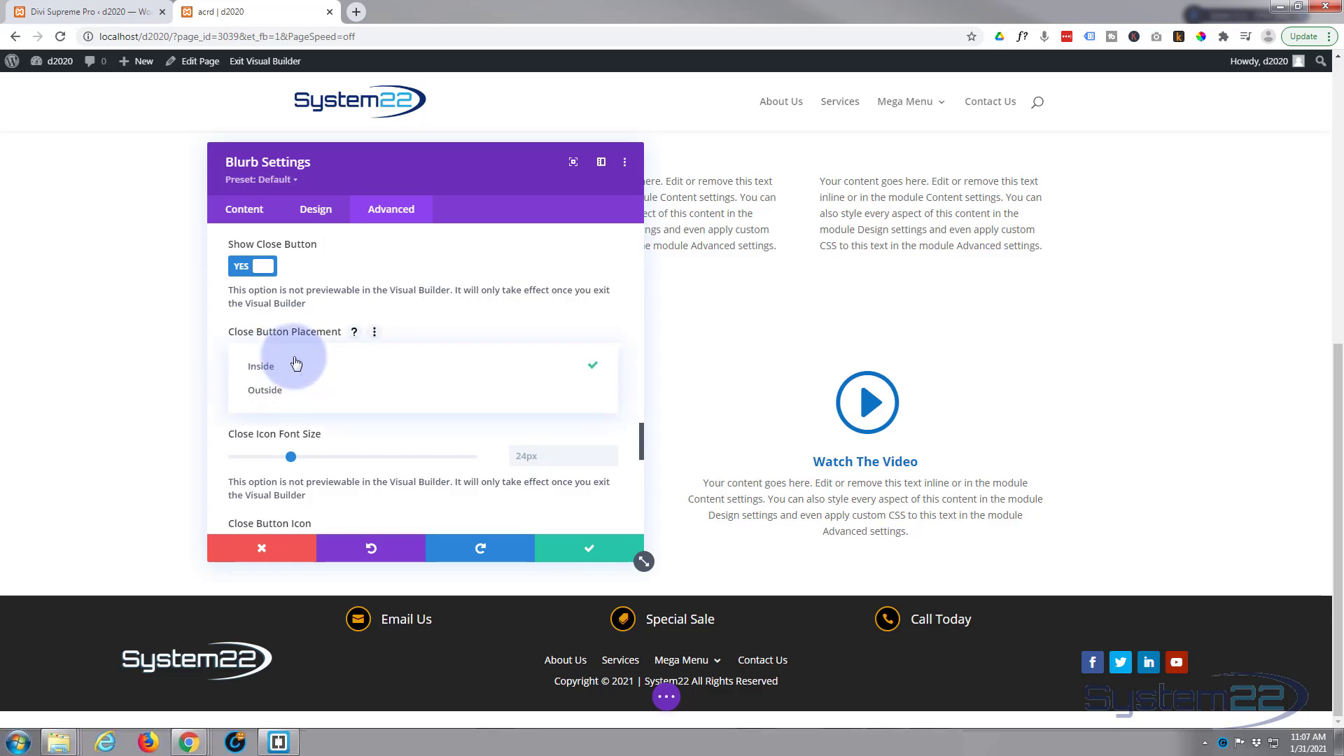
{"action": "left_click", "coordinate": [452, 320]}
Step: Check the popup's close button icon and colour settings, and save the blurb's module settings
{"action": "scroll", "coordinate": [452, 321], "scroll_direction": "down", "scroll_amount": 2}
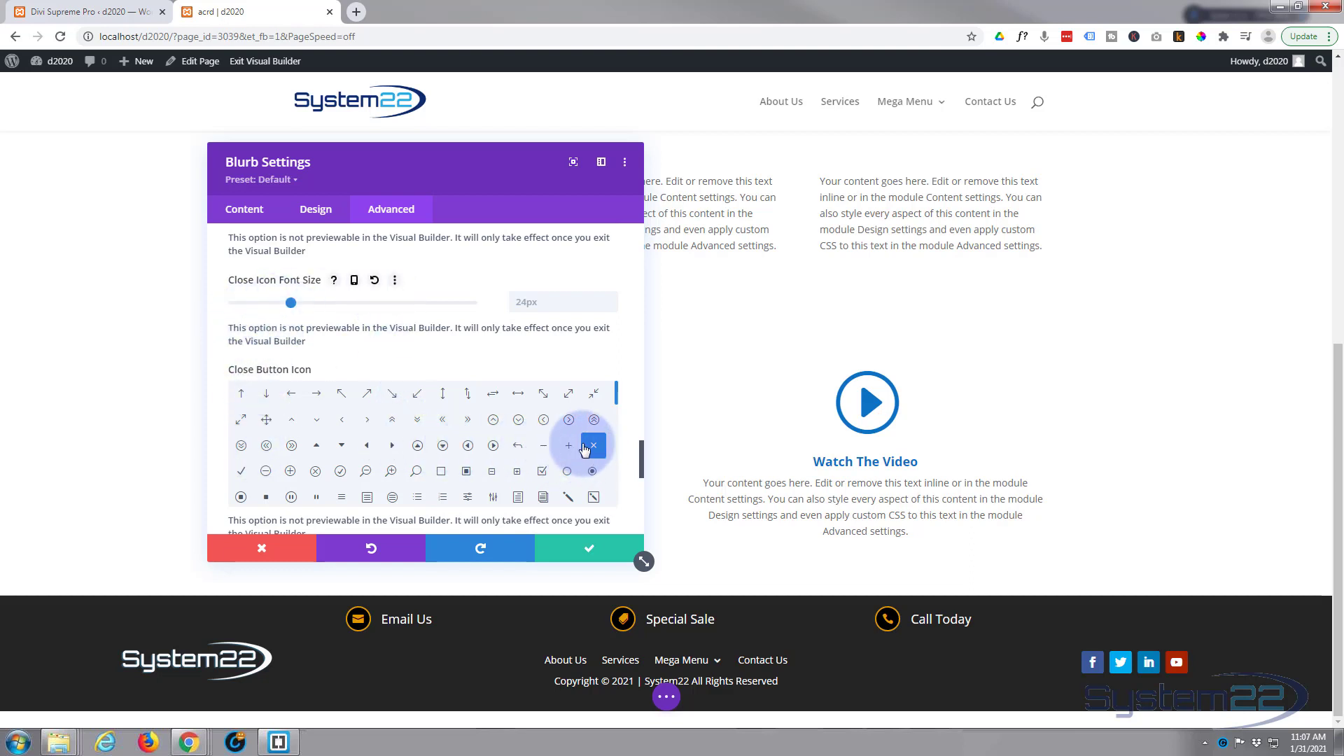
{"action": "scroll", "coordinate": [216, 399], "scroll_direction": "down", "scroll_amount": 1}
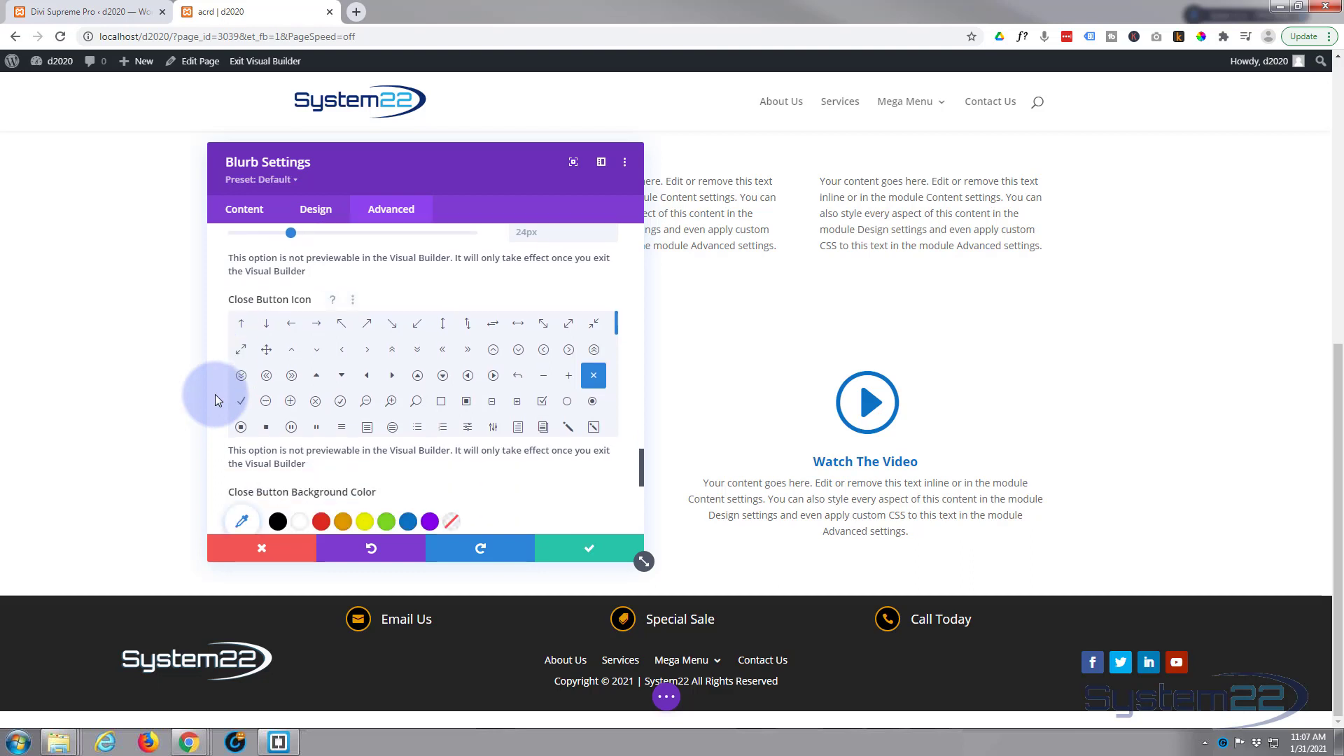
{"action": "scroll", "coordinate": [216, 395], "scroll_direction": "down", "scroll_amount": 1}
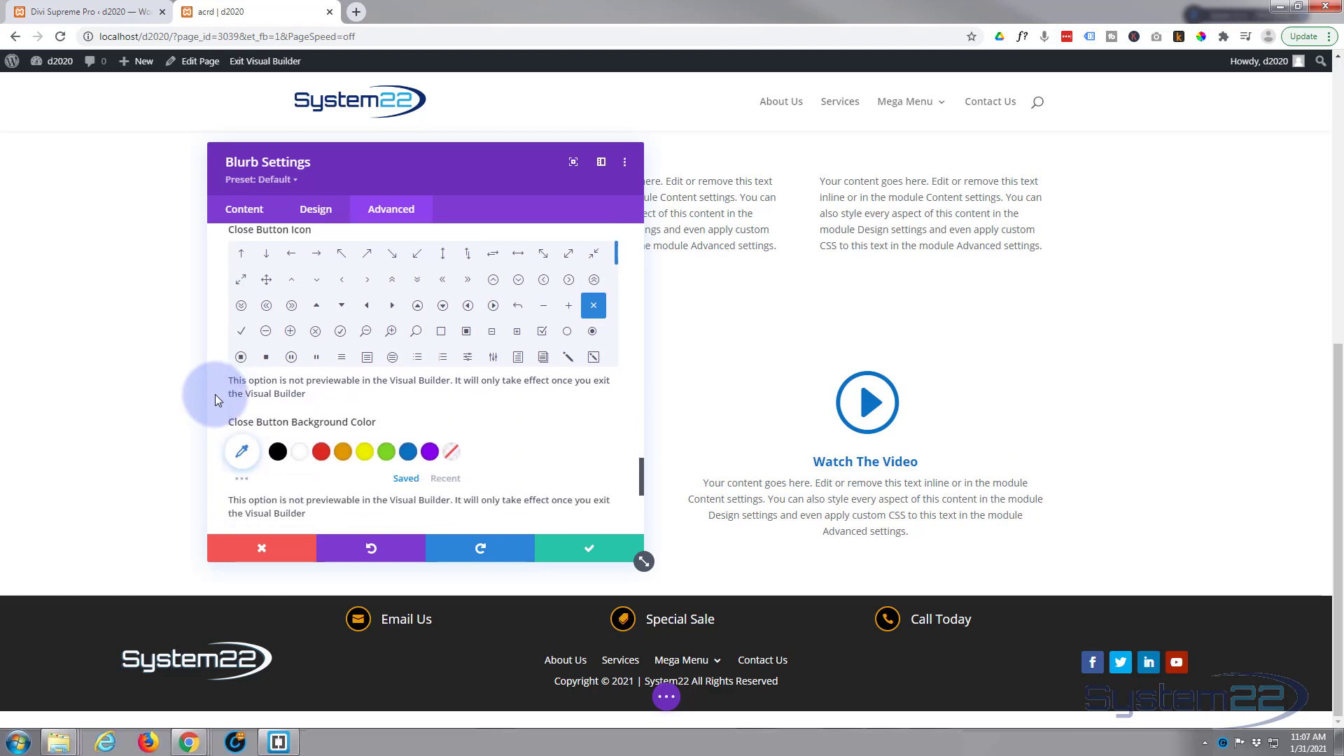
{"action": "scroll", "coordinate": [216, 399], "scroll_direction": "down", "scroll_amount": 2}
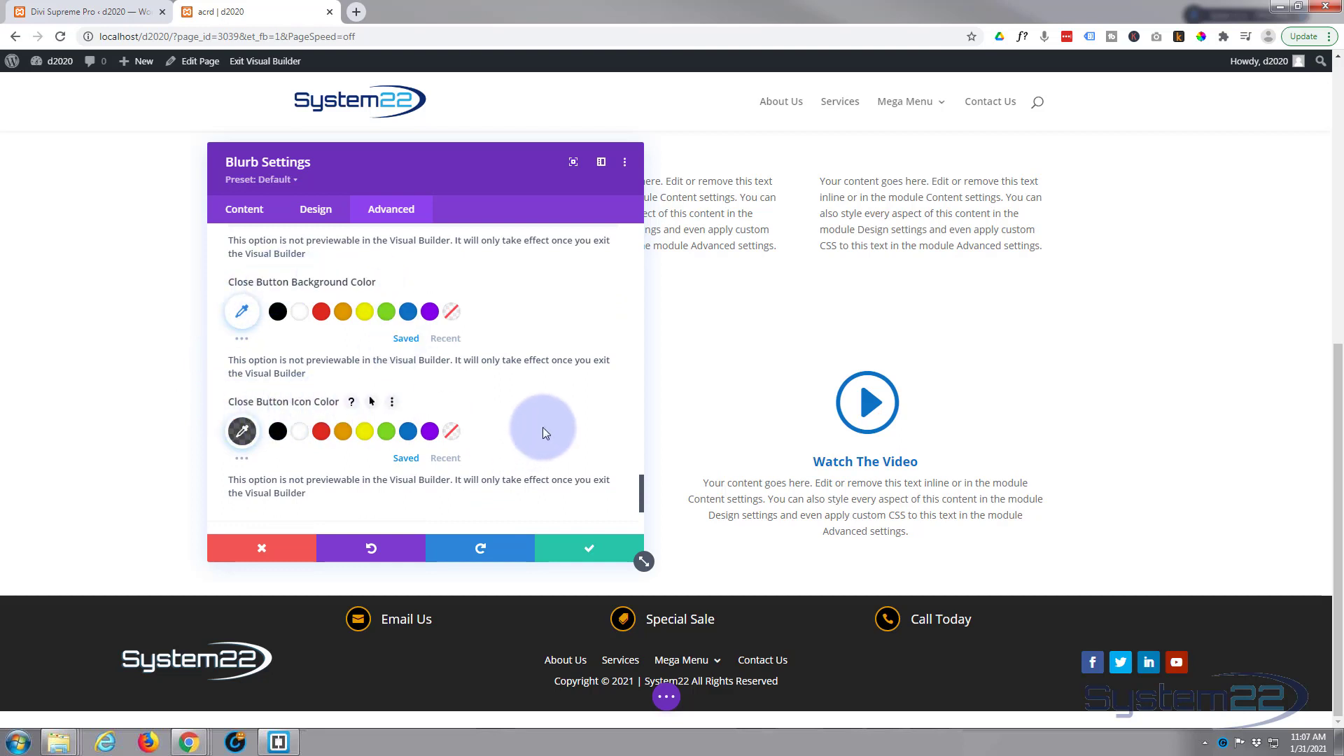
{"action": "scroll", "coordinate": [544, 424], "scroll_direction": "down", "scroll_amount": 2}
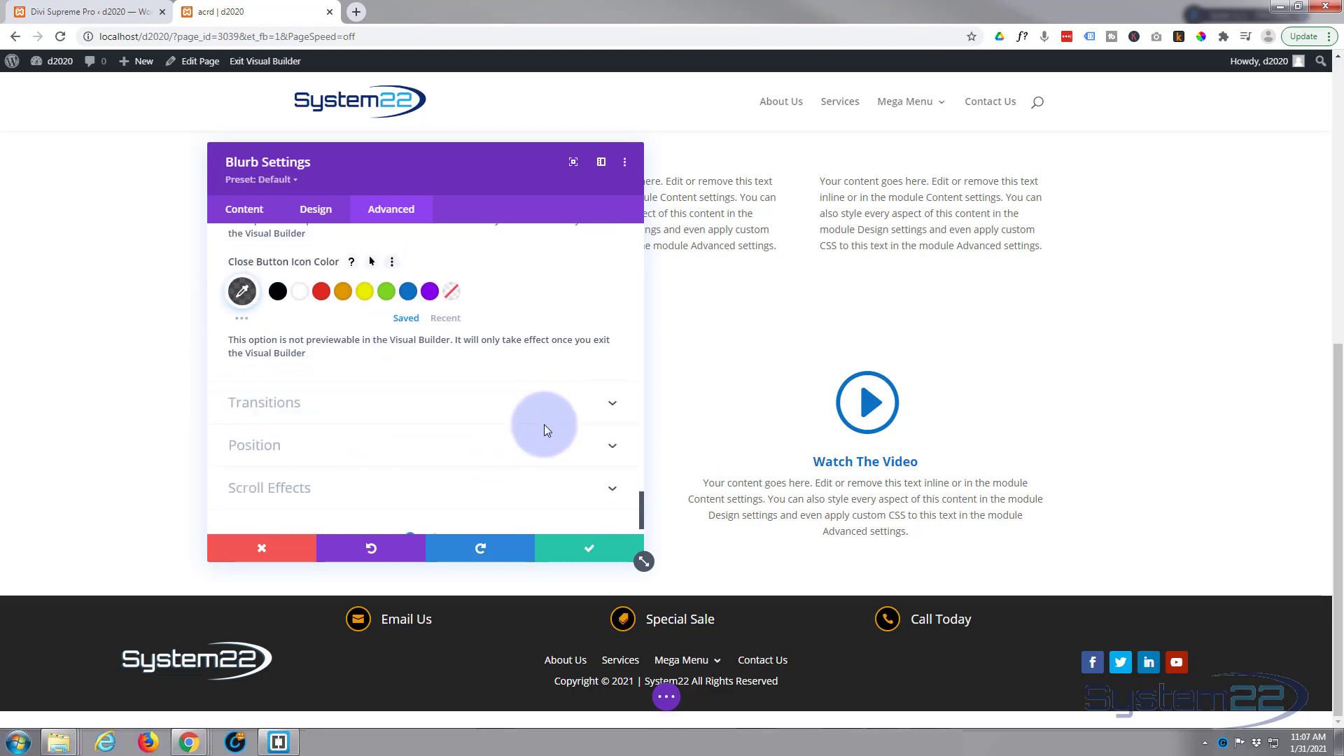
{"action": "scroll", "coordinate": [546, 427], "scroll_direction": "down", "scroll_amount": 1}
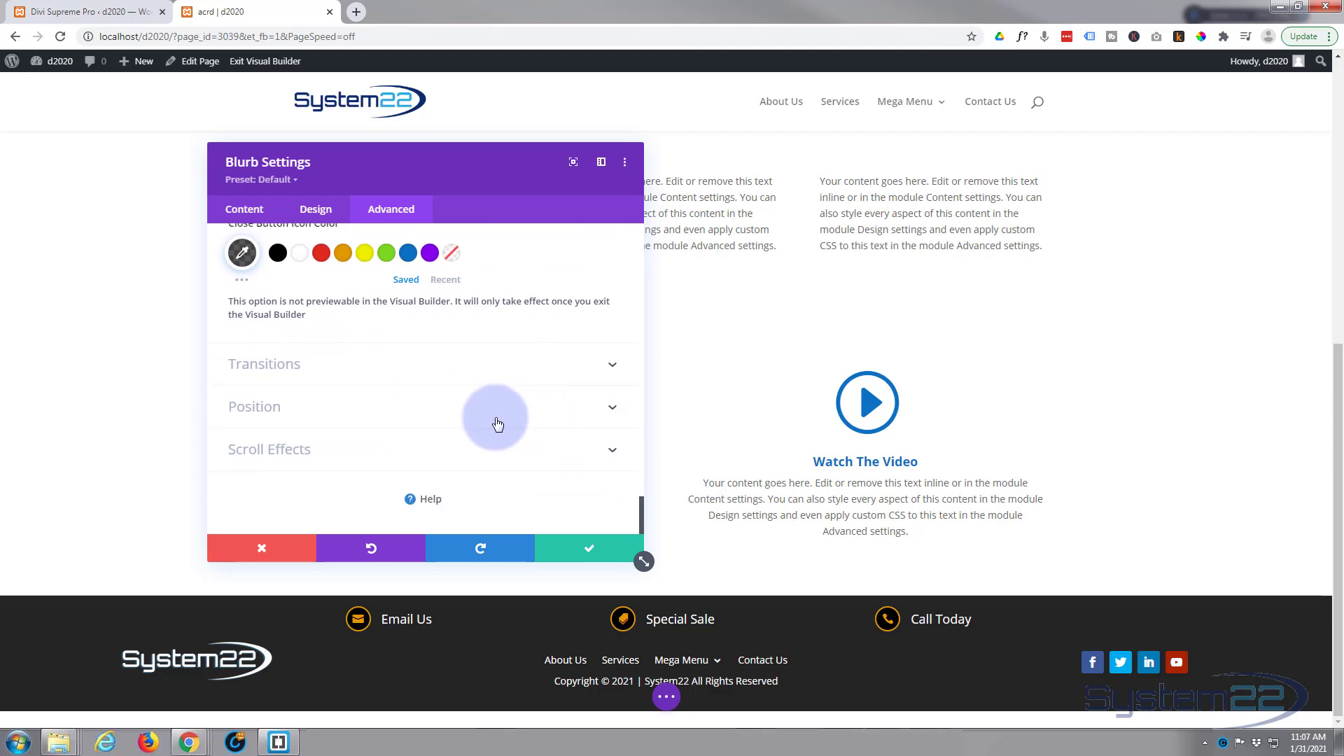
{"action": "left_click", "coordinate": [585, 553]}
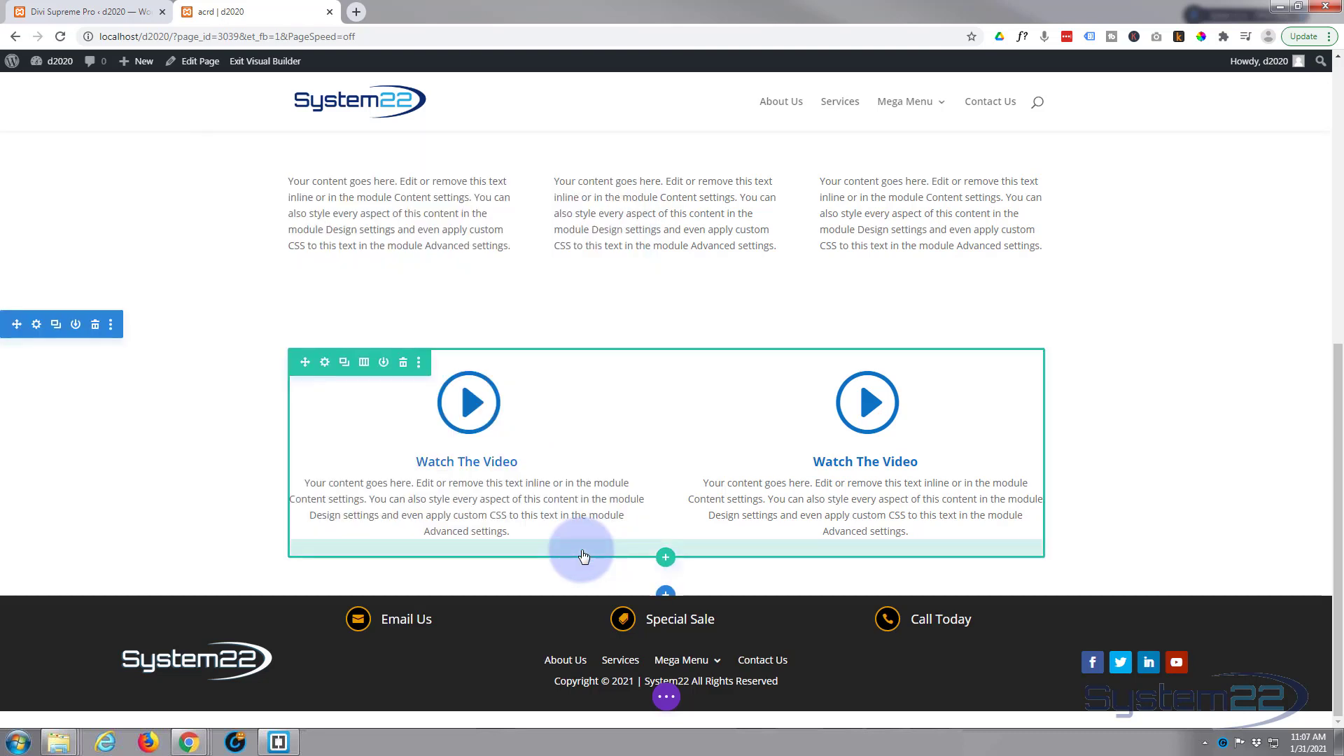
Step: Save the page as a draft and exit the Visual Builder to the live page
{"action": "left_click", "coordinate": [667, 698]}
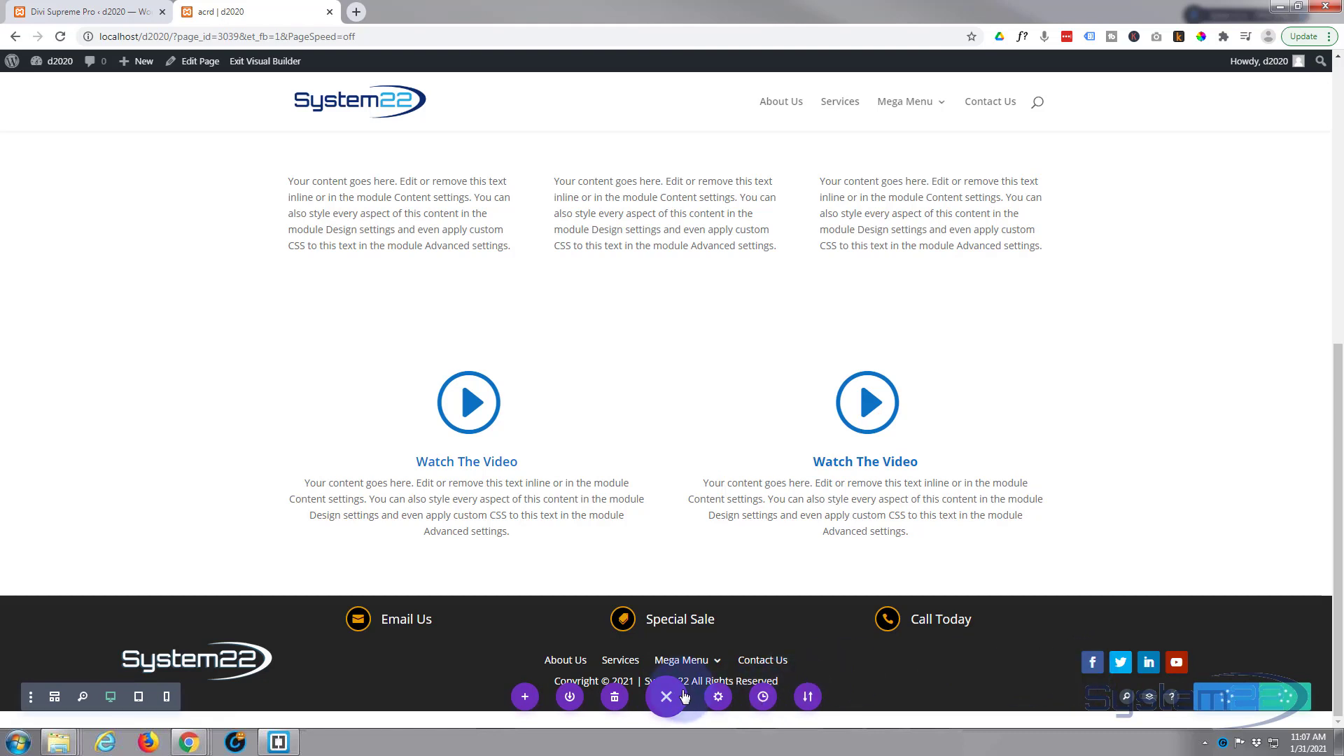
{"action": "left_click", "coordinate": [667, 698]}
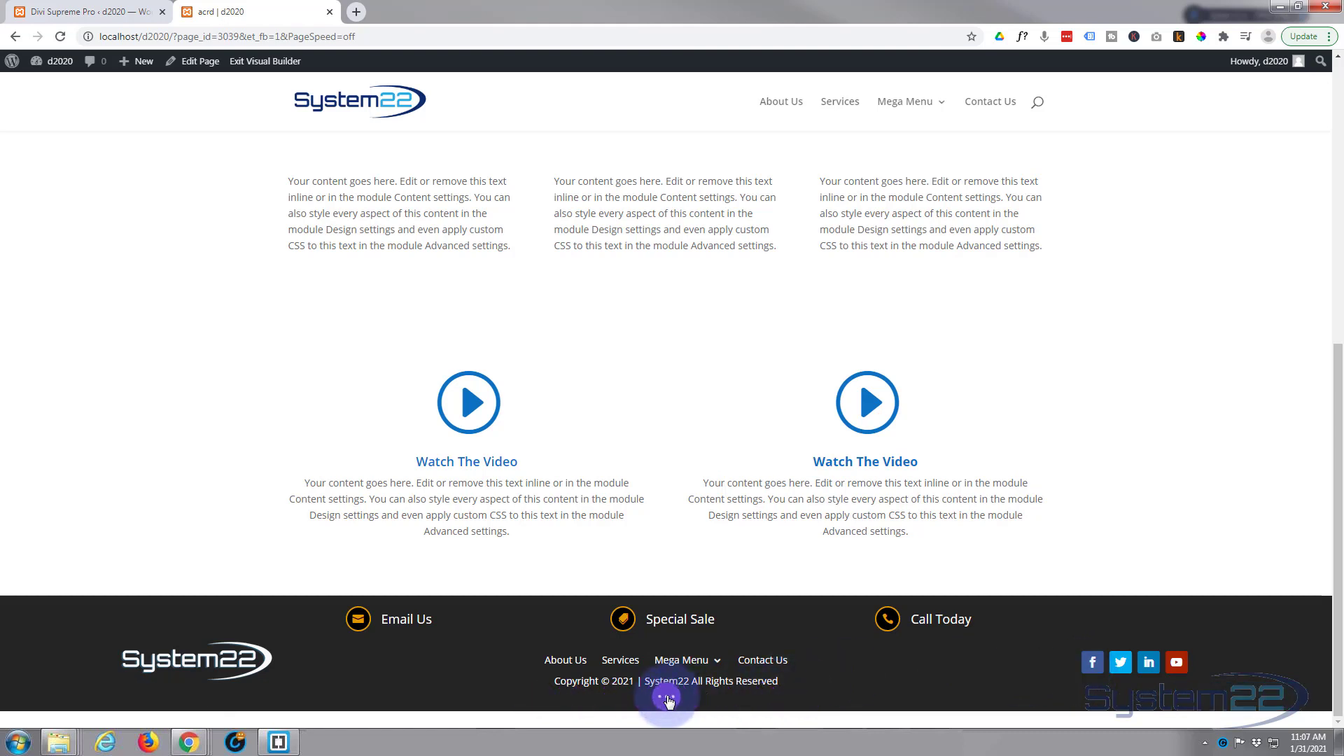
{"action": "left_click", "coordinate": [668, 698]}
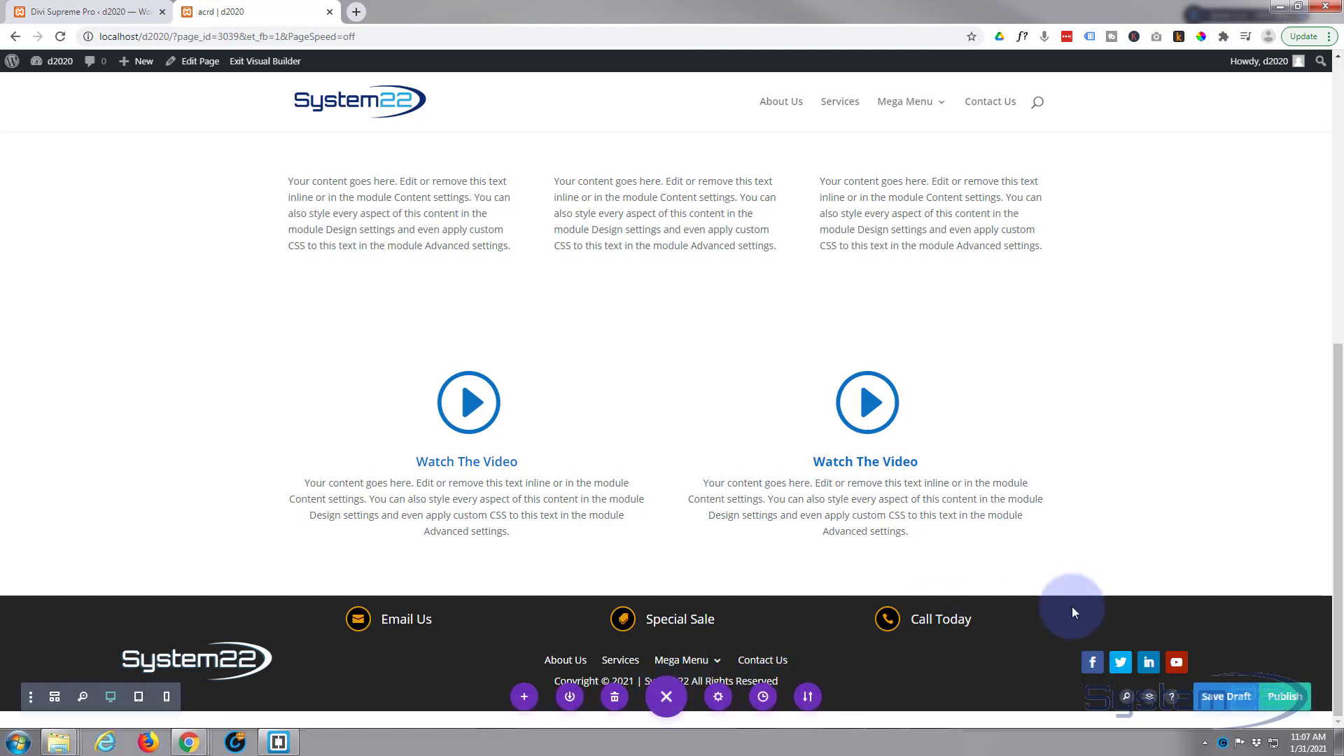
{"action": "left_click", "coordinate": [1219, 699]}
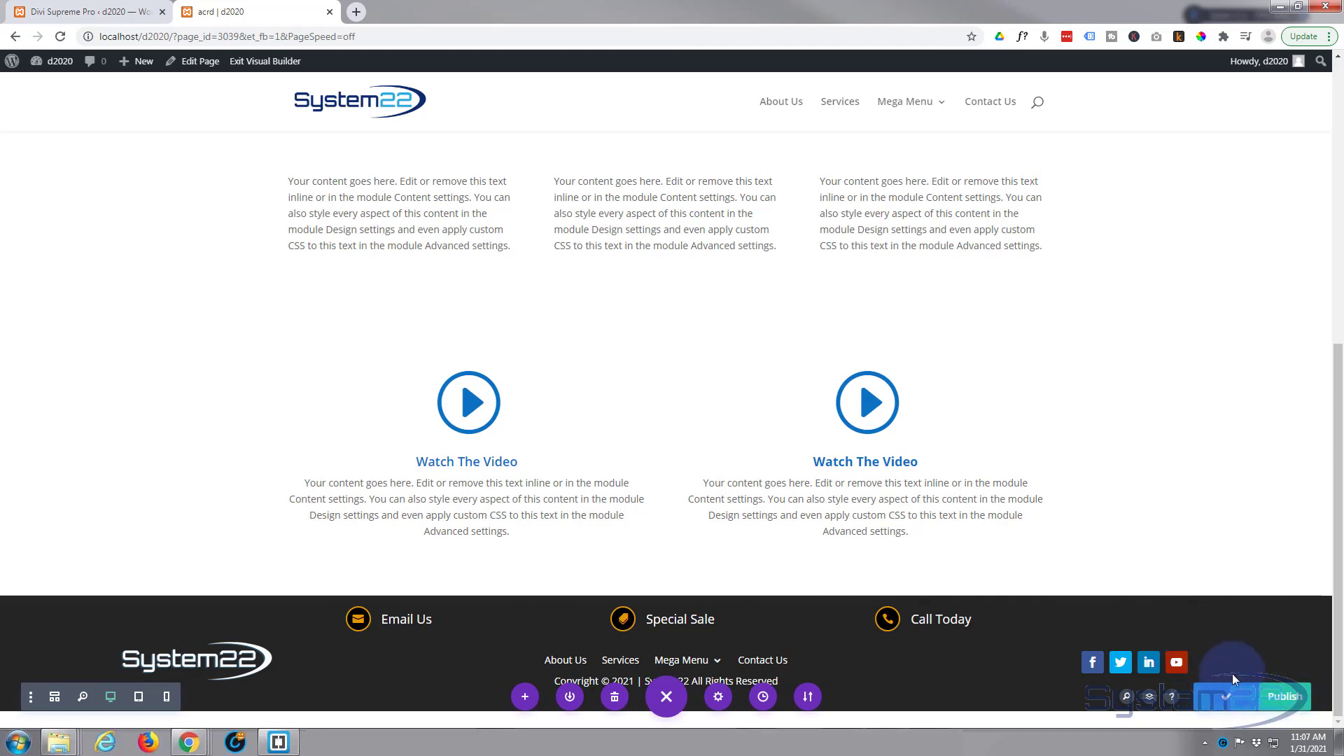
{"action": "left_click", "coordinate": [245, 63]}
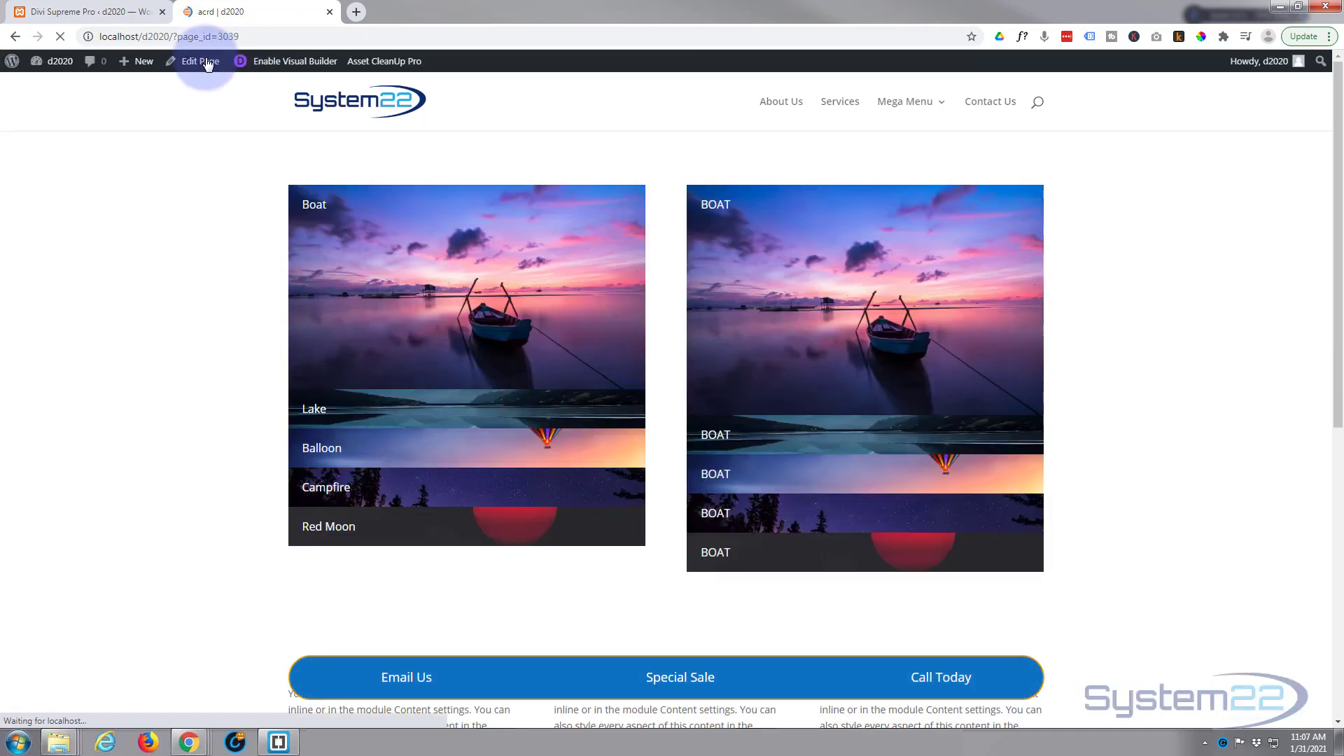
Step: Test the bold-titled Watch The Video blurb by opening its popup from the icon, playing the video and closing it outside the popup
{"action": "scroll", "coordinate": [188, 296], "scroll_direction": "down", "scroll_amount": 8}
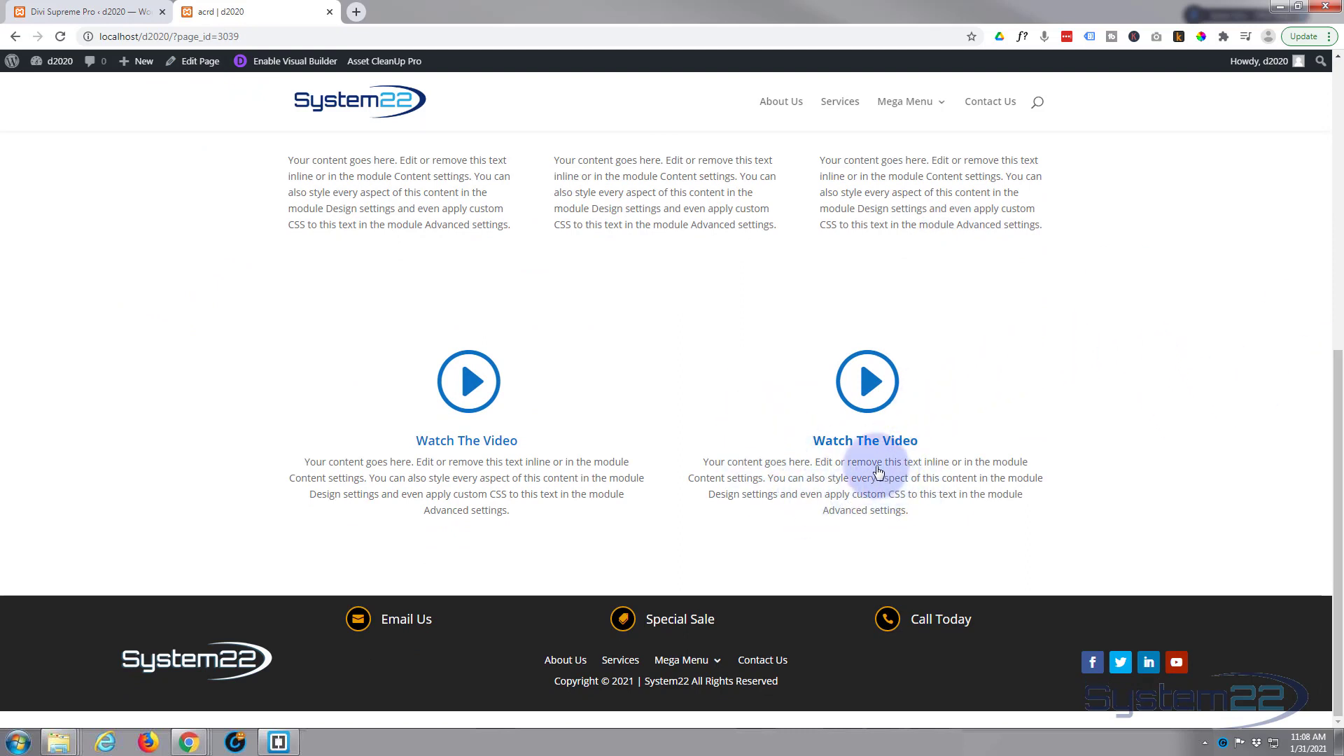
{"action": "left_click", "coordinate": [875, 397]}
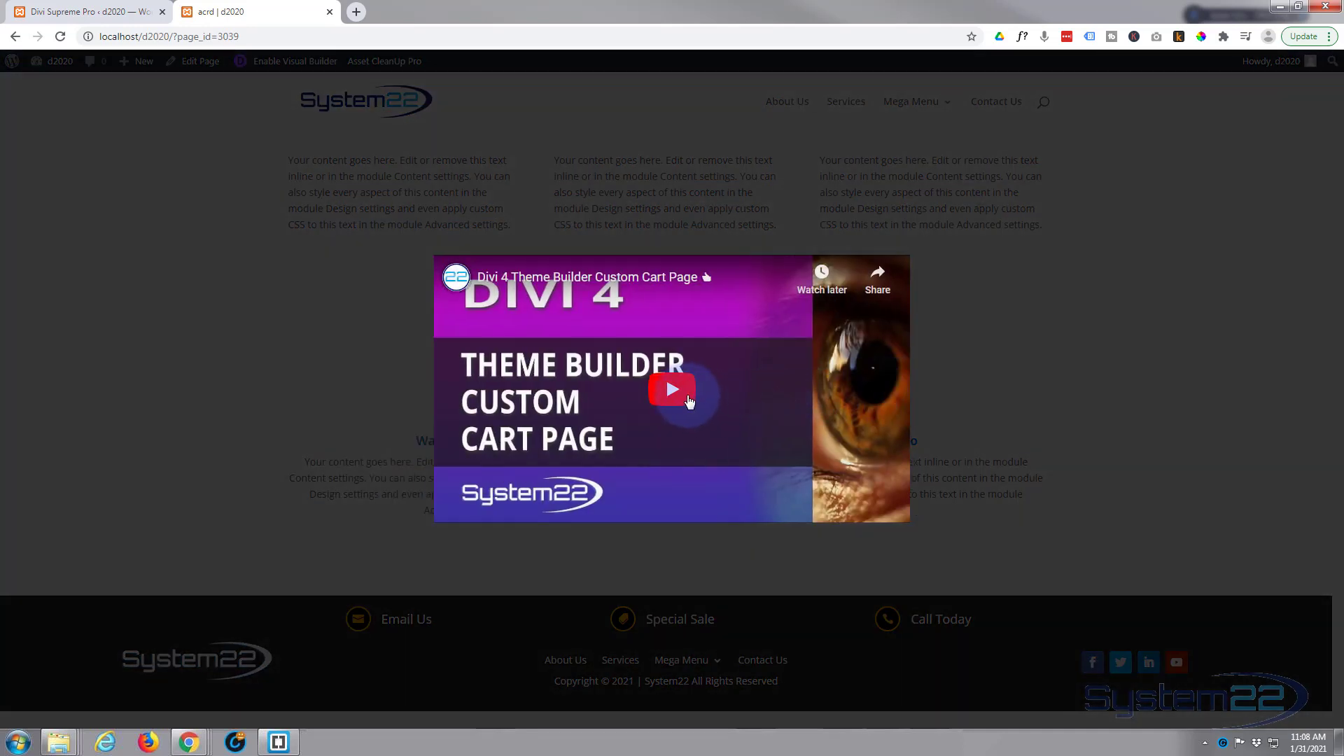
{"action": "left_click", "coordinate": [672, 390]}
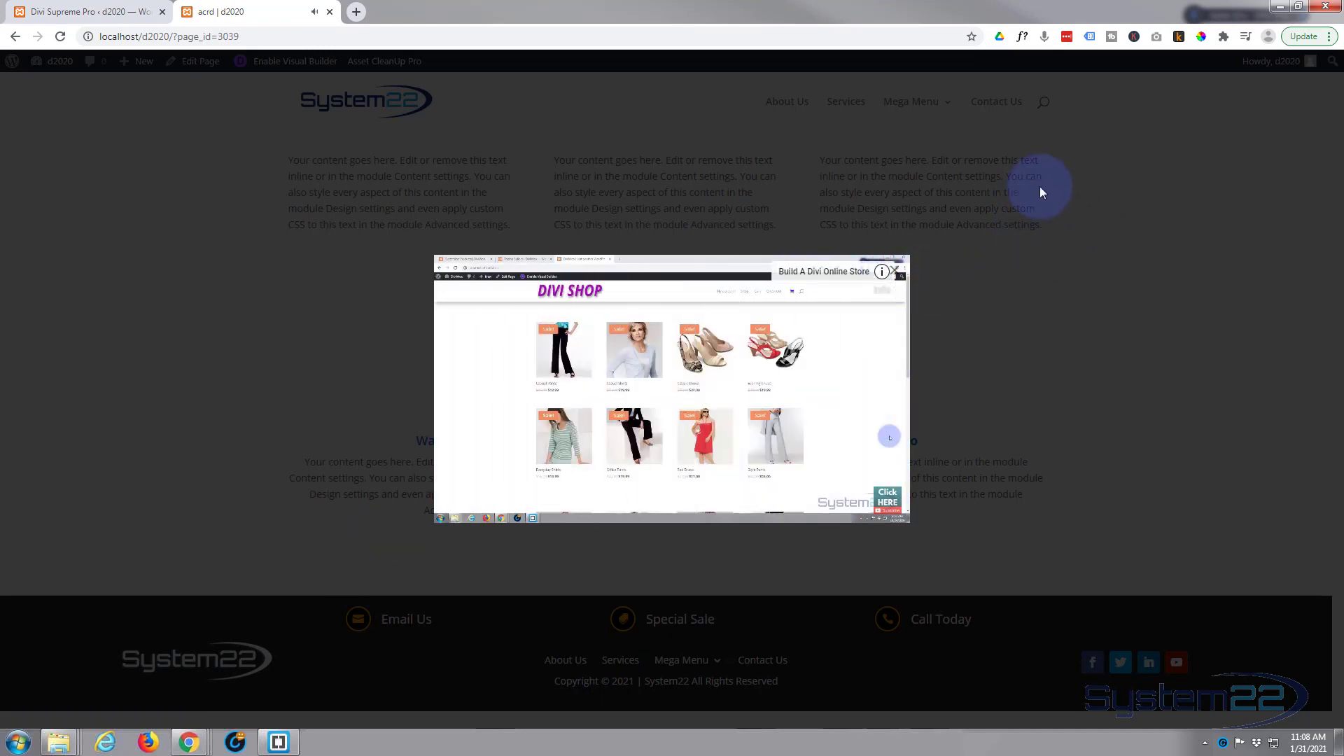
{"action": "left_click", "coordinate": [1081, 230]}
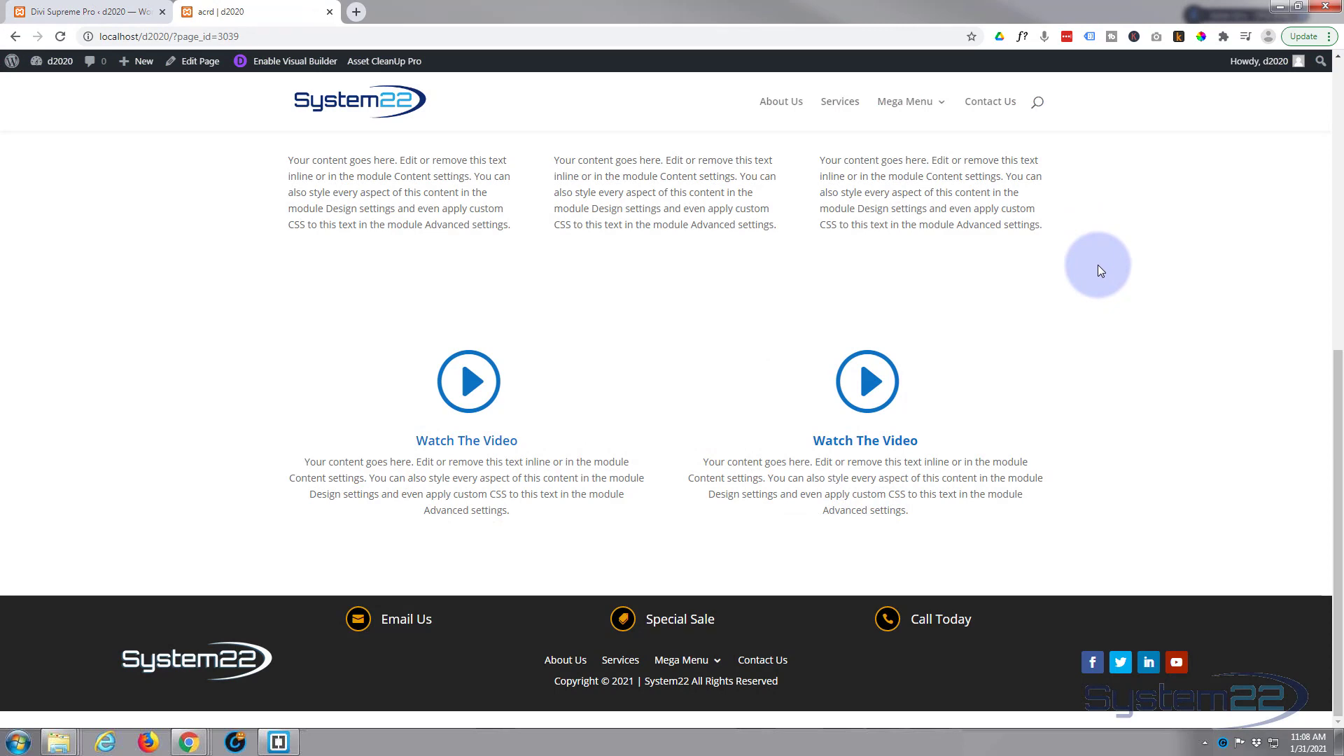
Step: Test opening the popup from the same blurb's title, close it outside the video, and return to the page's start
{"action": "left_click", "coordinate": [872, 434]}
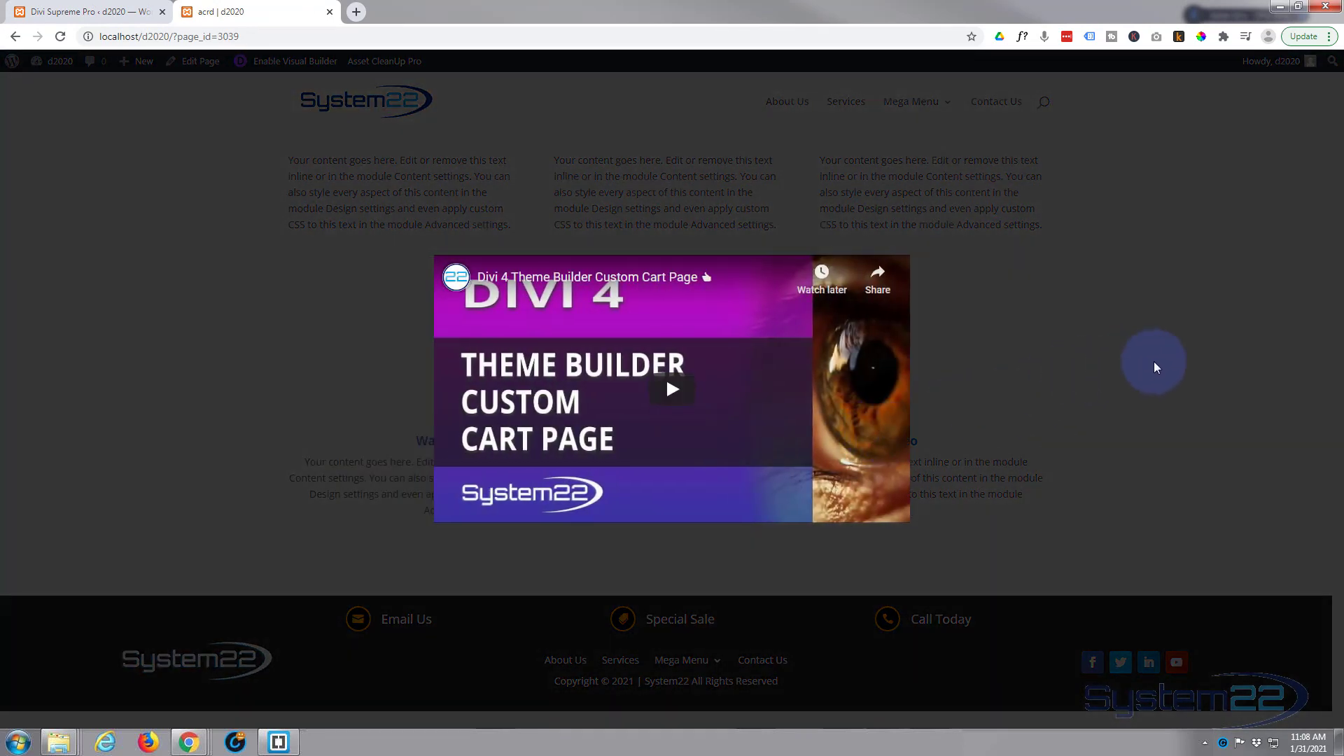
{"action": "left_click", "coordinate": [1154, 361]}
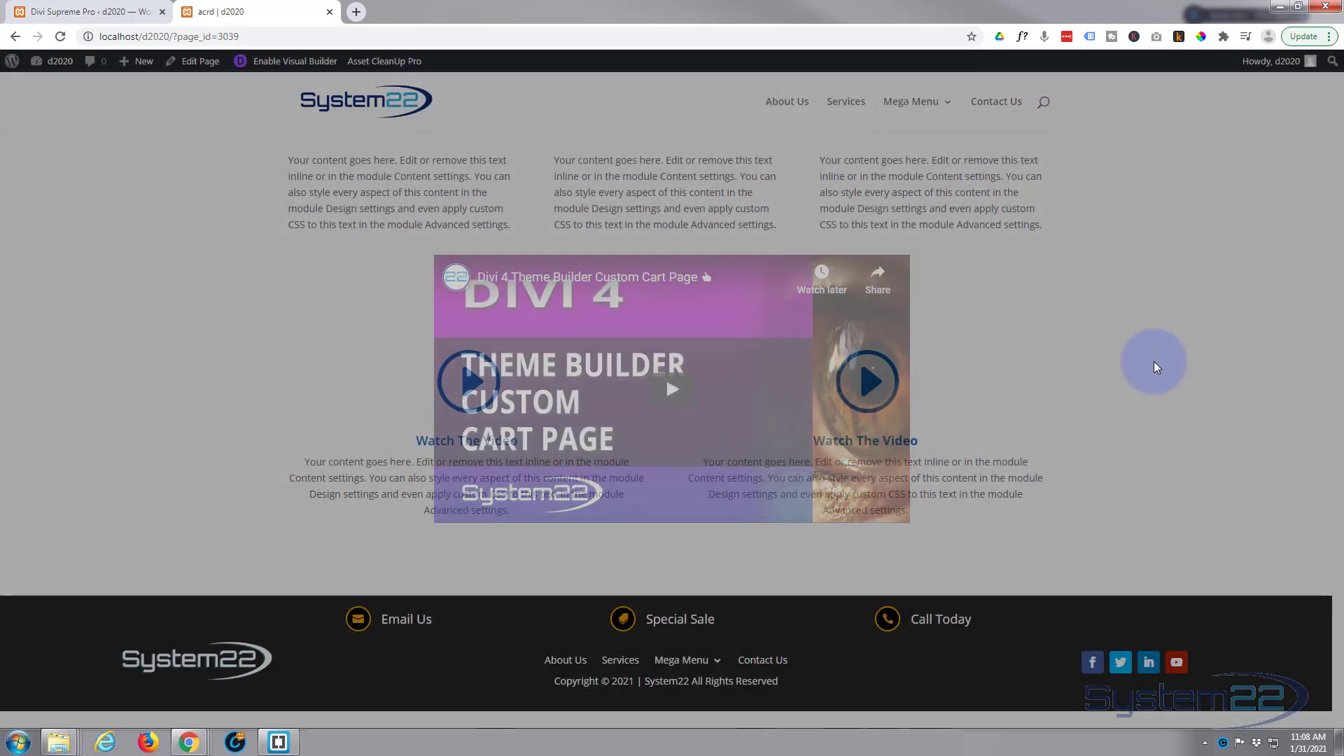
{"action": "scroll", "coordinate": [1154, 366], "scroll_direction": "up", "scroll_amount": 4}
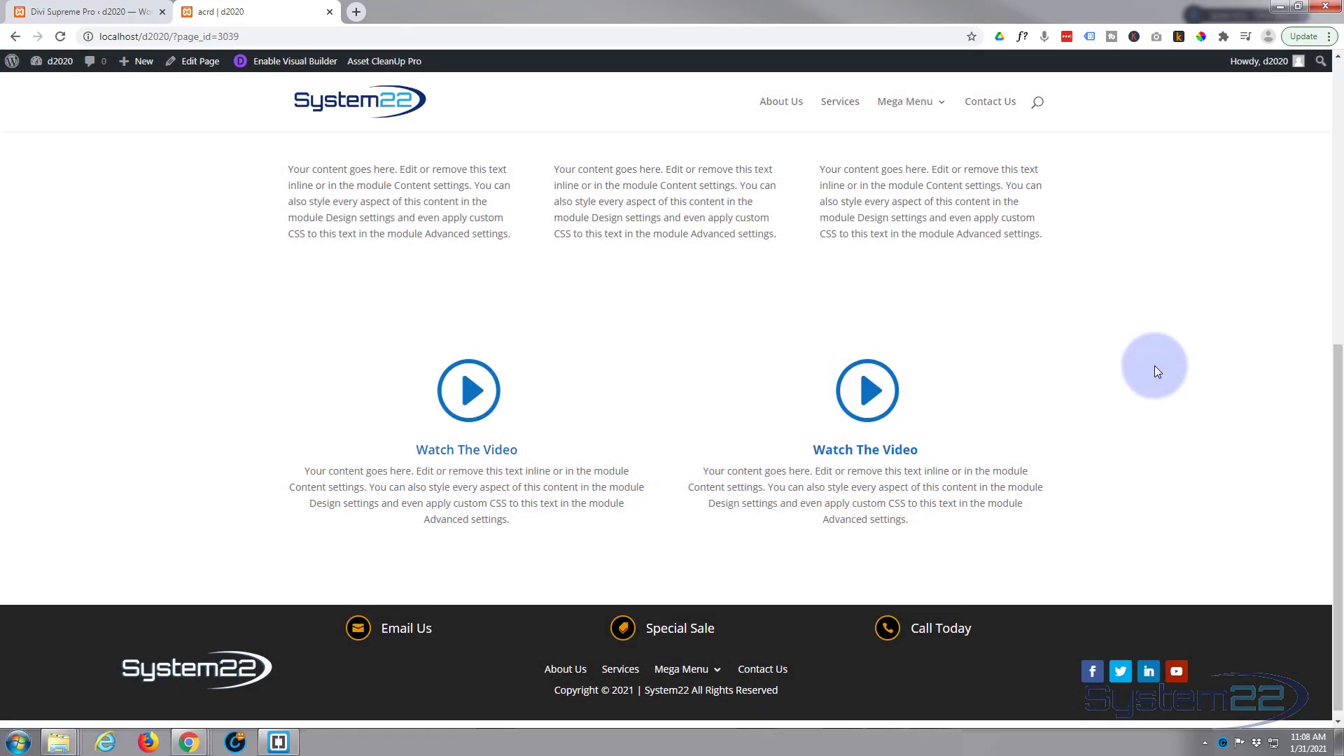
{"action": "scroll", "coordinate": [1156, 367], "scroll_direction": "up", "scroll_amount": 3}
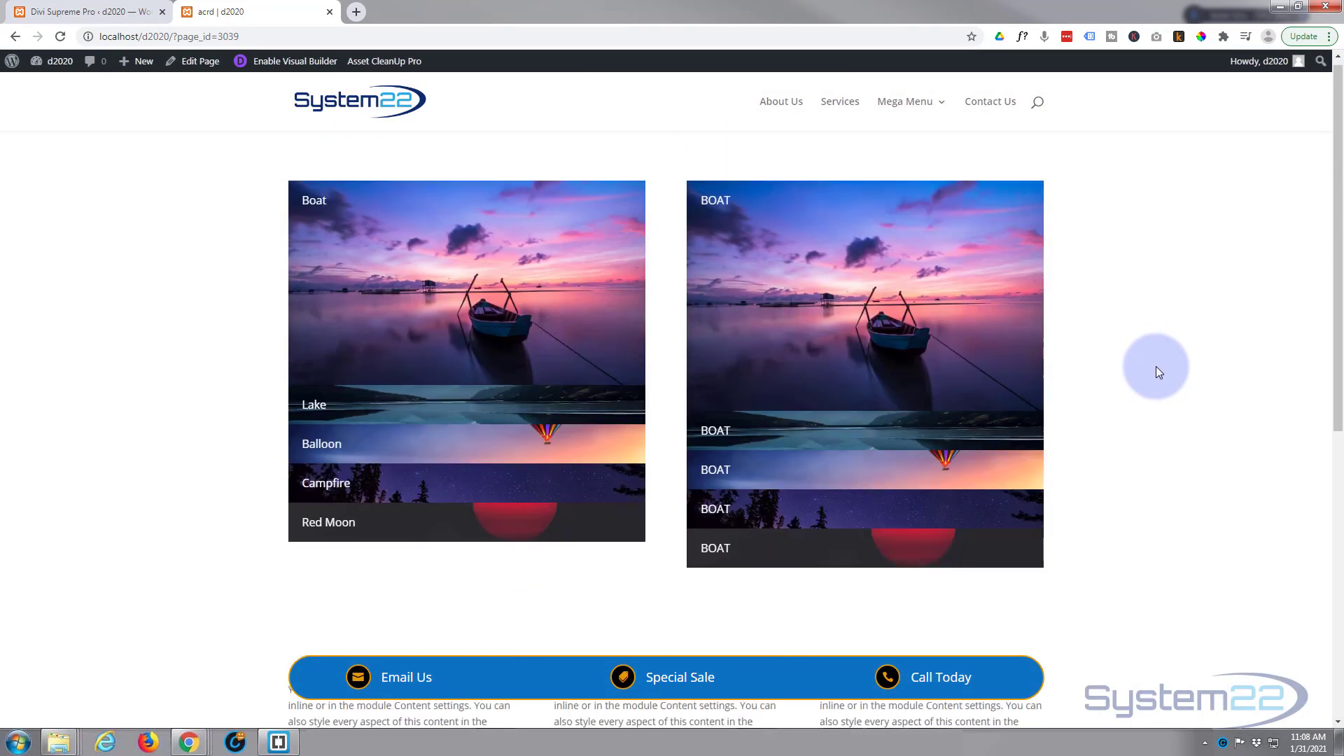